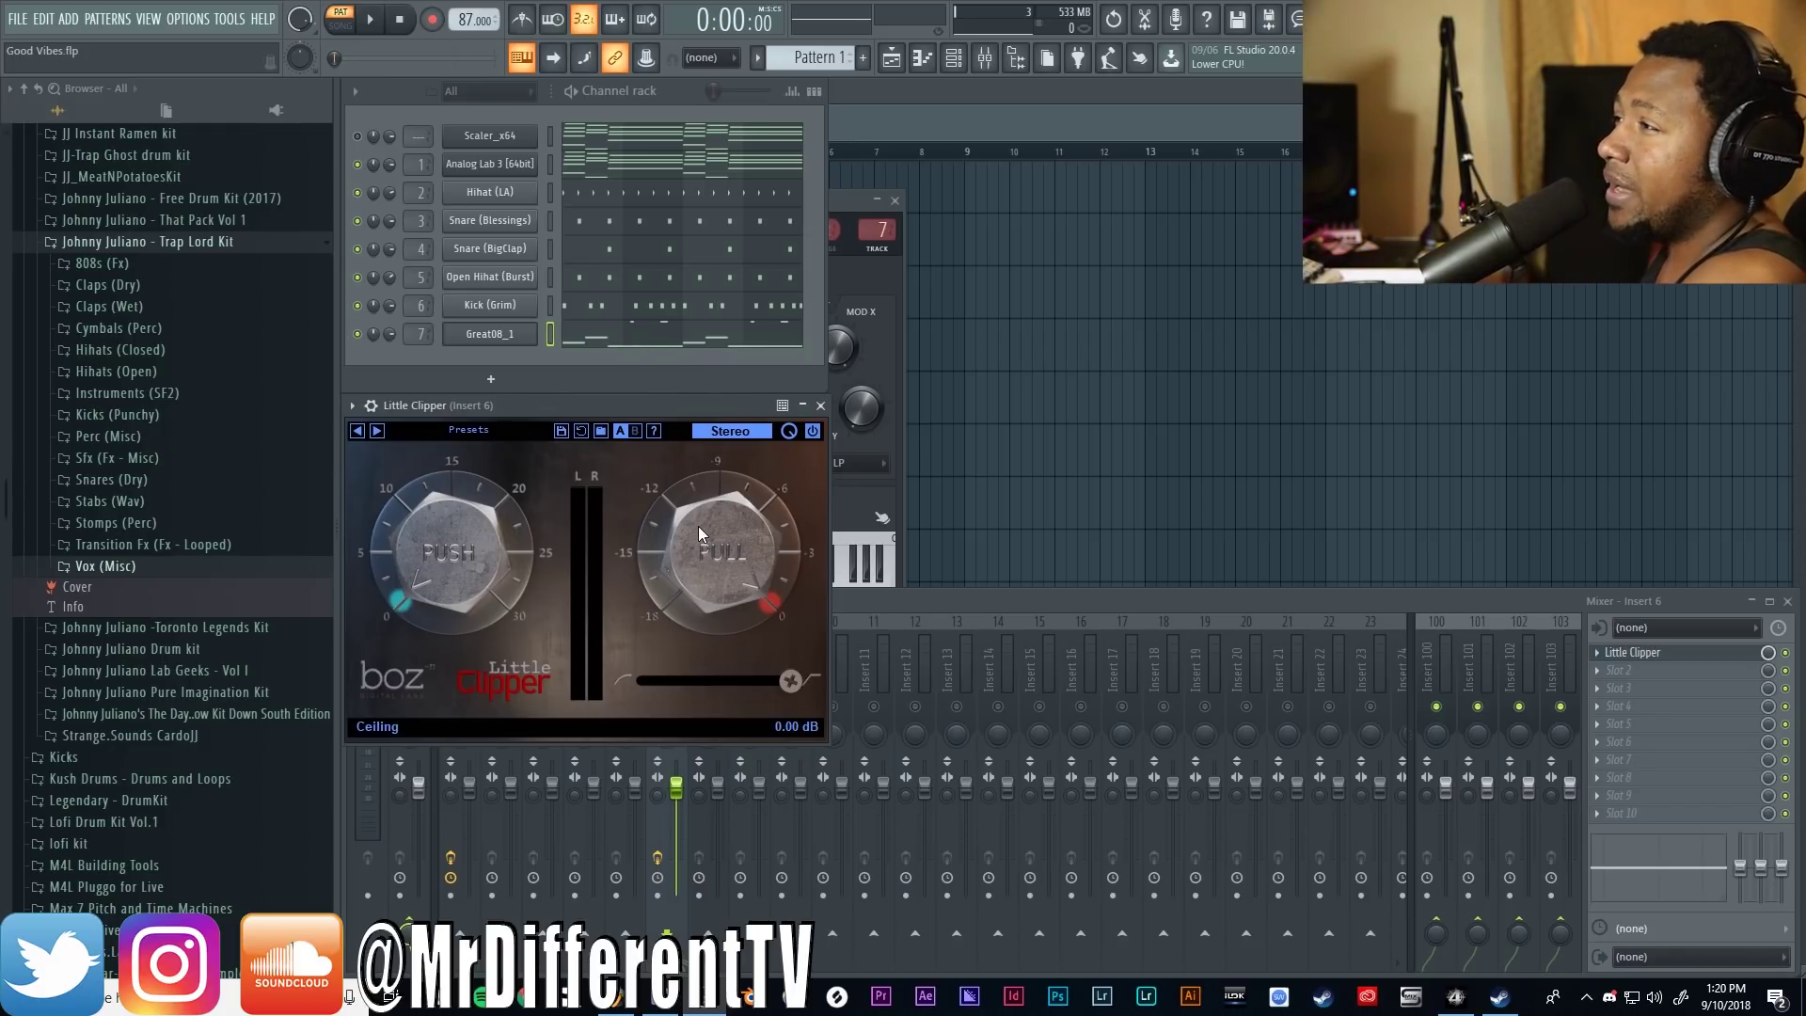
# Try out Little Clipper's Push input gain and Pull ceiling knobs, leaving both at 0.00 dB.
pyautogui.moveTo(427, 597); pyautogui.dragTo(407, 678)
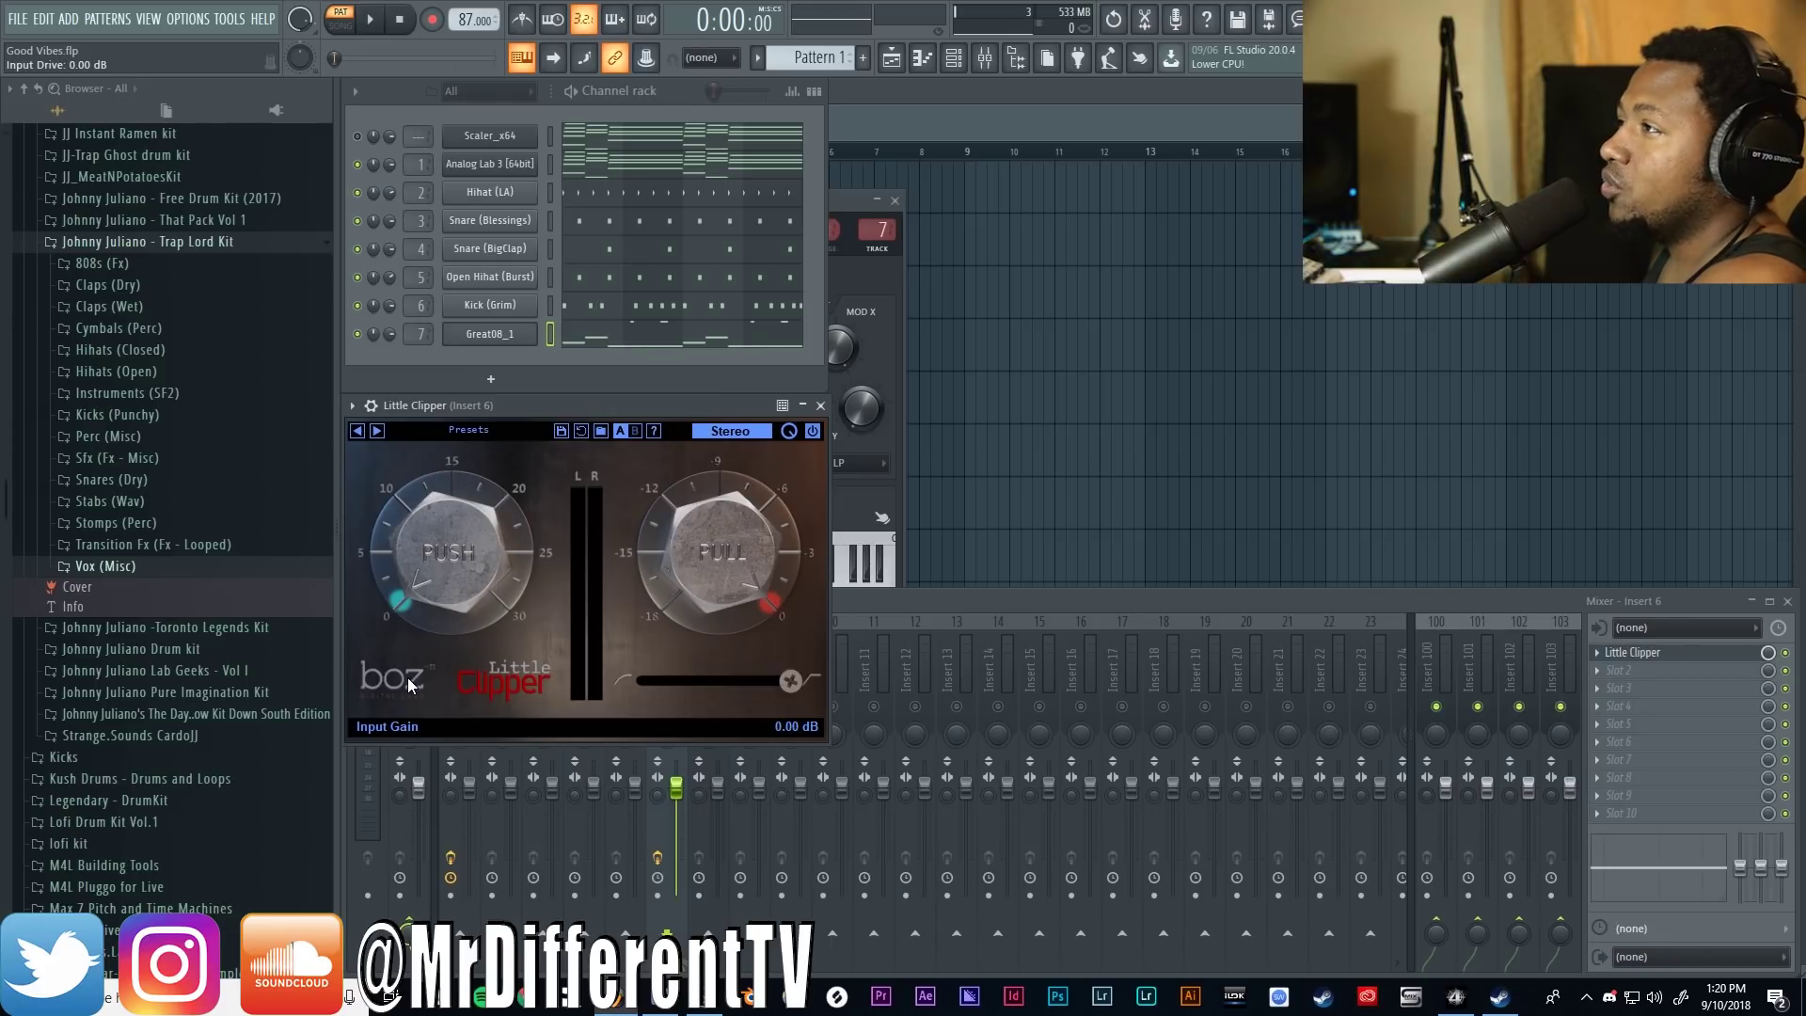
pyautogui.moveTo(445, 555); pyautogui.dragTo(424, 725)
pyautogui.moveTo(400, 616); pyautogui.dragTo(424, 660)
pyautogui.moveTo(714, 538); pyautogui.dragTo(731, 709)
pyautogui.moveTo(704, 527); pyautogui.dragTo(741, 342)
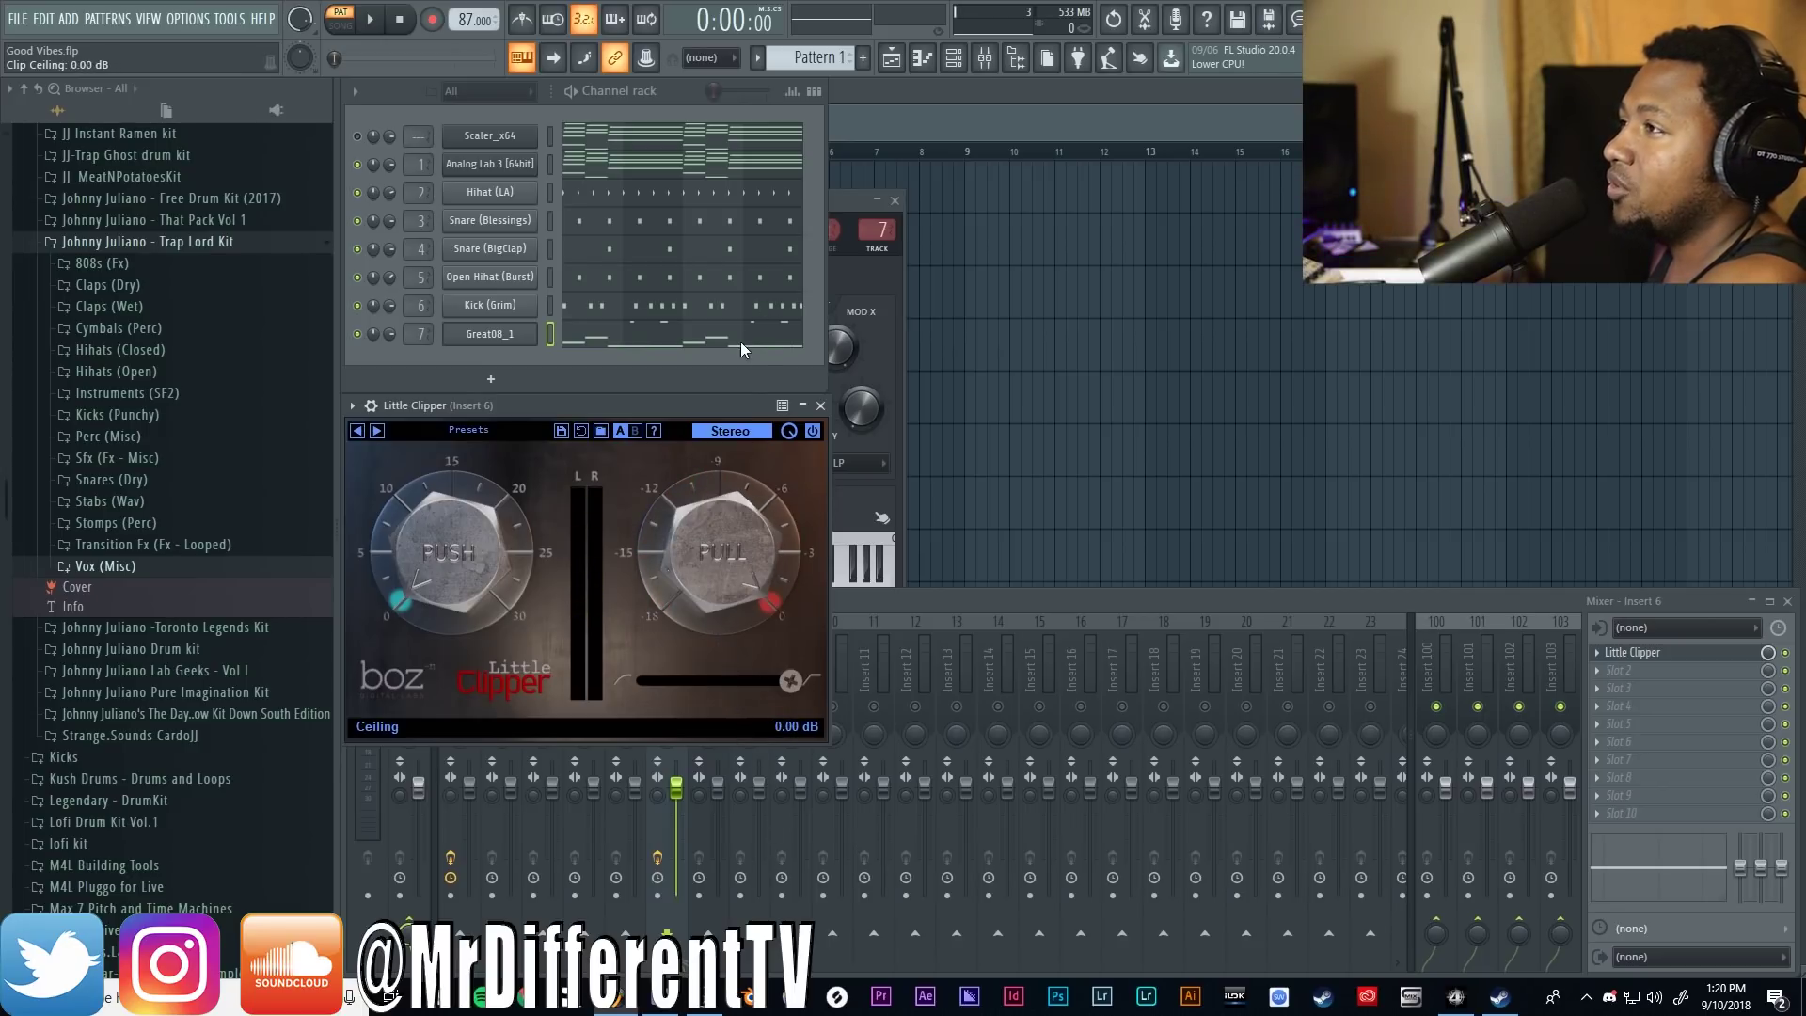
pyautogui.moveTo(464, 614); pyautogui.dragTo(466, 442)
pyautogui.moveTo(697, 516); pyautogui.dragTo(742, 411)
pyautogui.moveTo(473, 533); pyautogui.dragTo(541, 799)
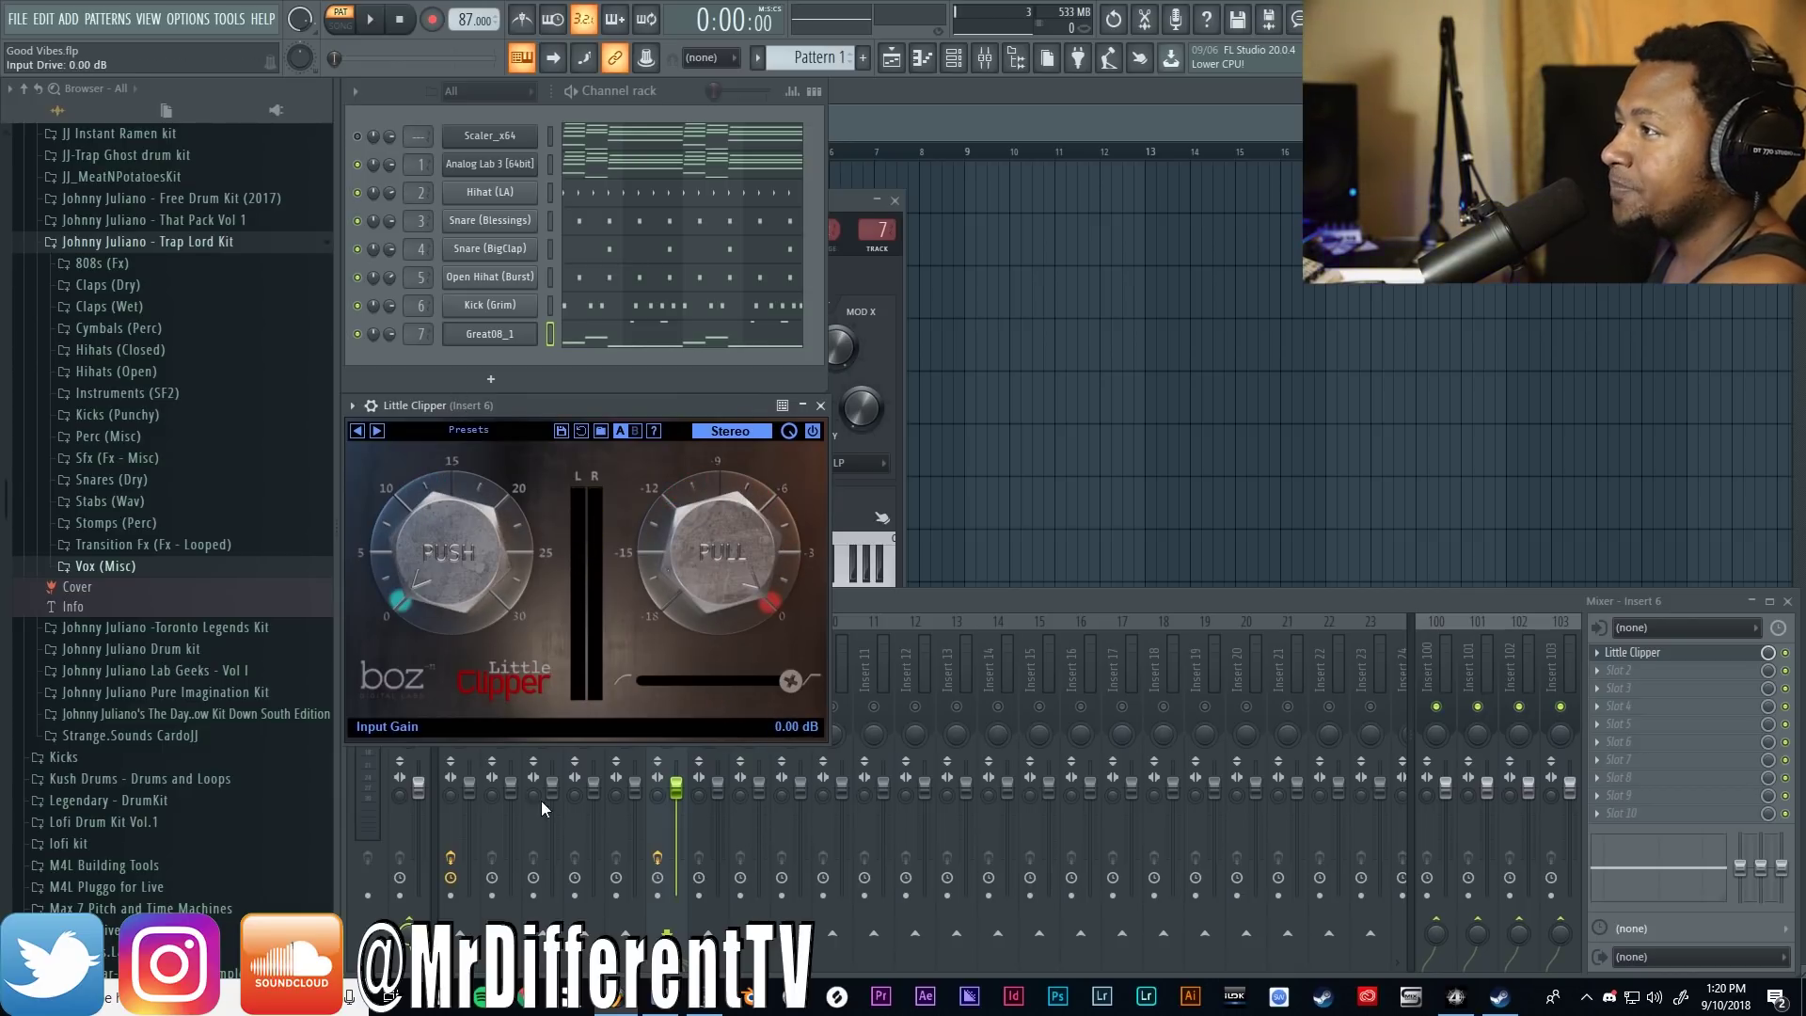
# Lower Little Clipper's Hardness and return it to 100 %.
pyautogui.moveTo(797, 685); pyautogui.dragTo(642, 706)
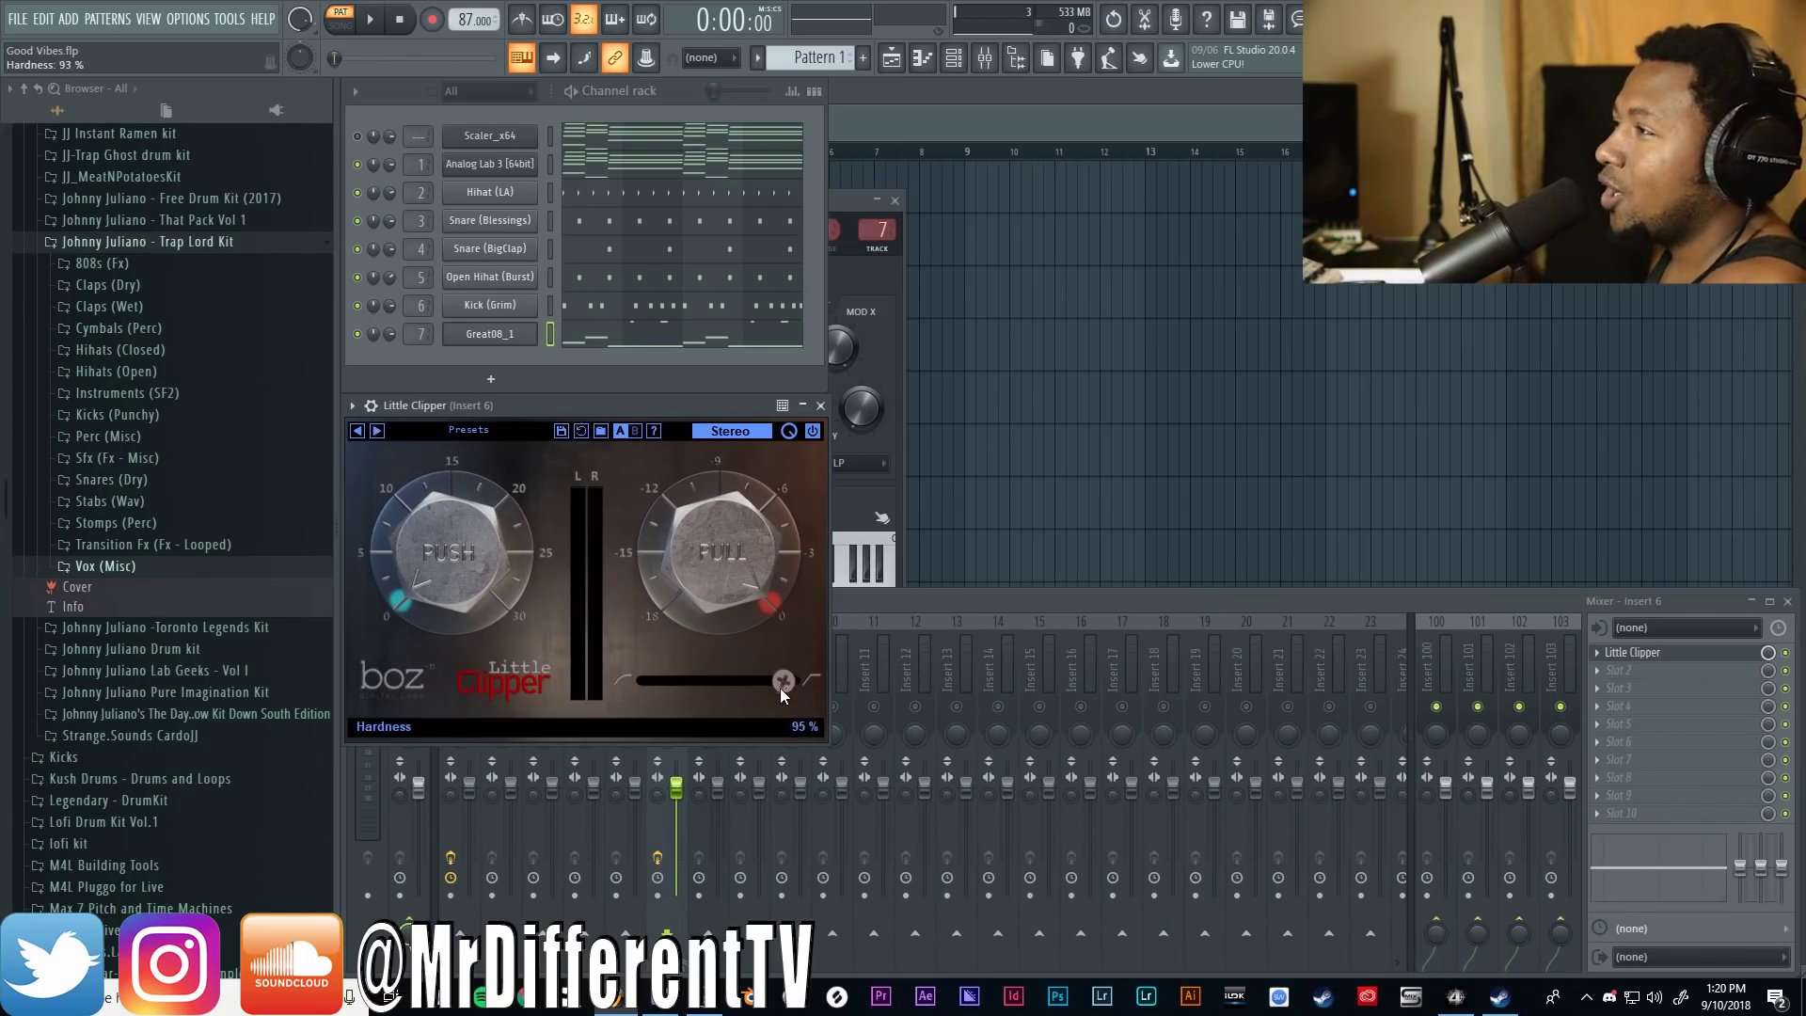
pyautogui.moveTo(646, 682); pyautogui.dragTo(815, 688)
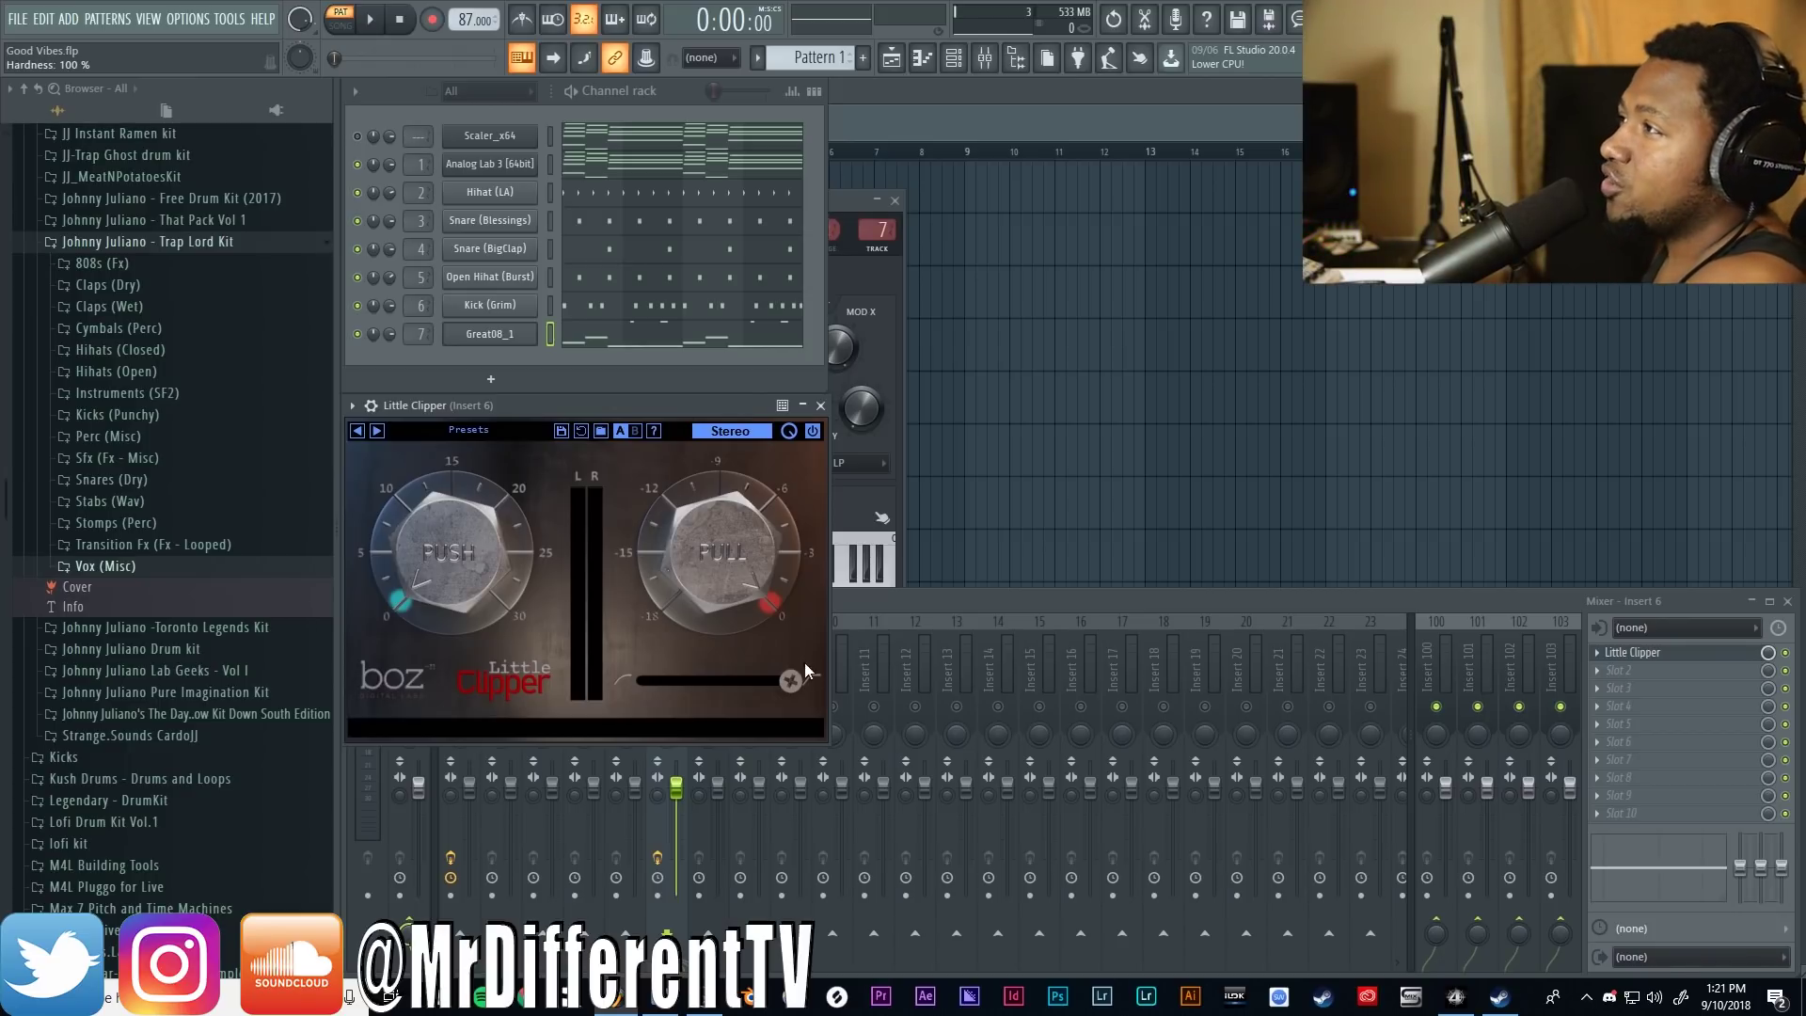
# Switch Little Clipper's stereo field mode through Mid + Side, Mid and Side, and return it to Stereo.
pyautogui.click(739, 434)
pyautogui.click(742, 463)
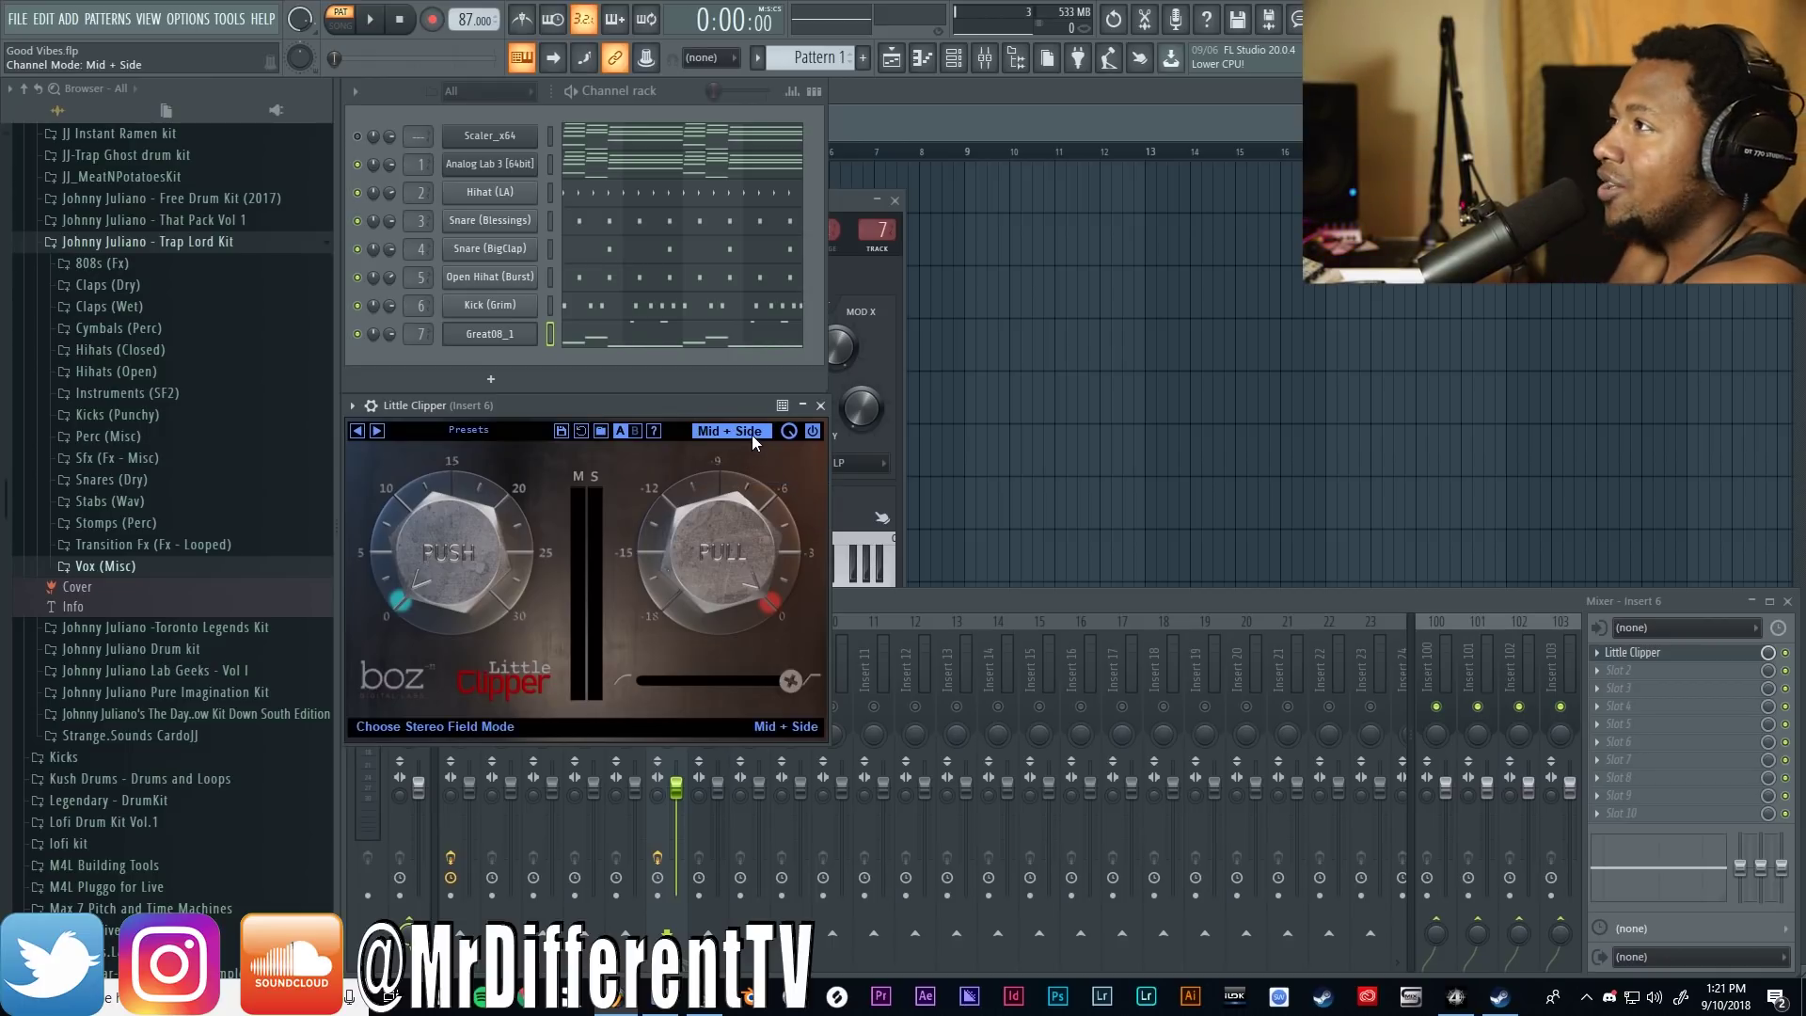
pyautogui.click(751, 435)
pyautogui.click(756, 501)
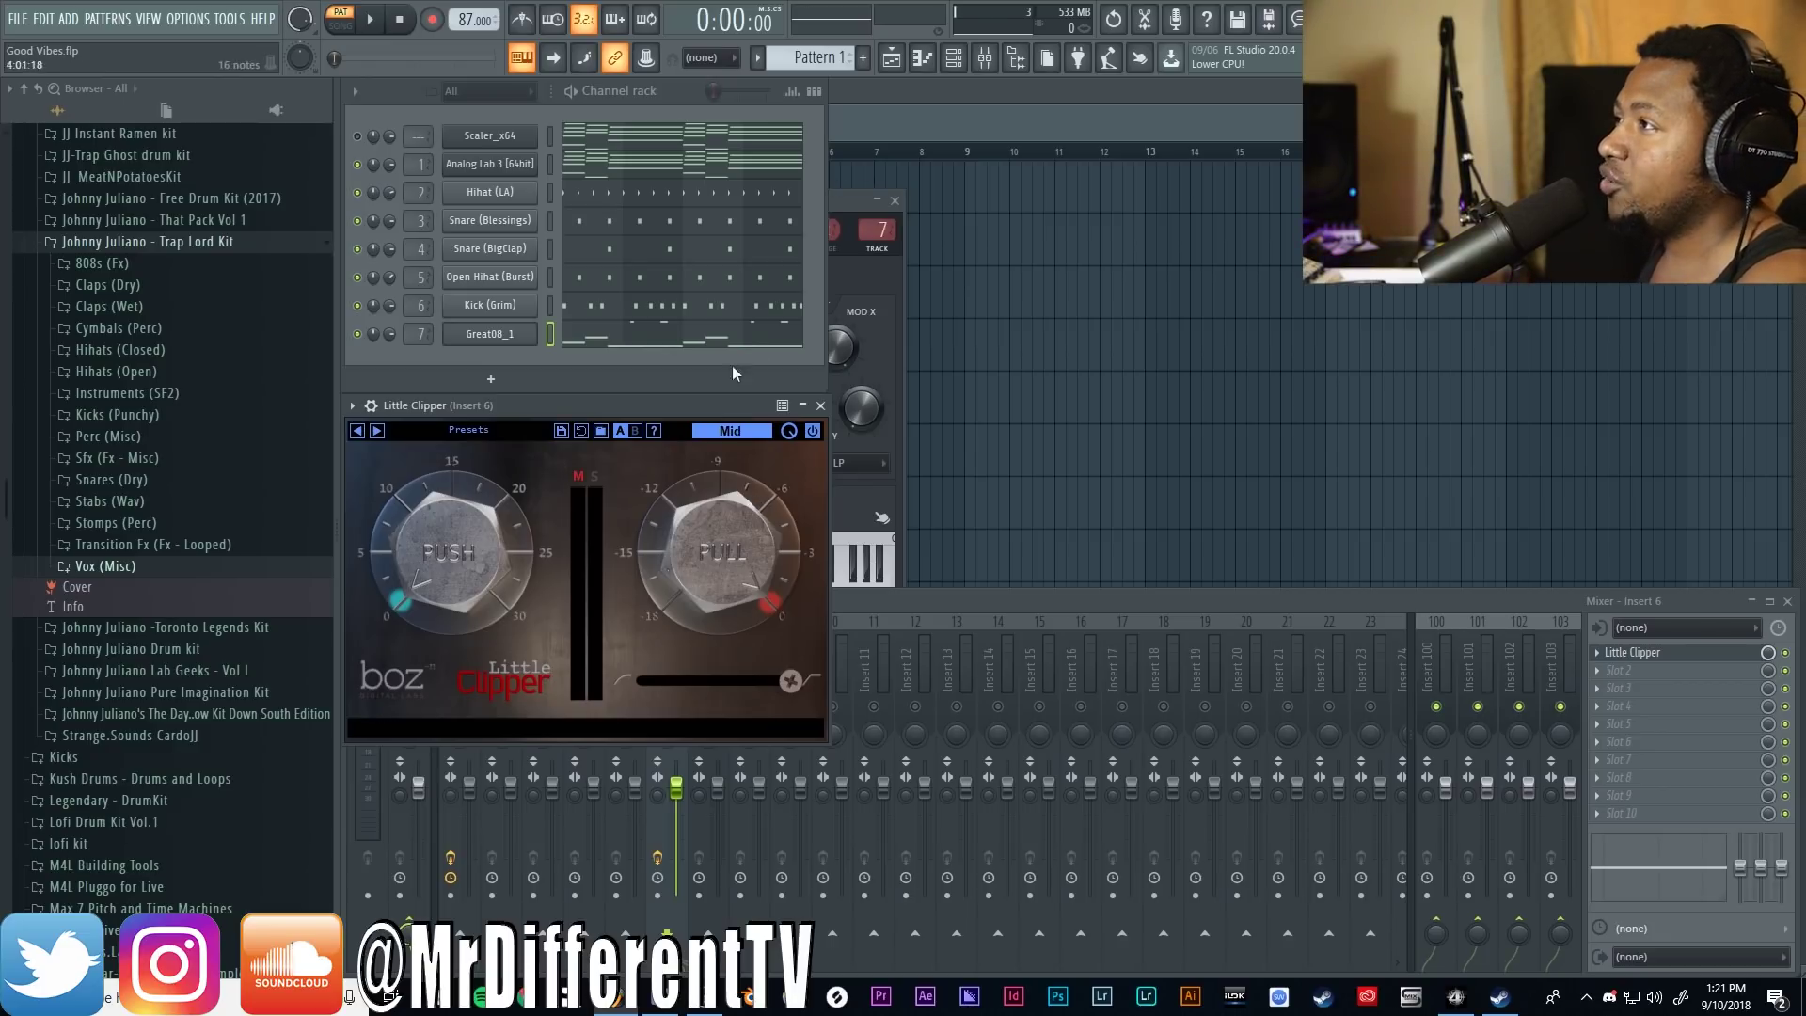
pyautogui.click(739, 436)
pyautogui.click(737, 513)
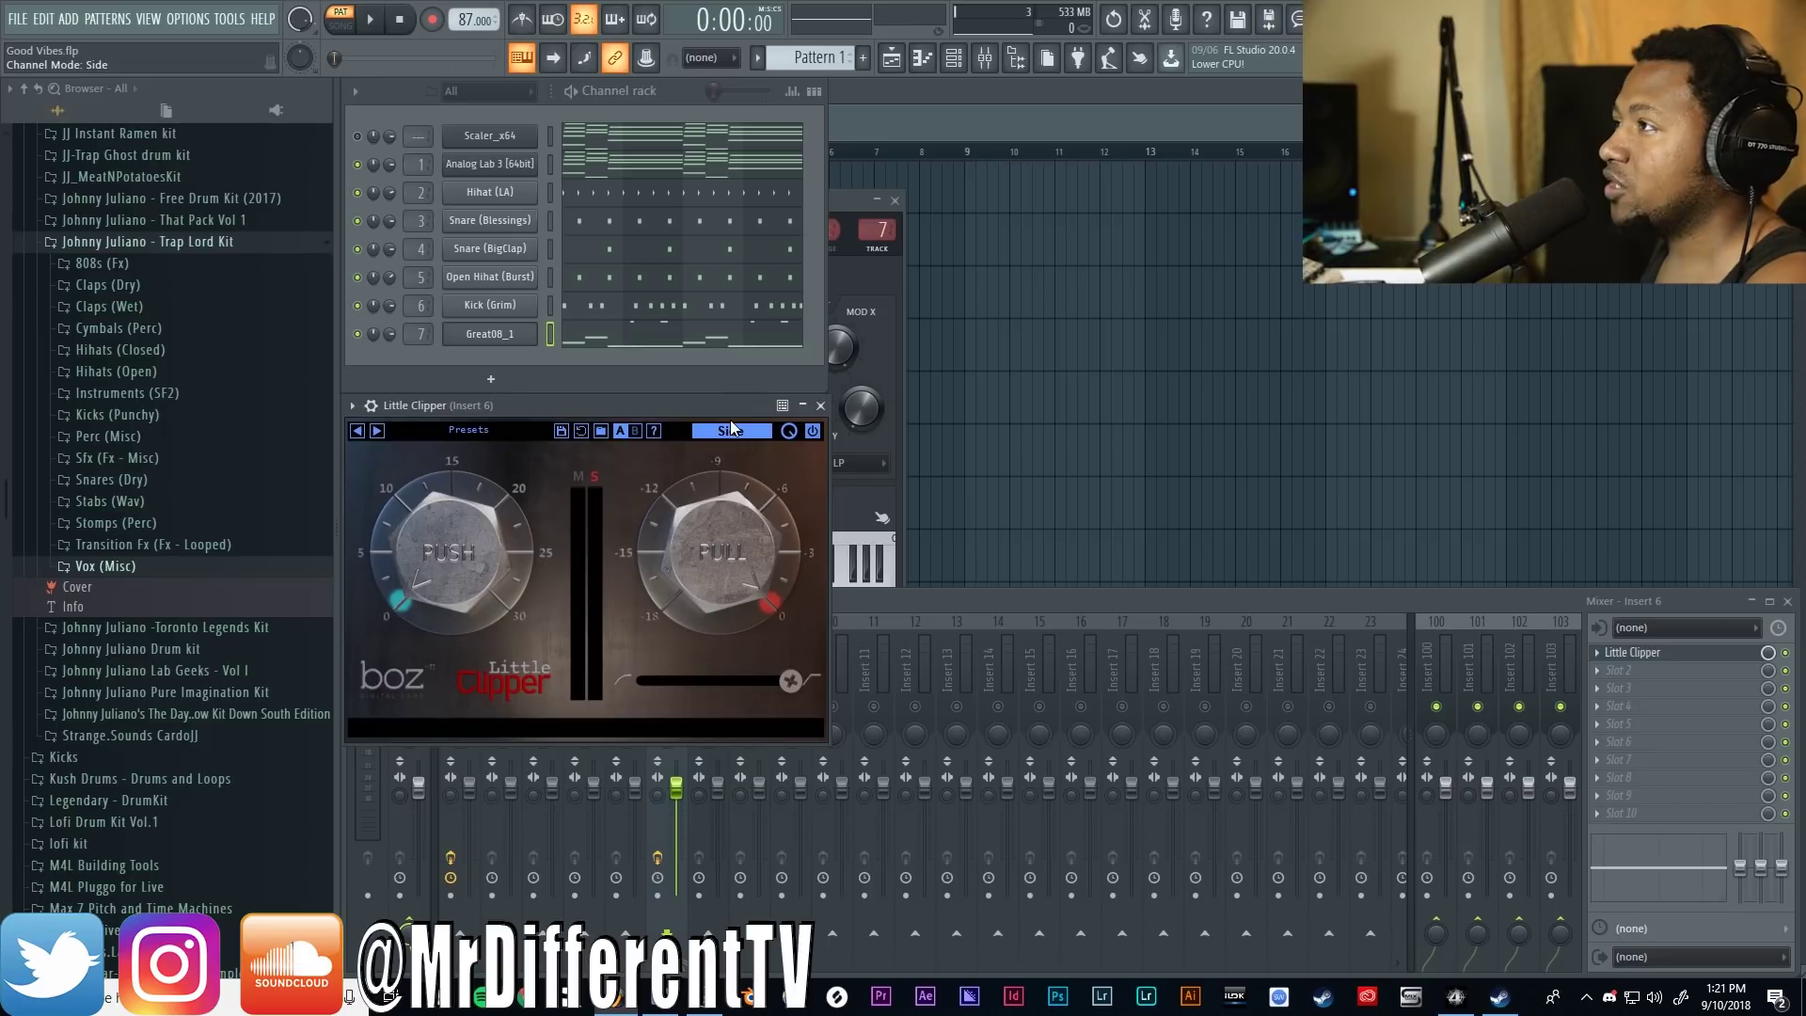
pyautogui.click(736, 433)
pyautogui.click(736, 444)
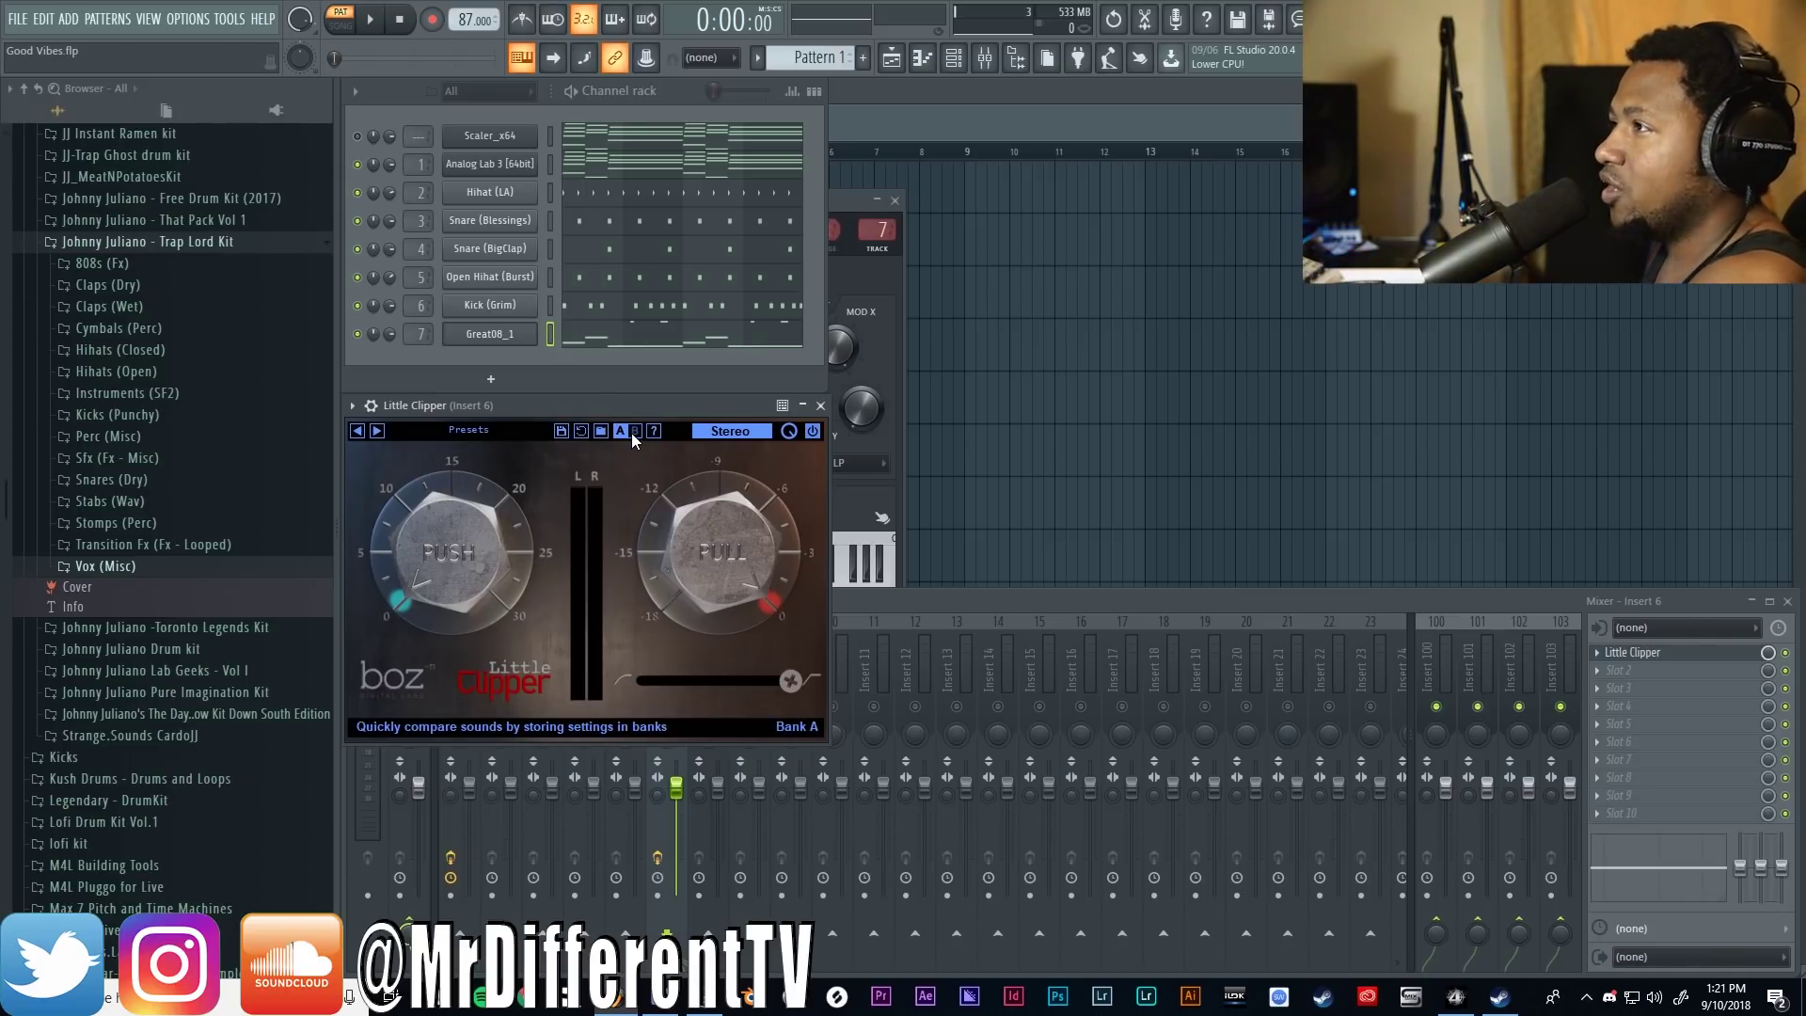
# Look through the list of Little Clipper presets and close it without choosing one.
pyautogui.click(487, 428)
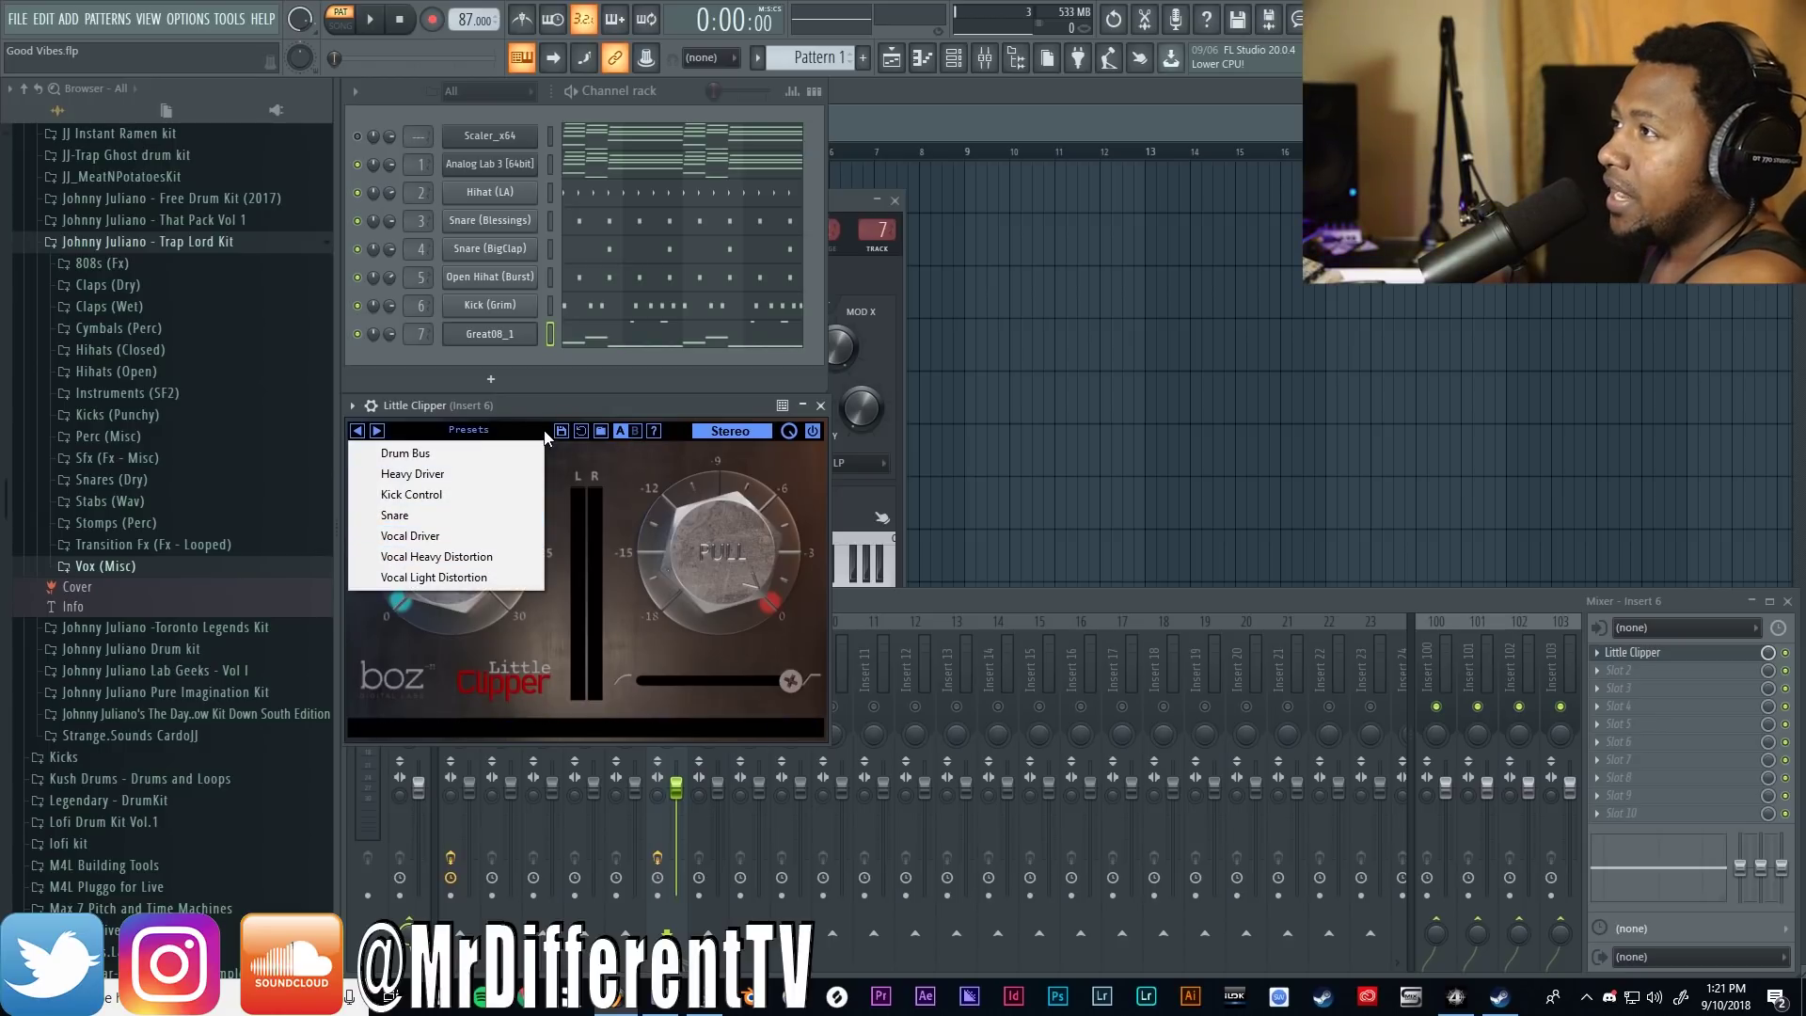
pyautogui.click(677, 411)
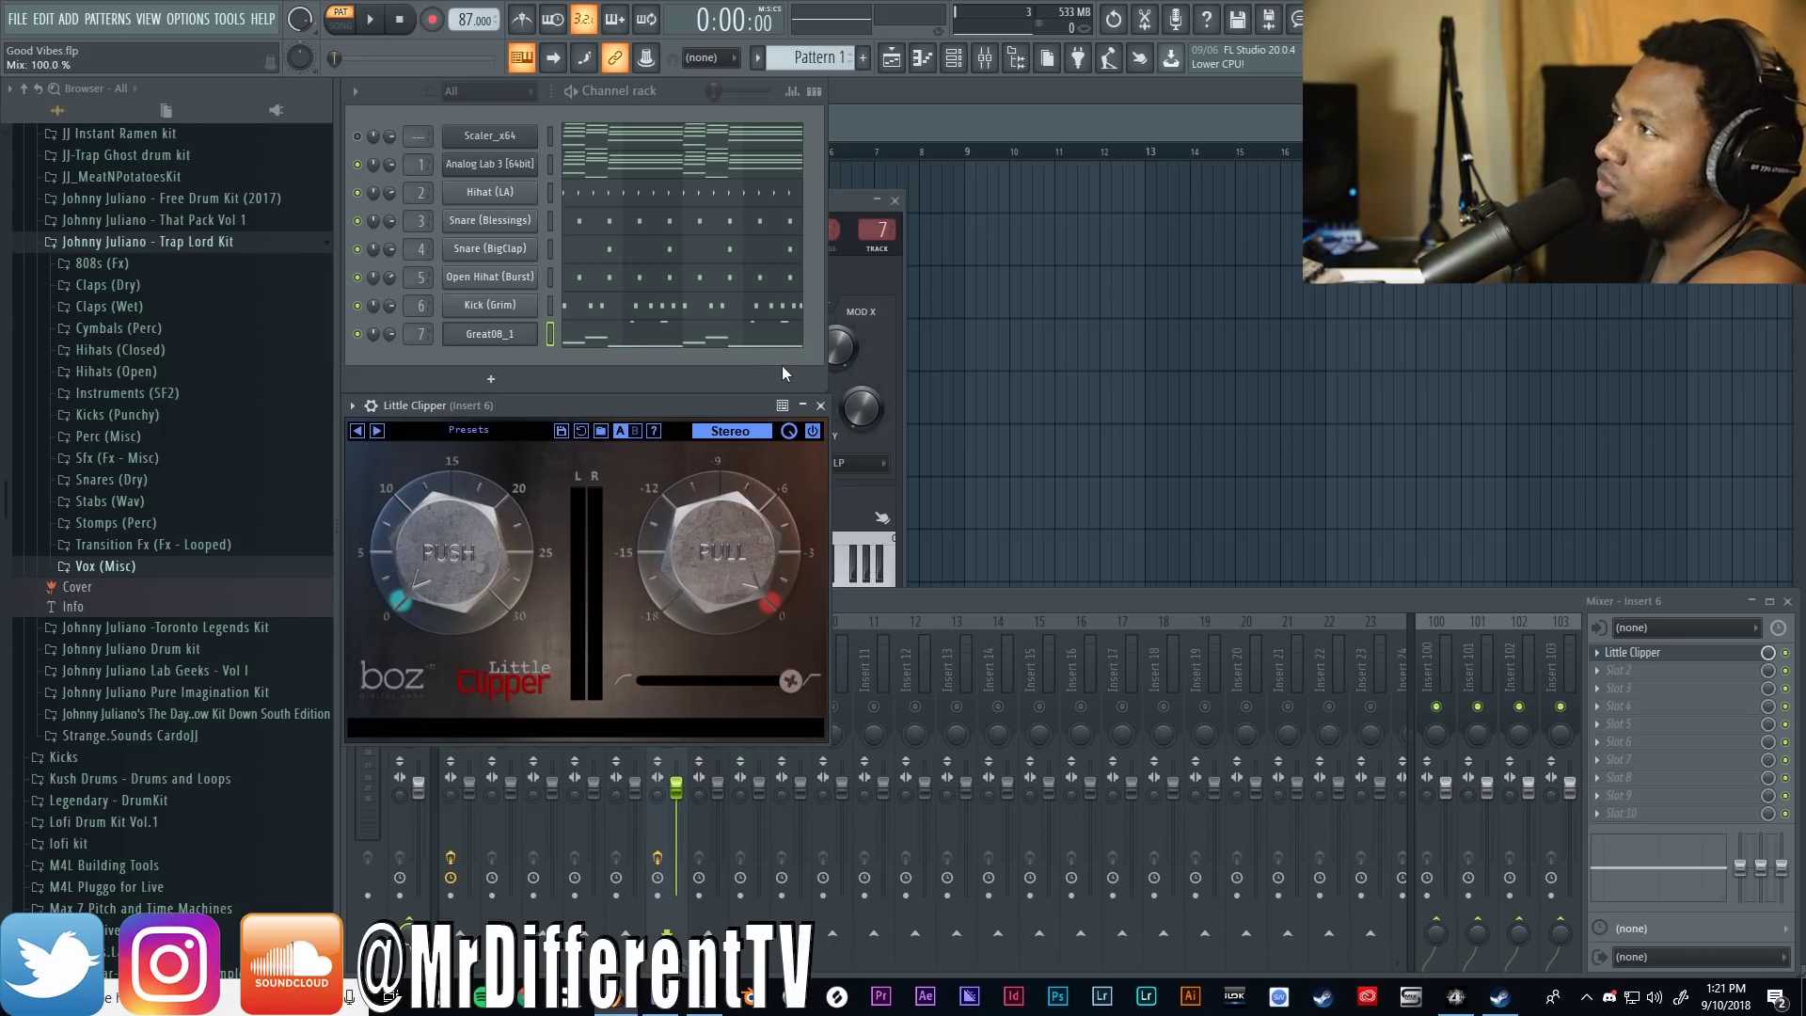
# Play Pattern 1 with Little Clipper active, switch the plugin off partway to compare the sound, and stop playback.
pyautogui.moveTo(693, 403); pyautogui.dragTo(645, 263)
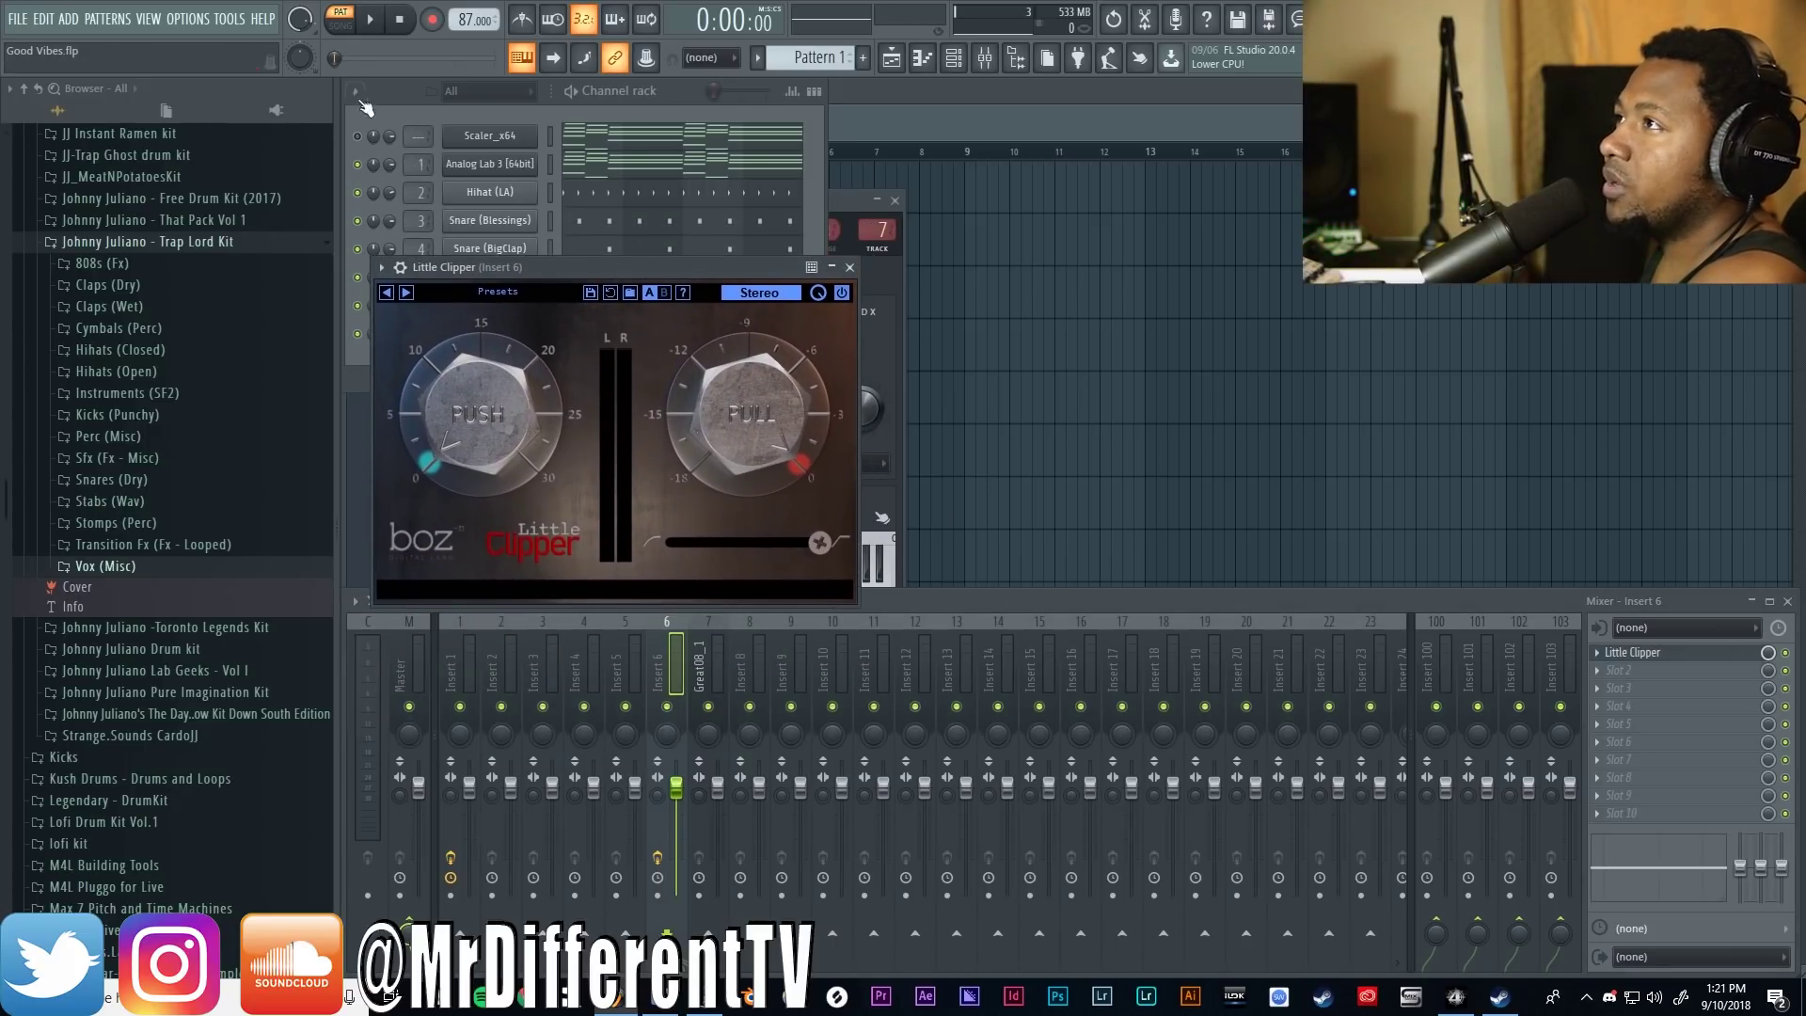
pyautogui.click(379, 22)
pyautogui.rightClick(307, 22)
pyautogui.click(329, 36)
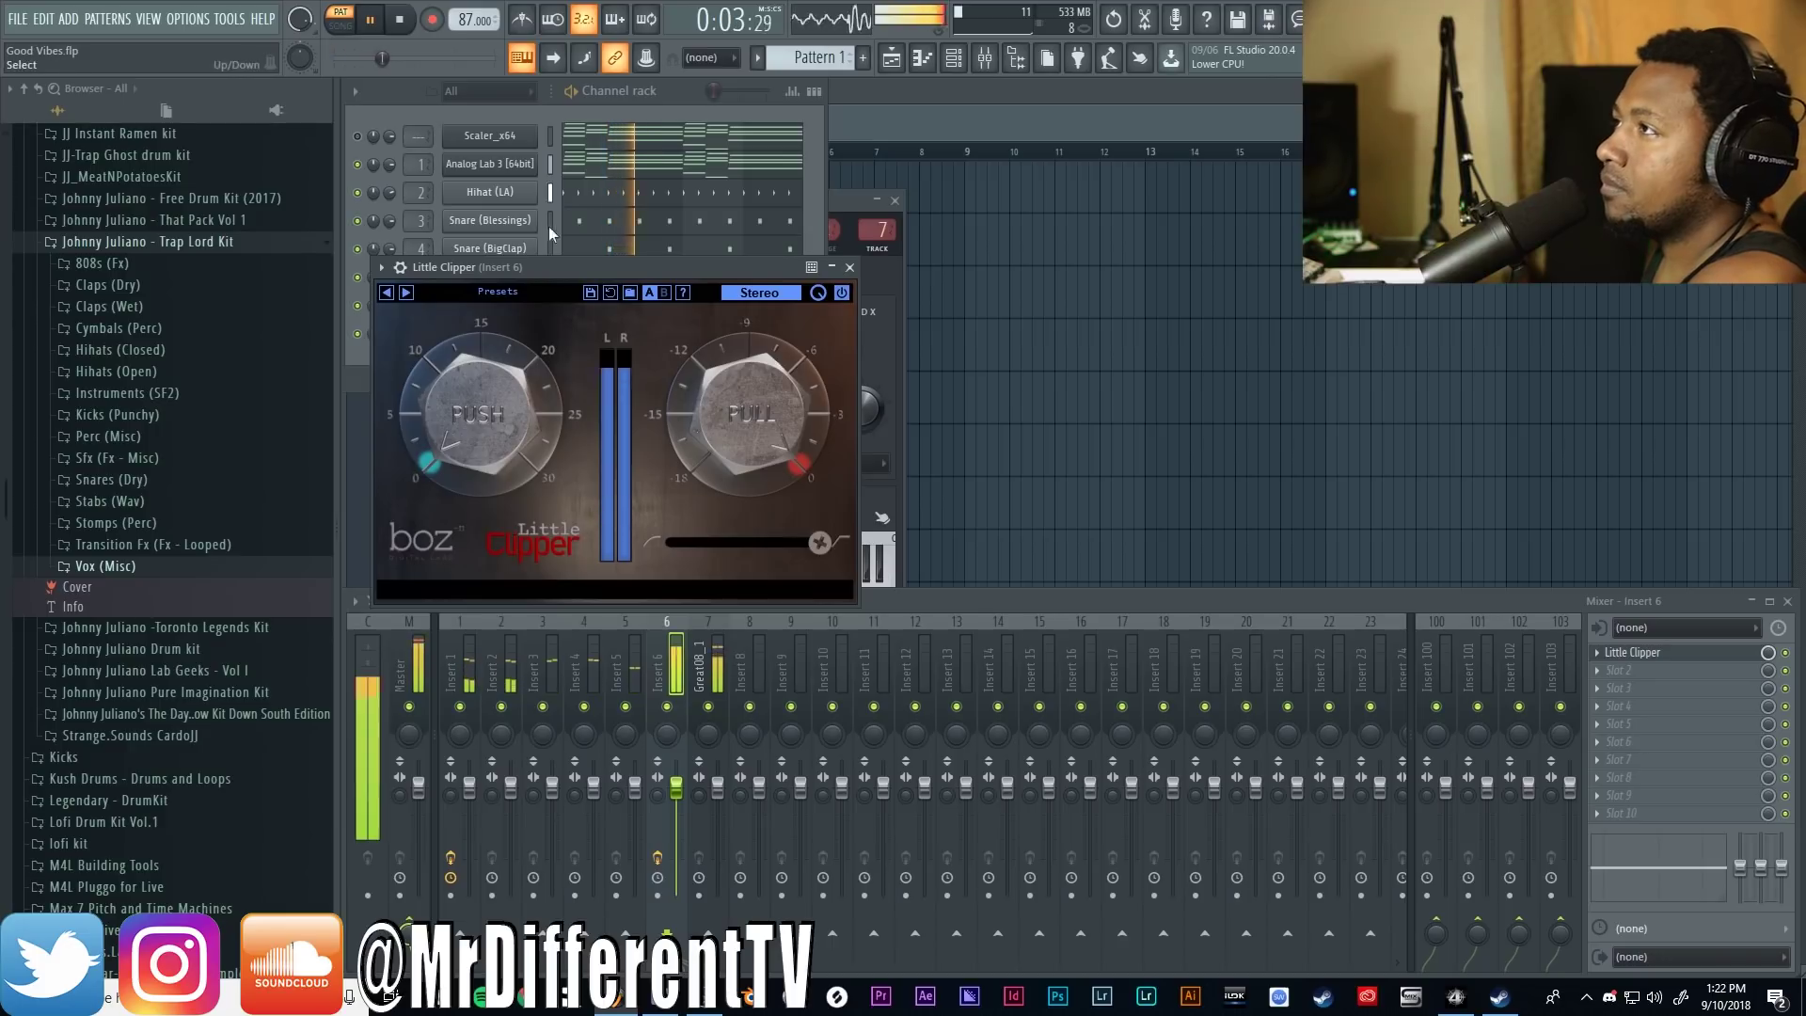
pyautogui.moveTo(577, 273); pyautogui.dragTo(543, 250)
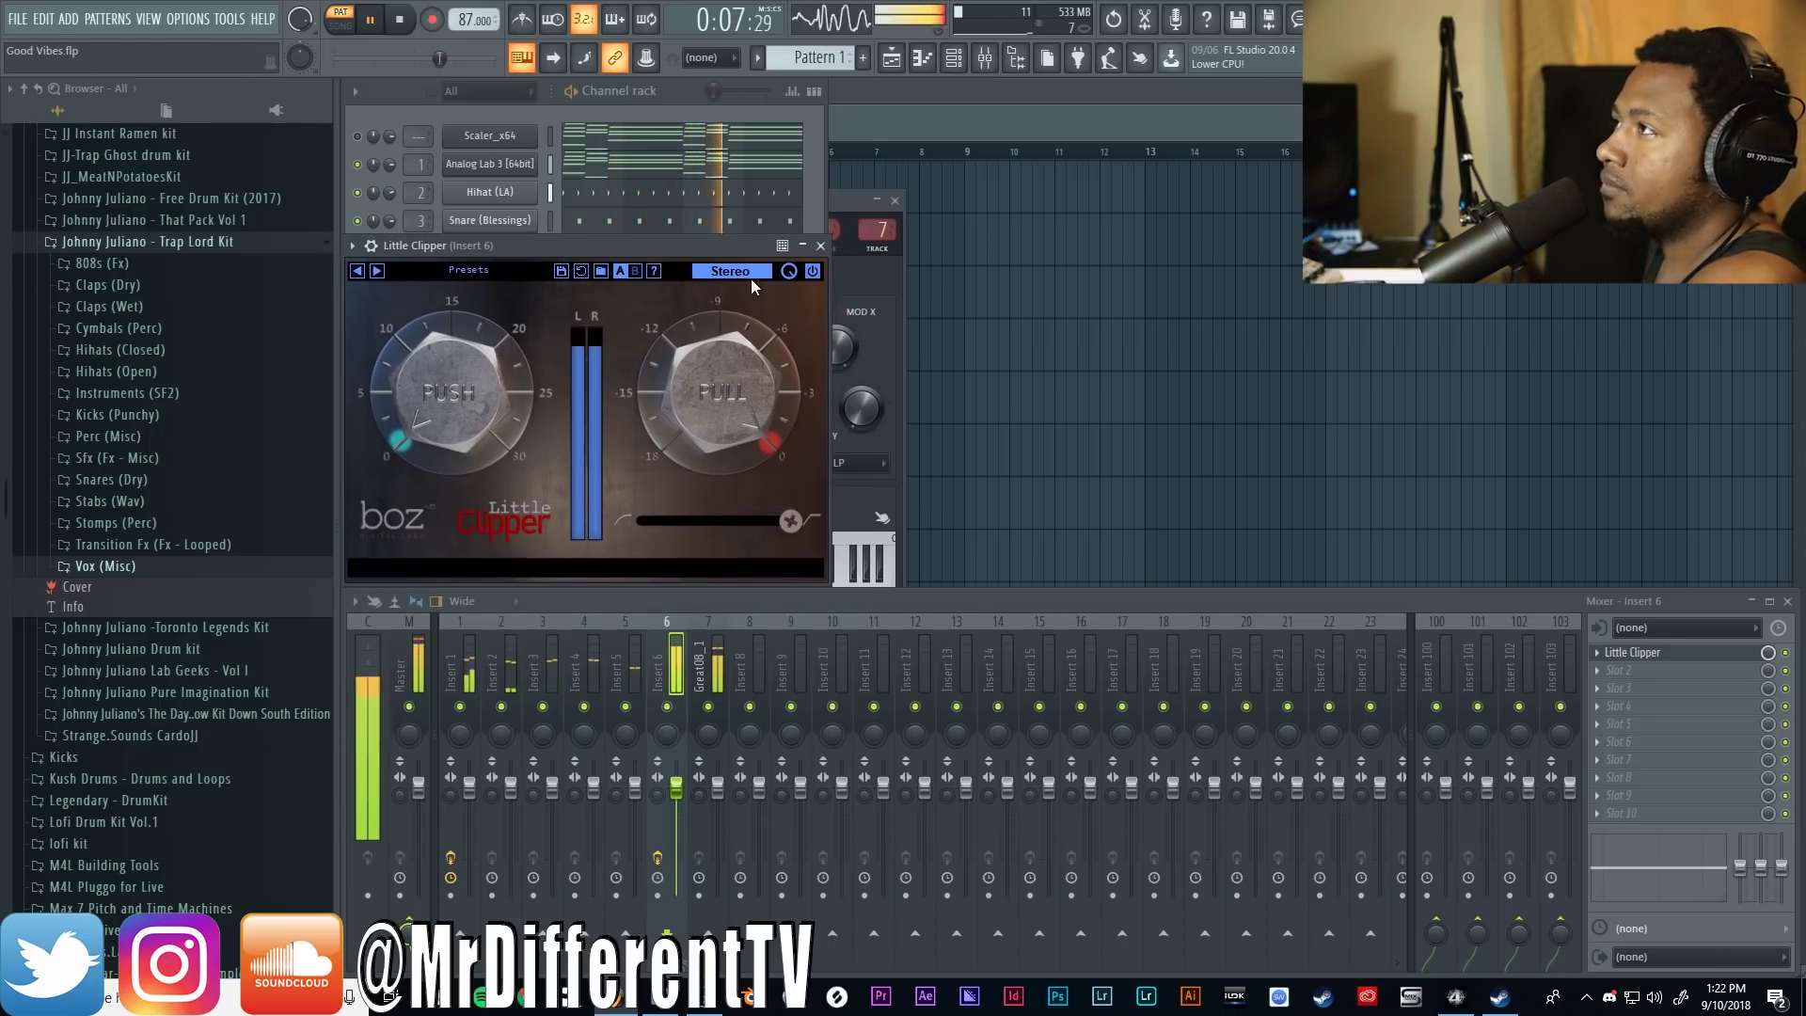
pyautogui.click(812, 272)
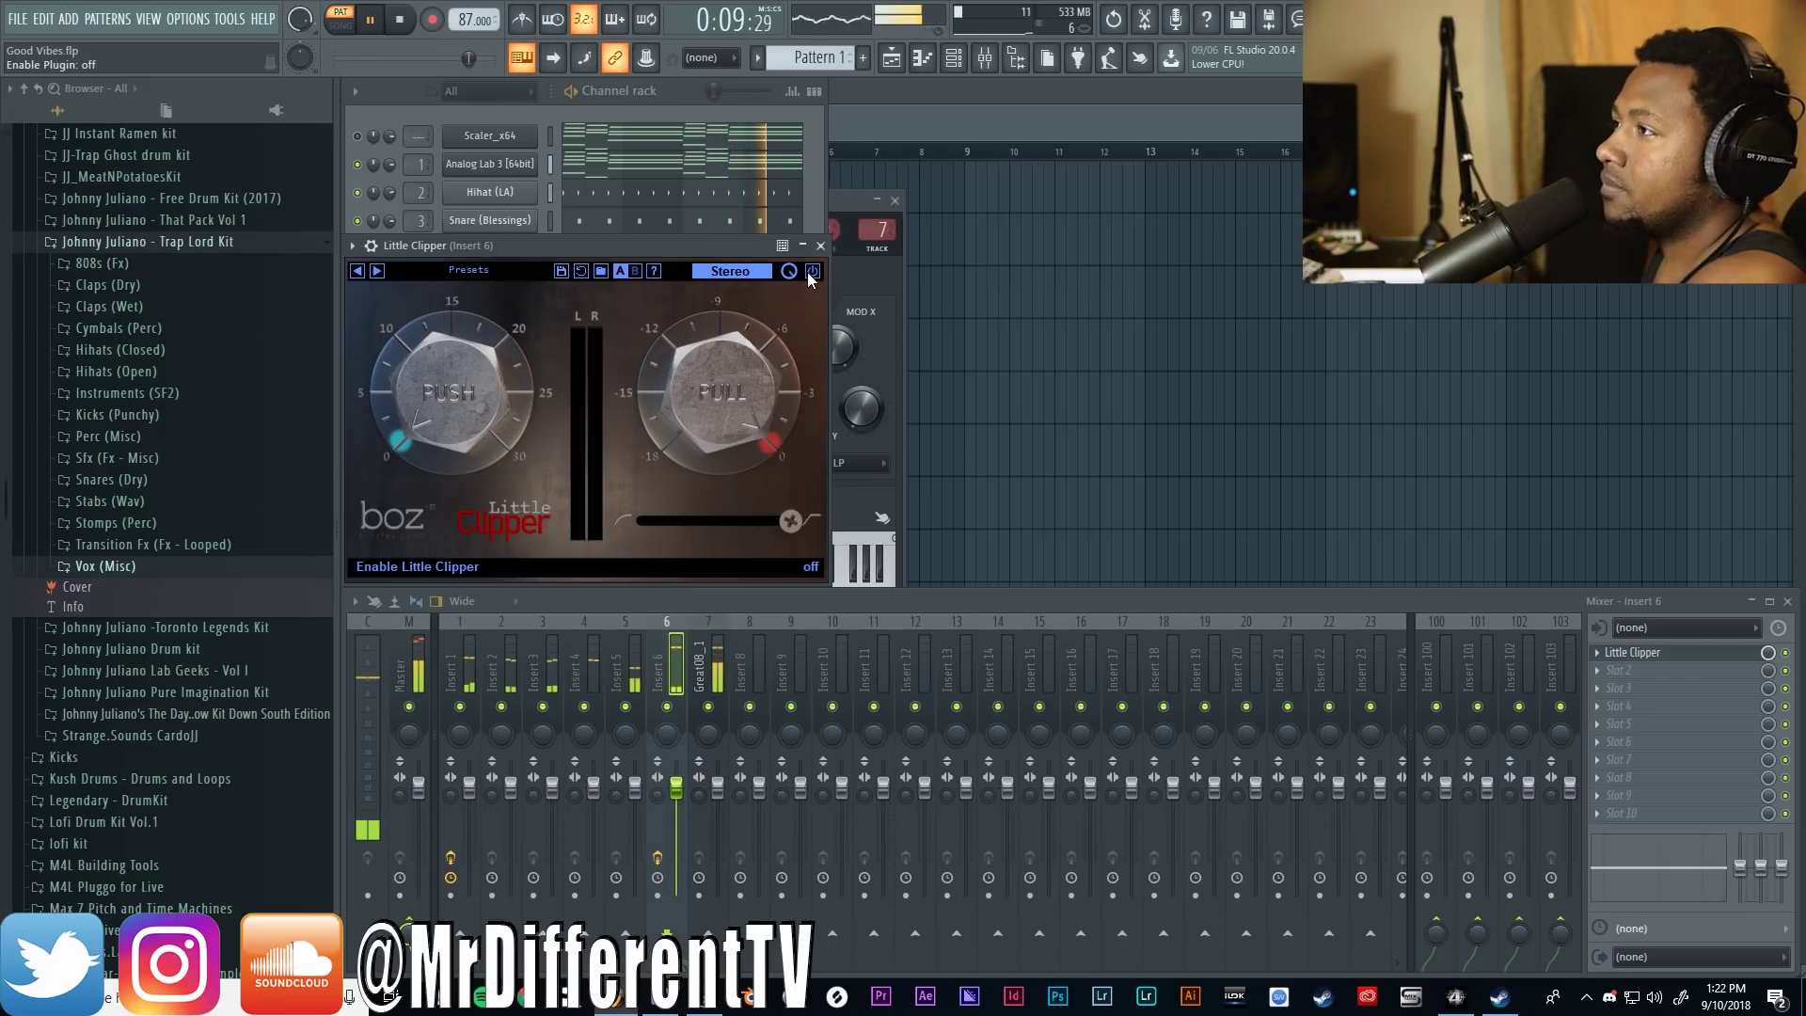
pyautogui.press('space')
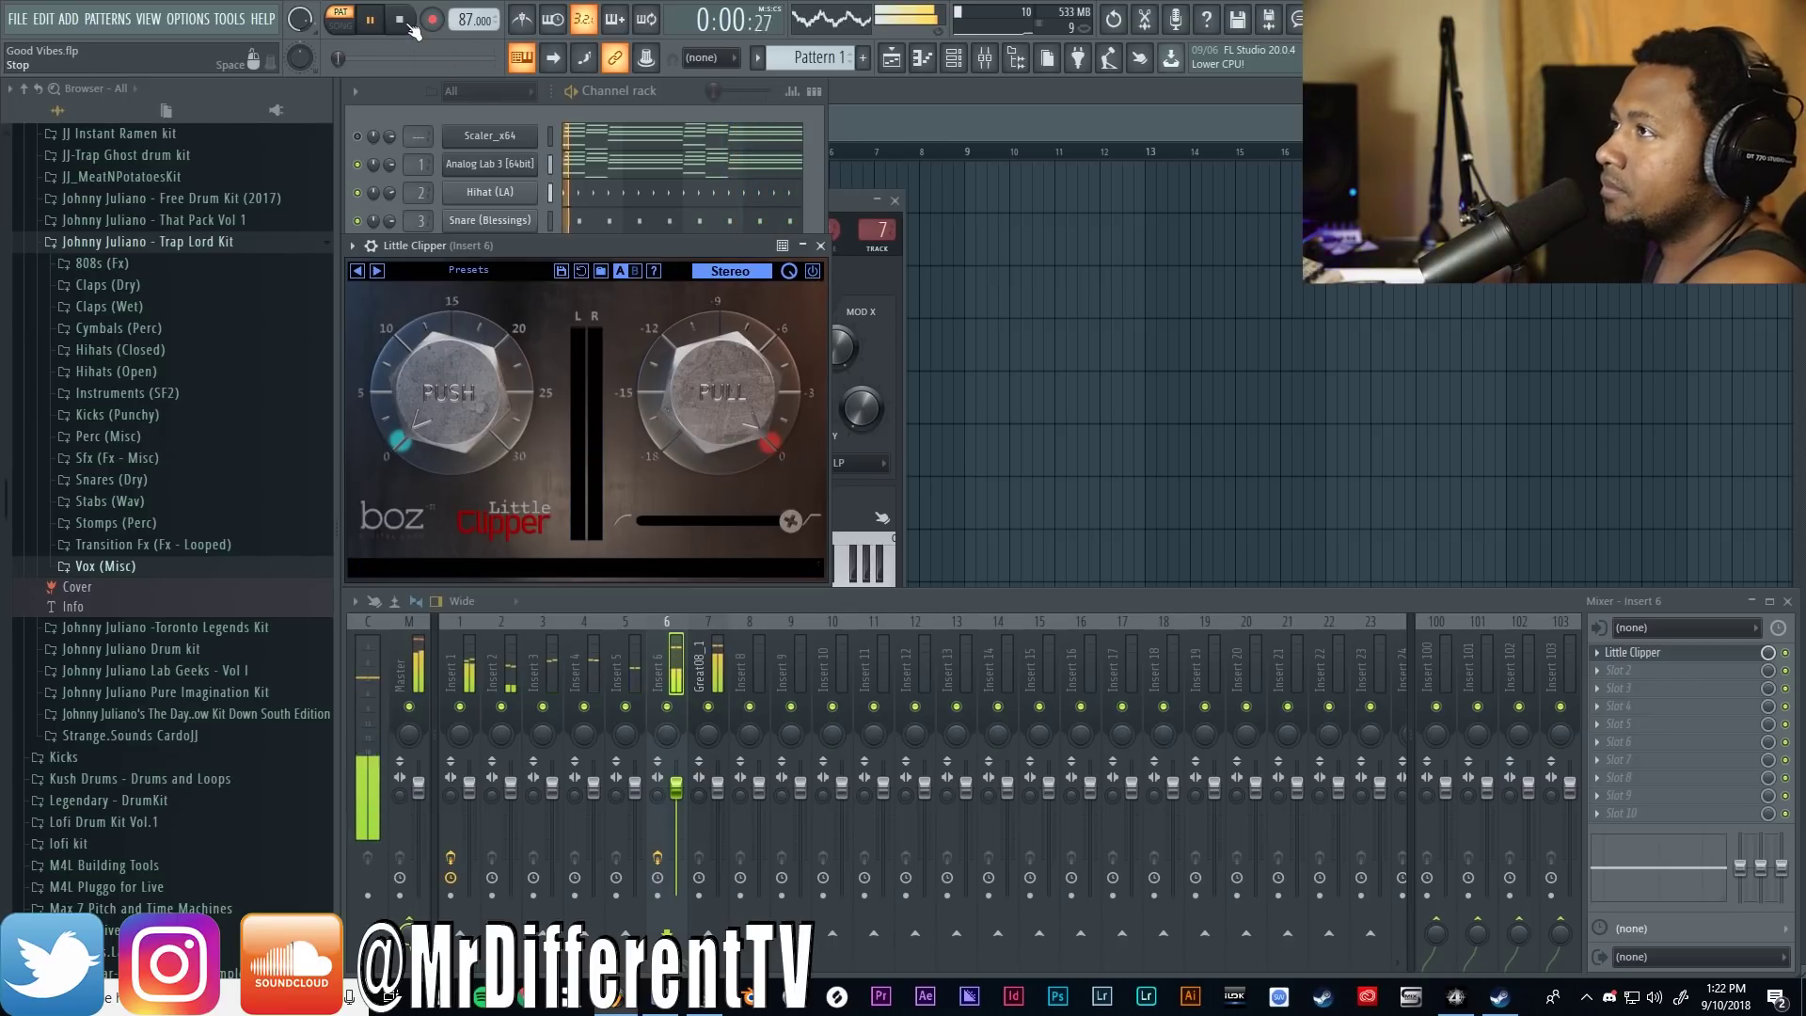
# Solo mixer track Insert 6 and play it while toggling Little Clipper on and off, leaving the plugin on.
pyautogui.moveTo(571, 248); pyautogui.dragTo(602, 221)
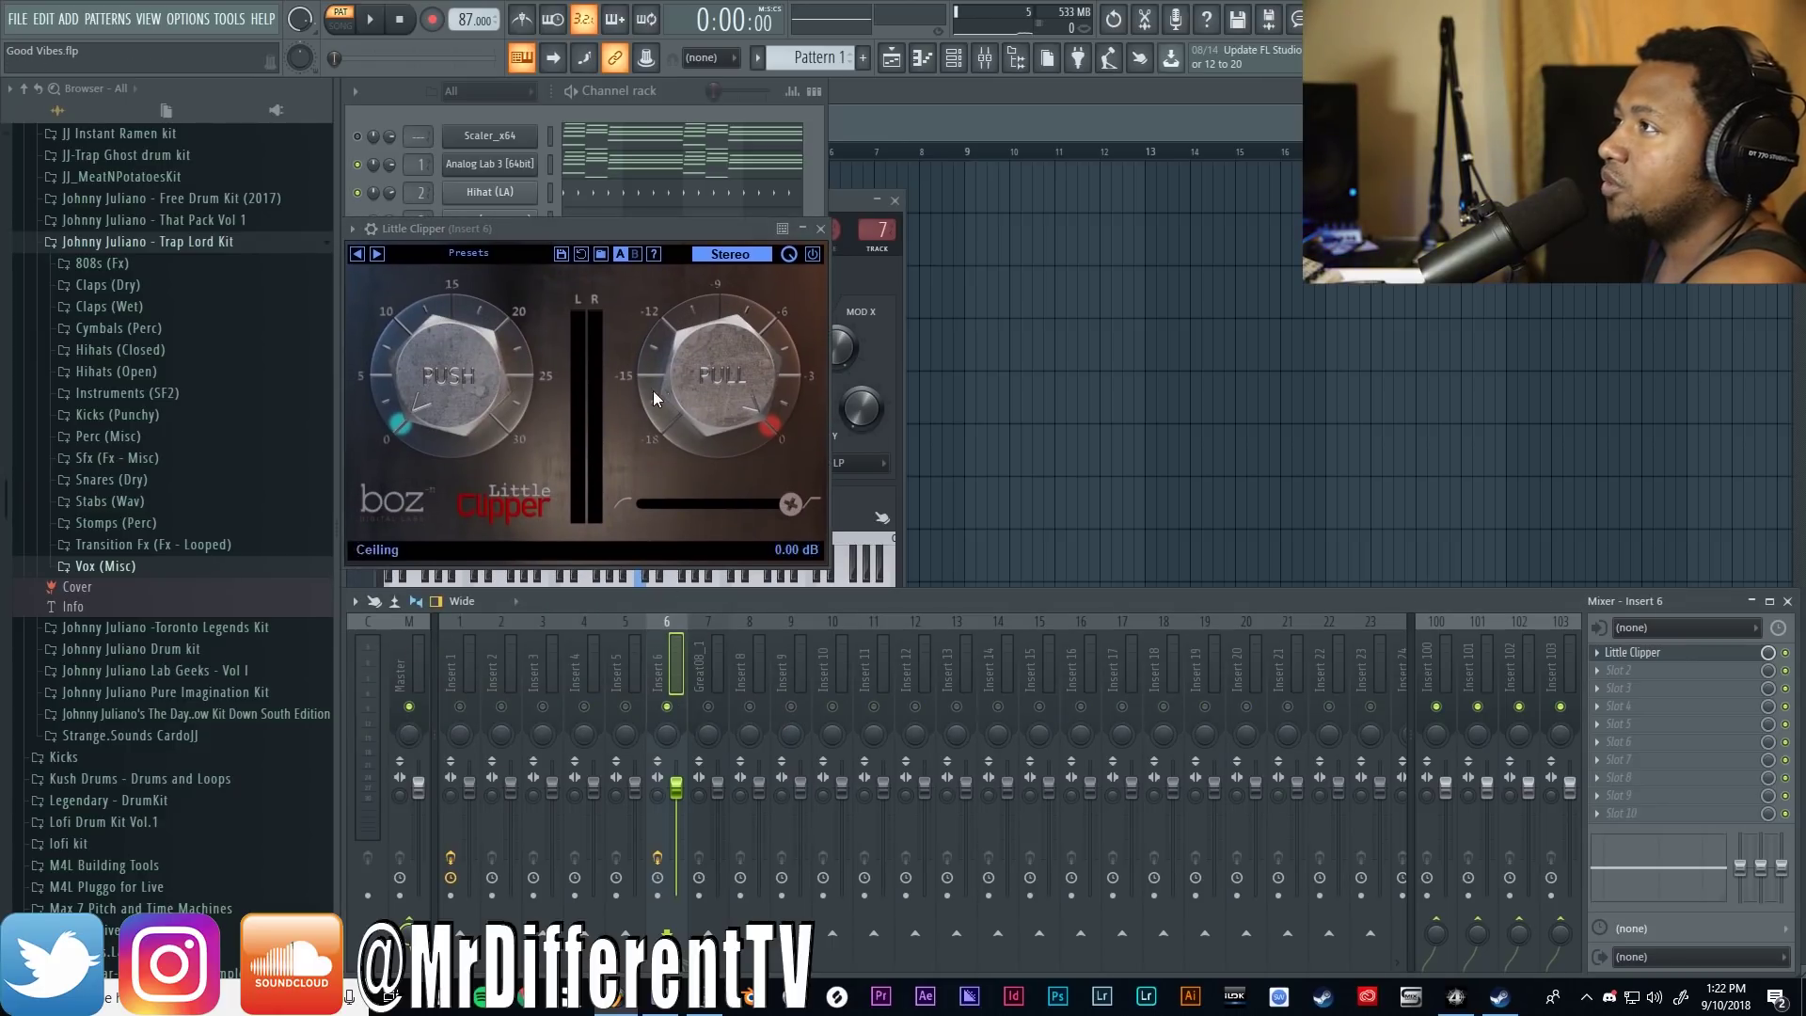
pyautogui.moveTo(627, 242); pyautogui.dragTo(627, 414)
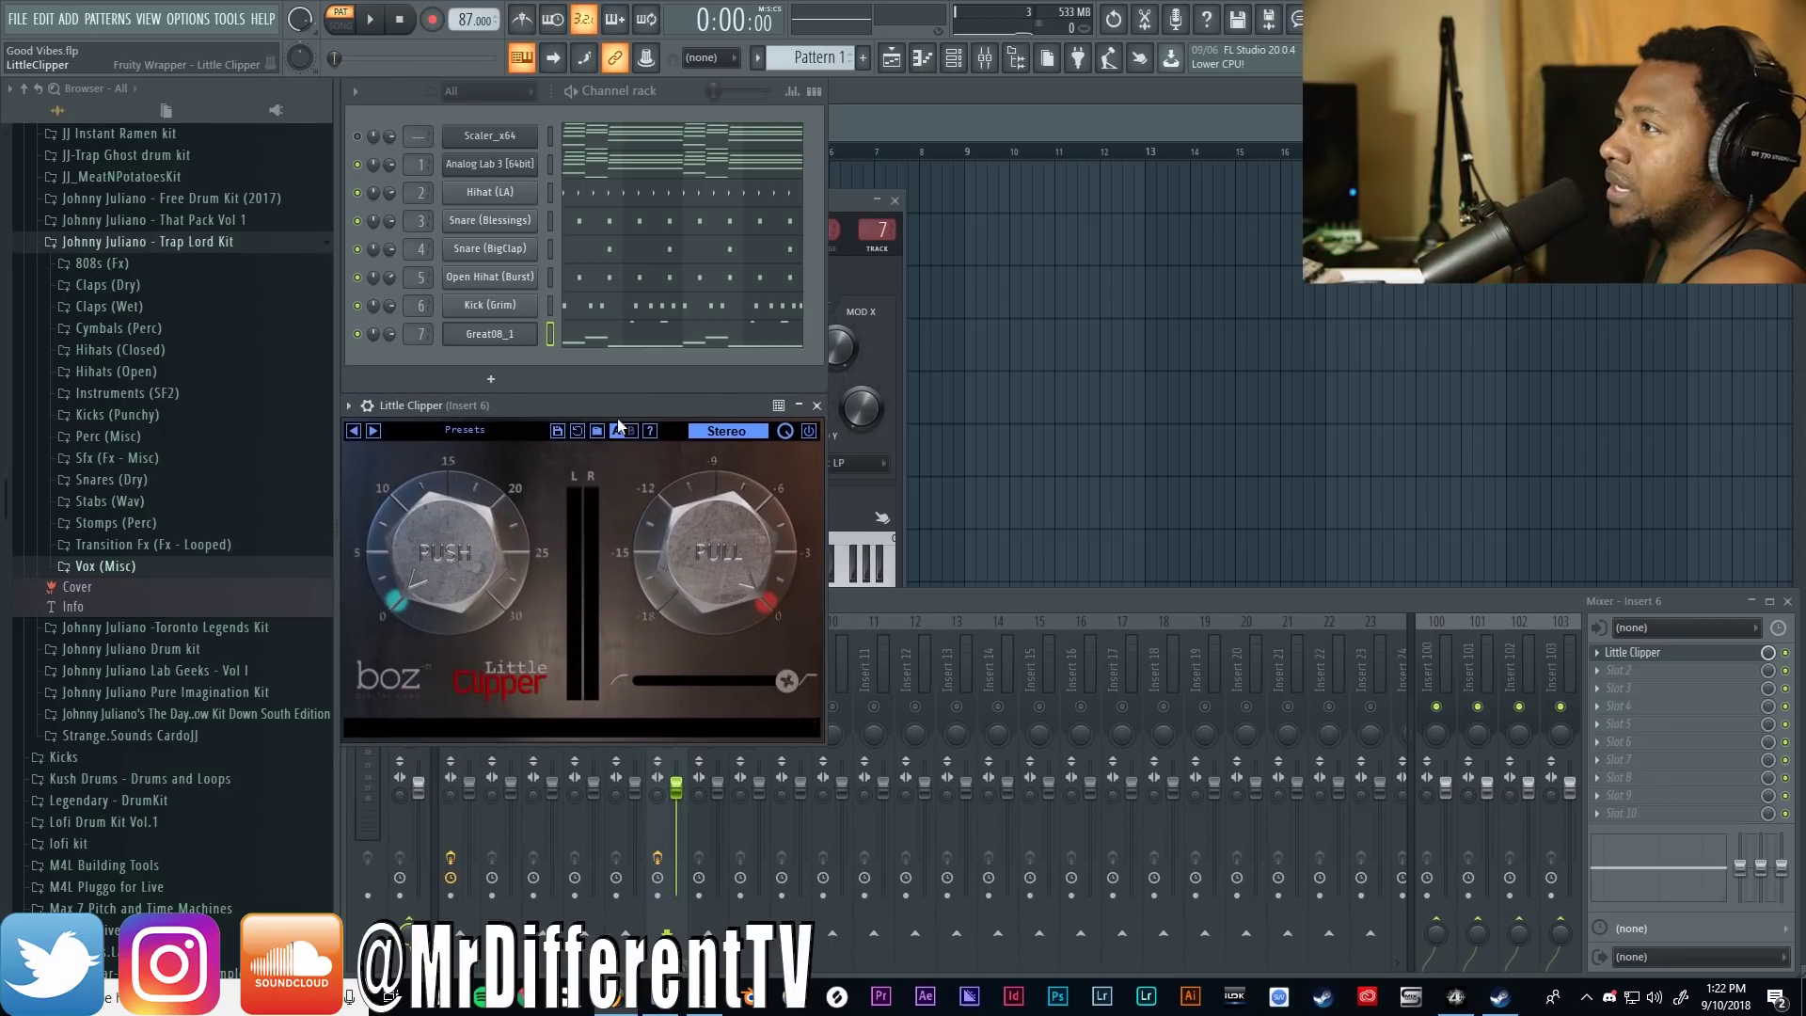
pyautogui.press('space')
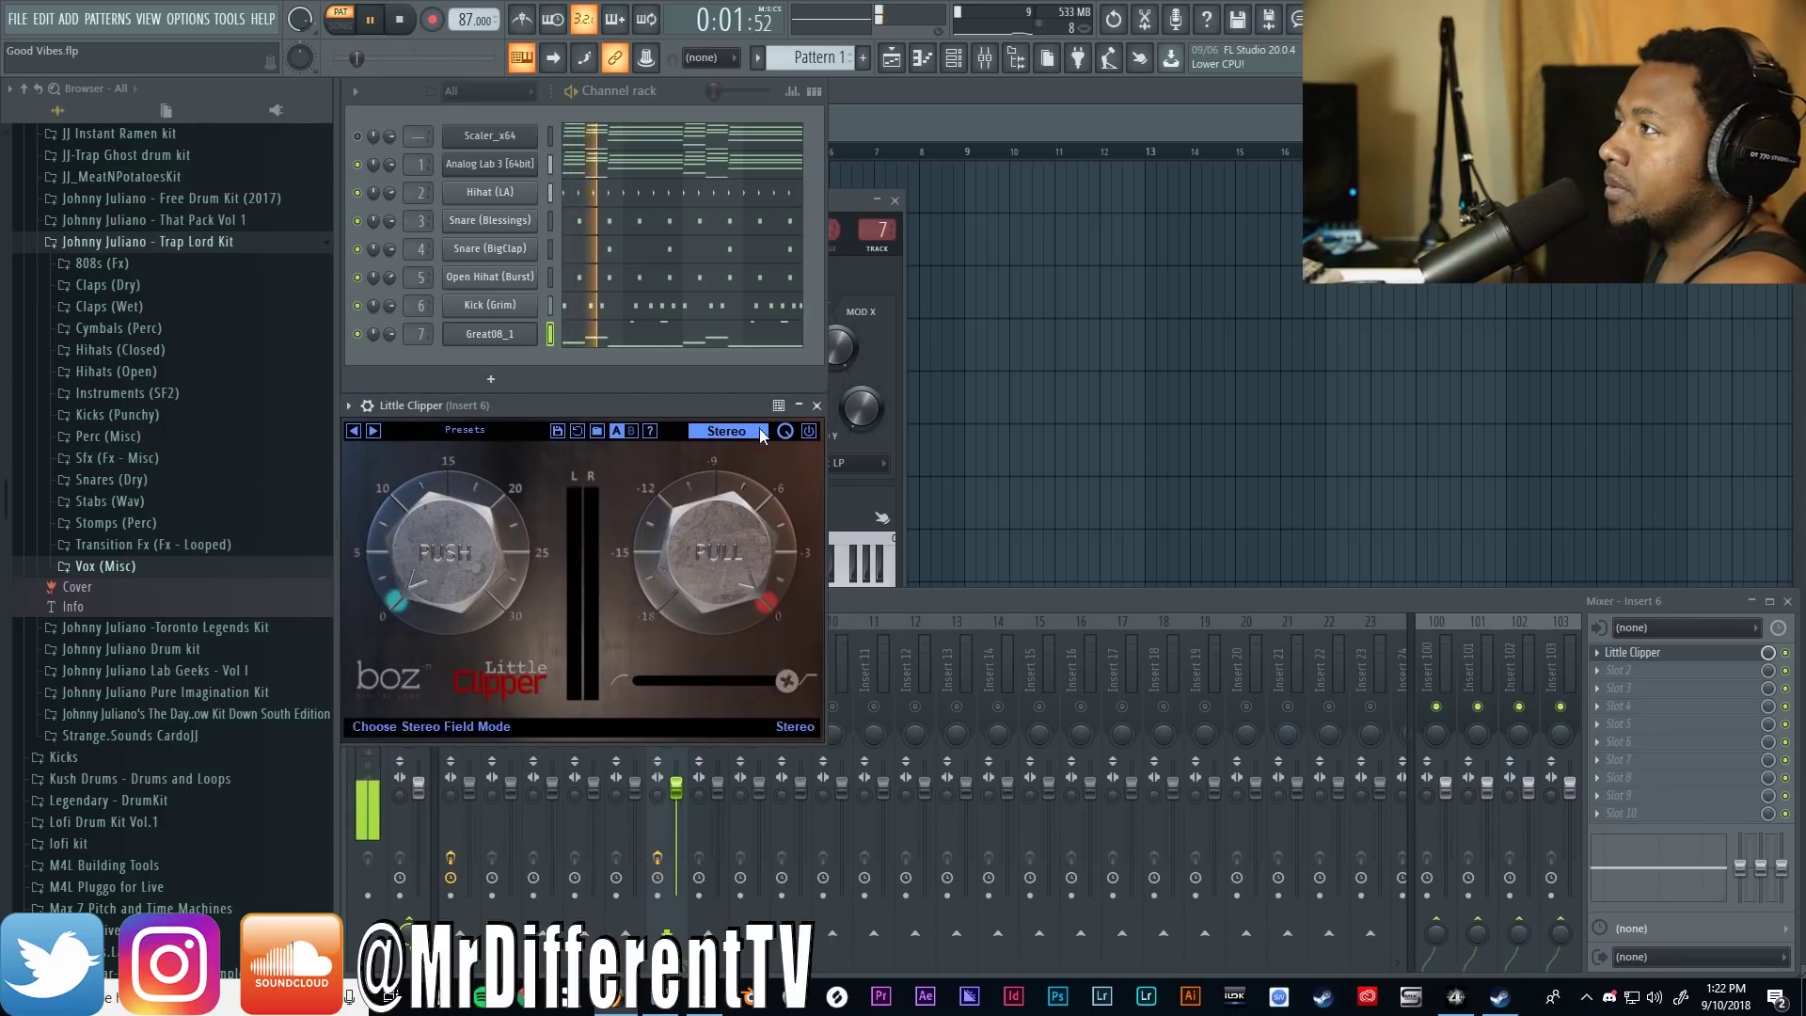
pyautogui.click(809, 432)
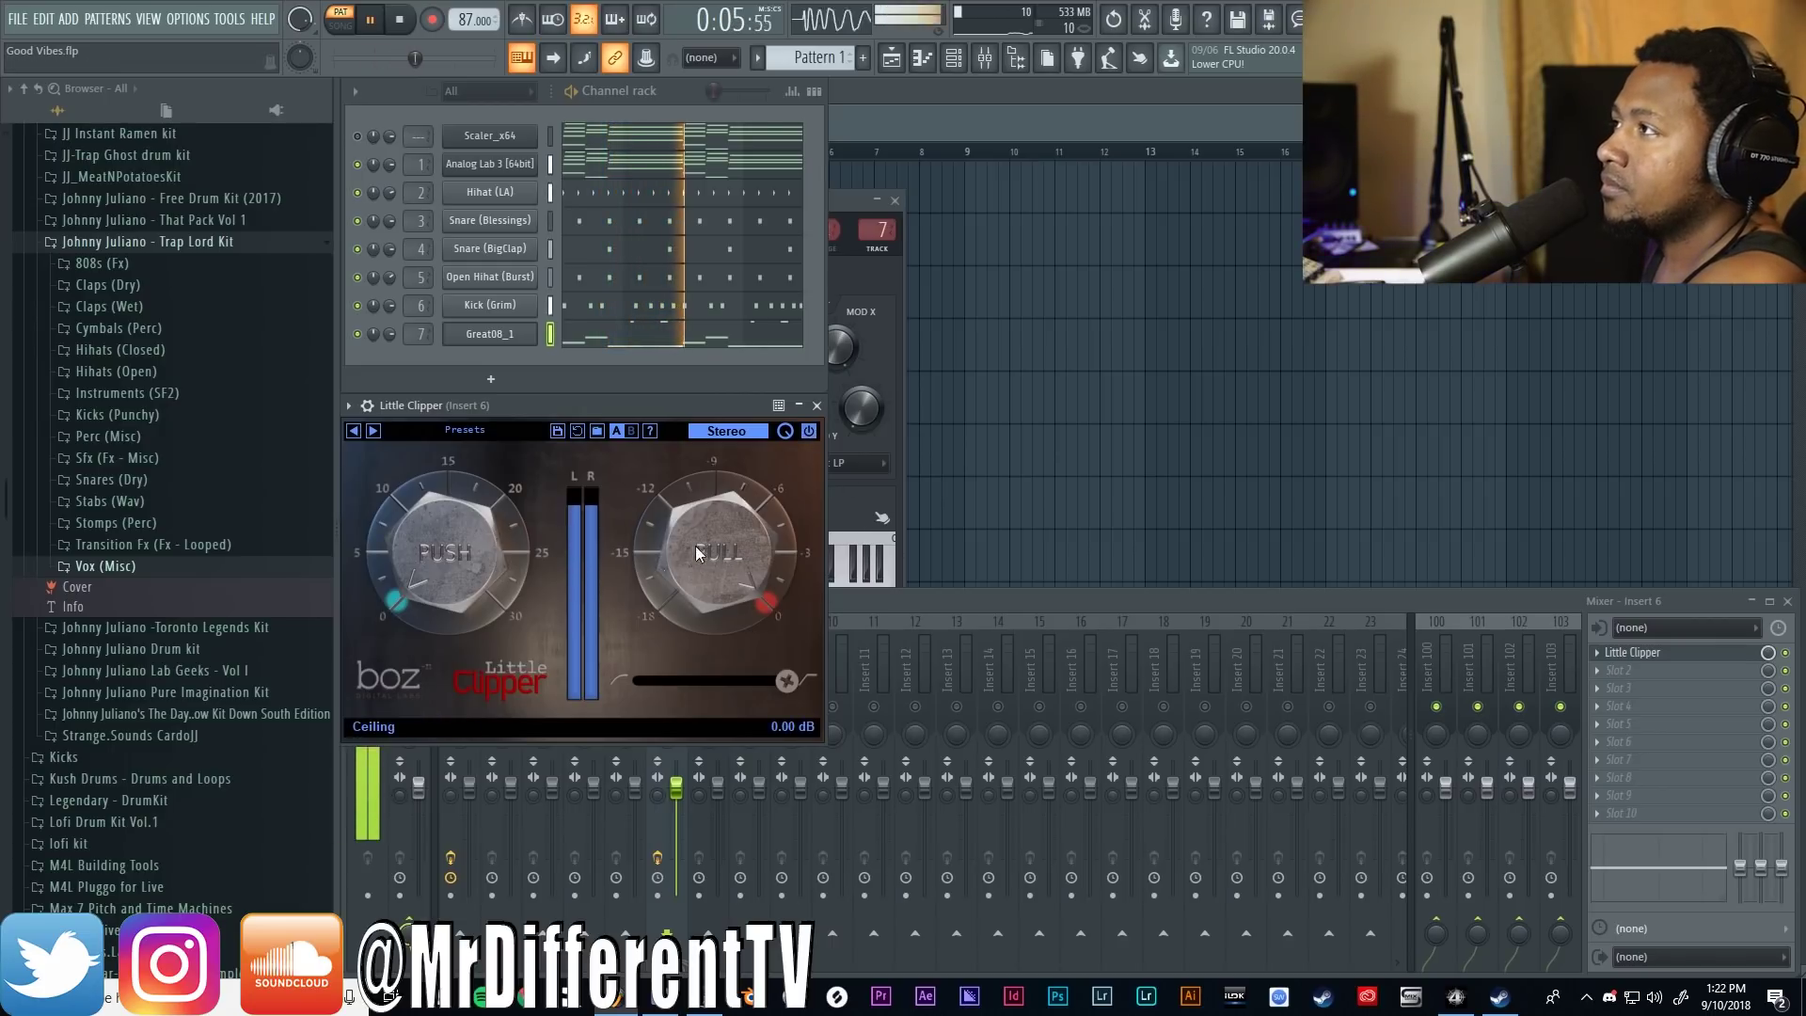
pyautogui.click(812, 437)
pyautogui.click(812, 437)
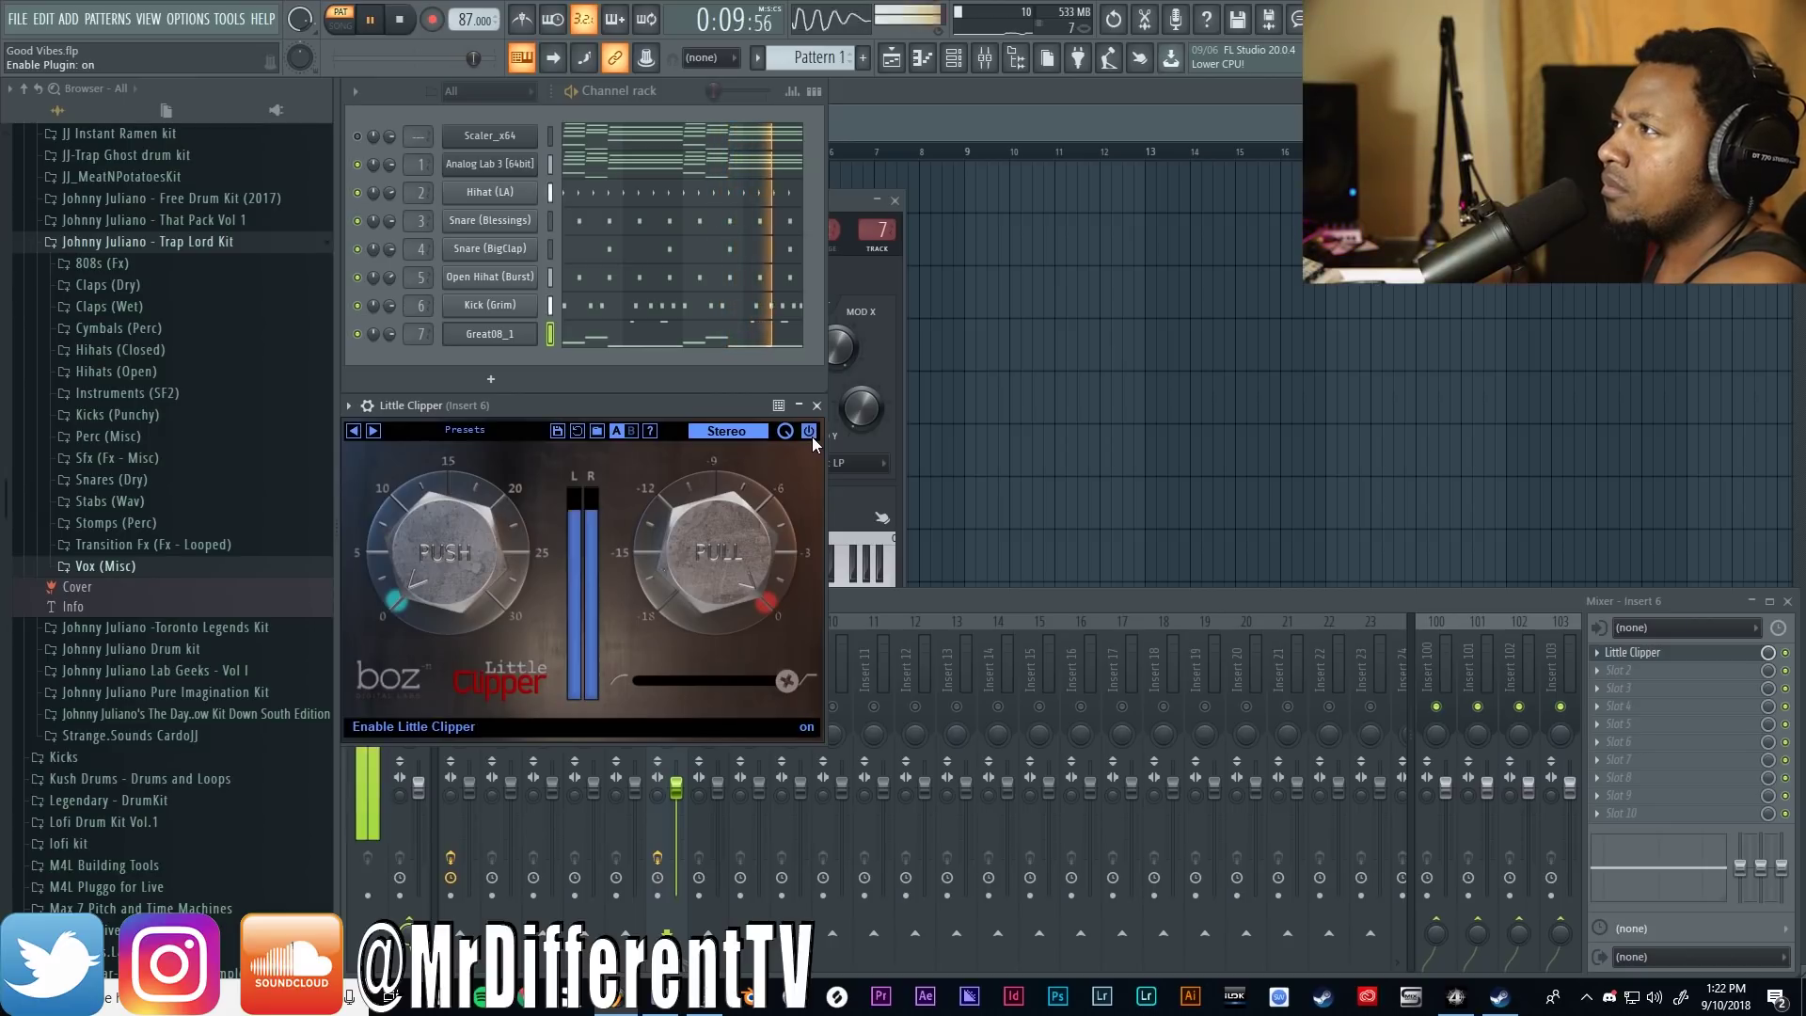
pyautogui.click(377, 20)
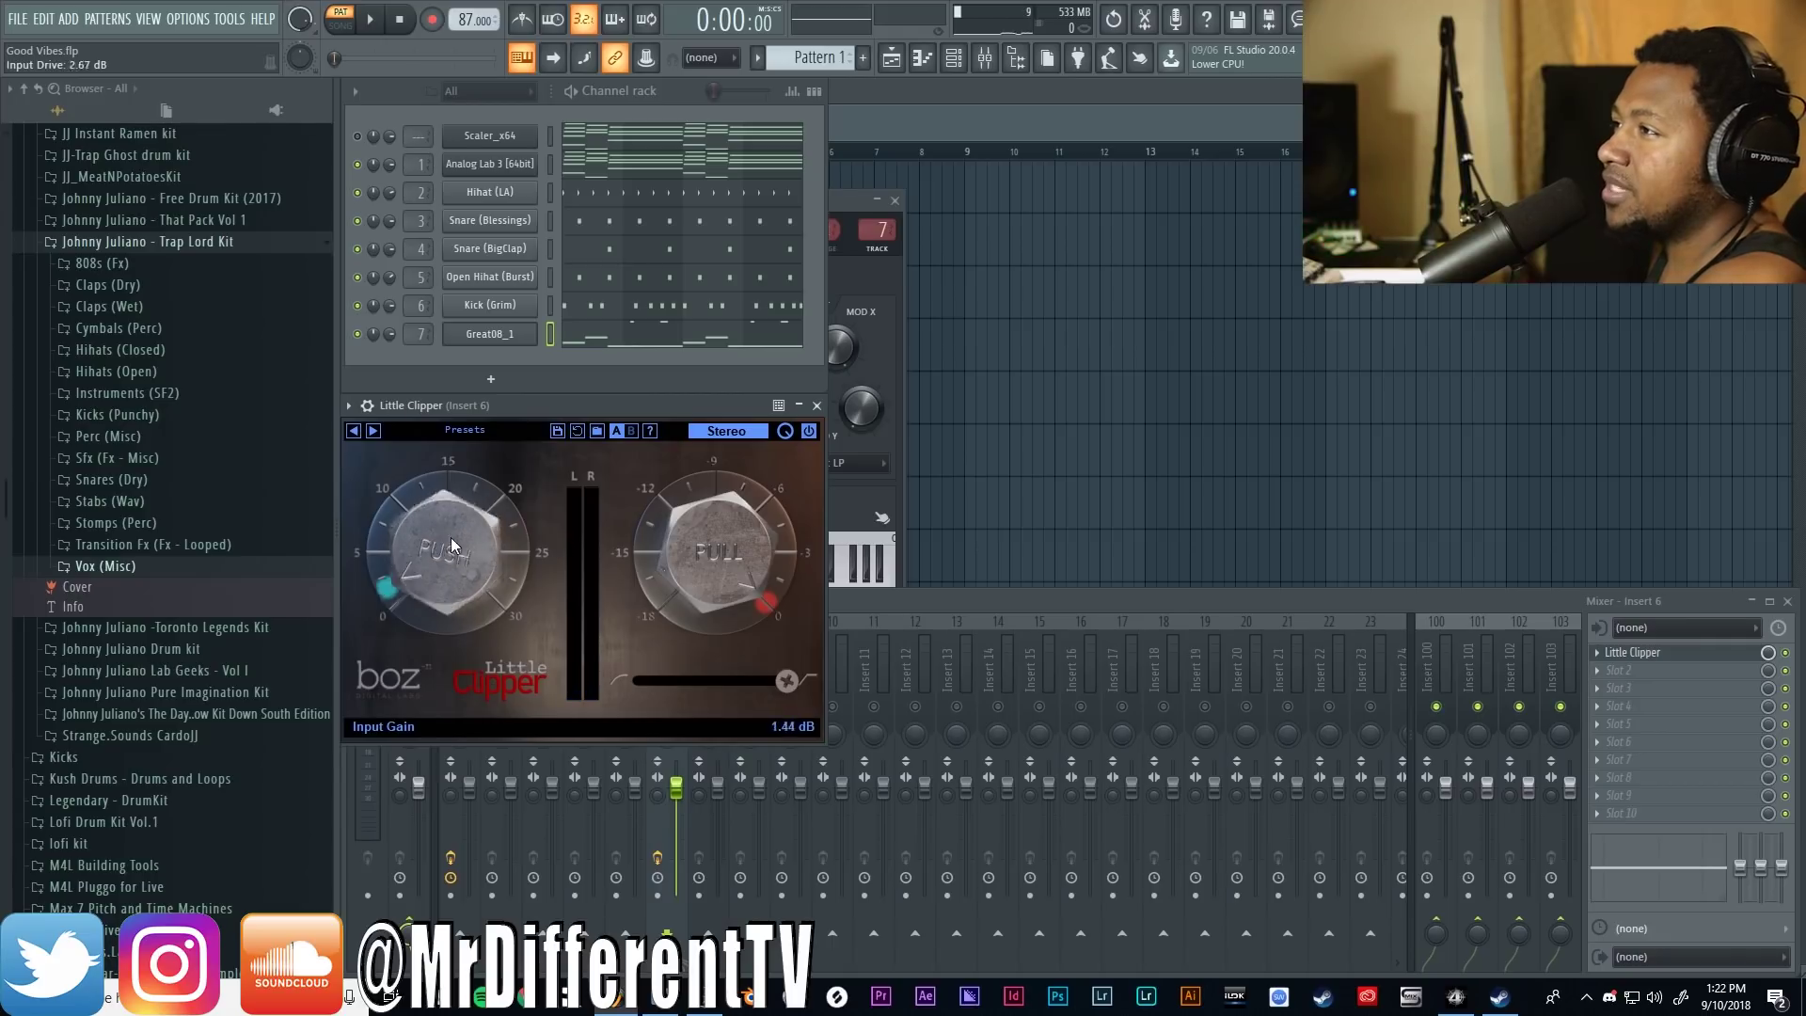
# Play the soloed track and raise Little Clipper's Push input gain to 5.22 dB before stopping playback.
pyautogui.moveTo(630, 583); pyautogui.dragTo(691, 461)
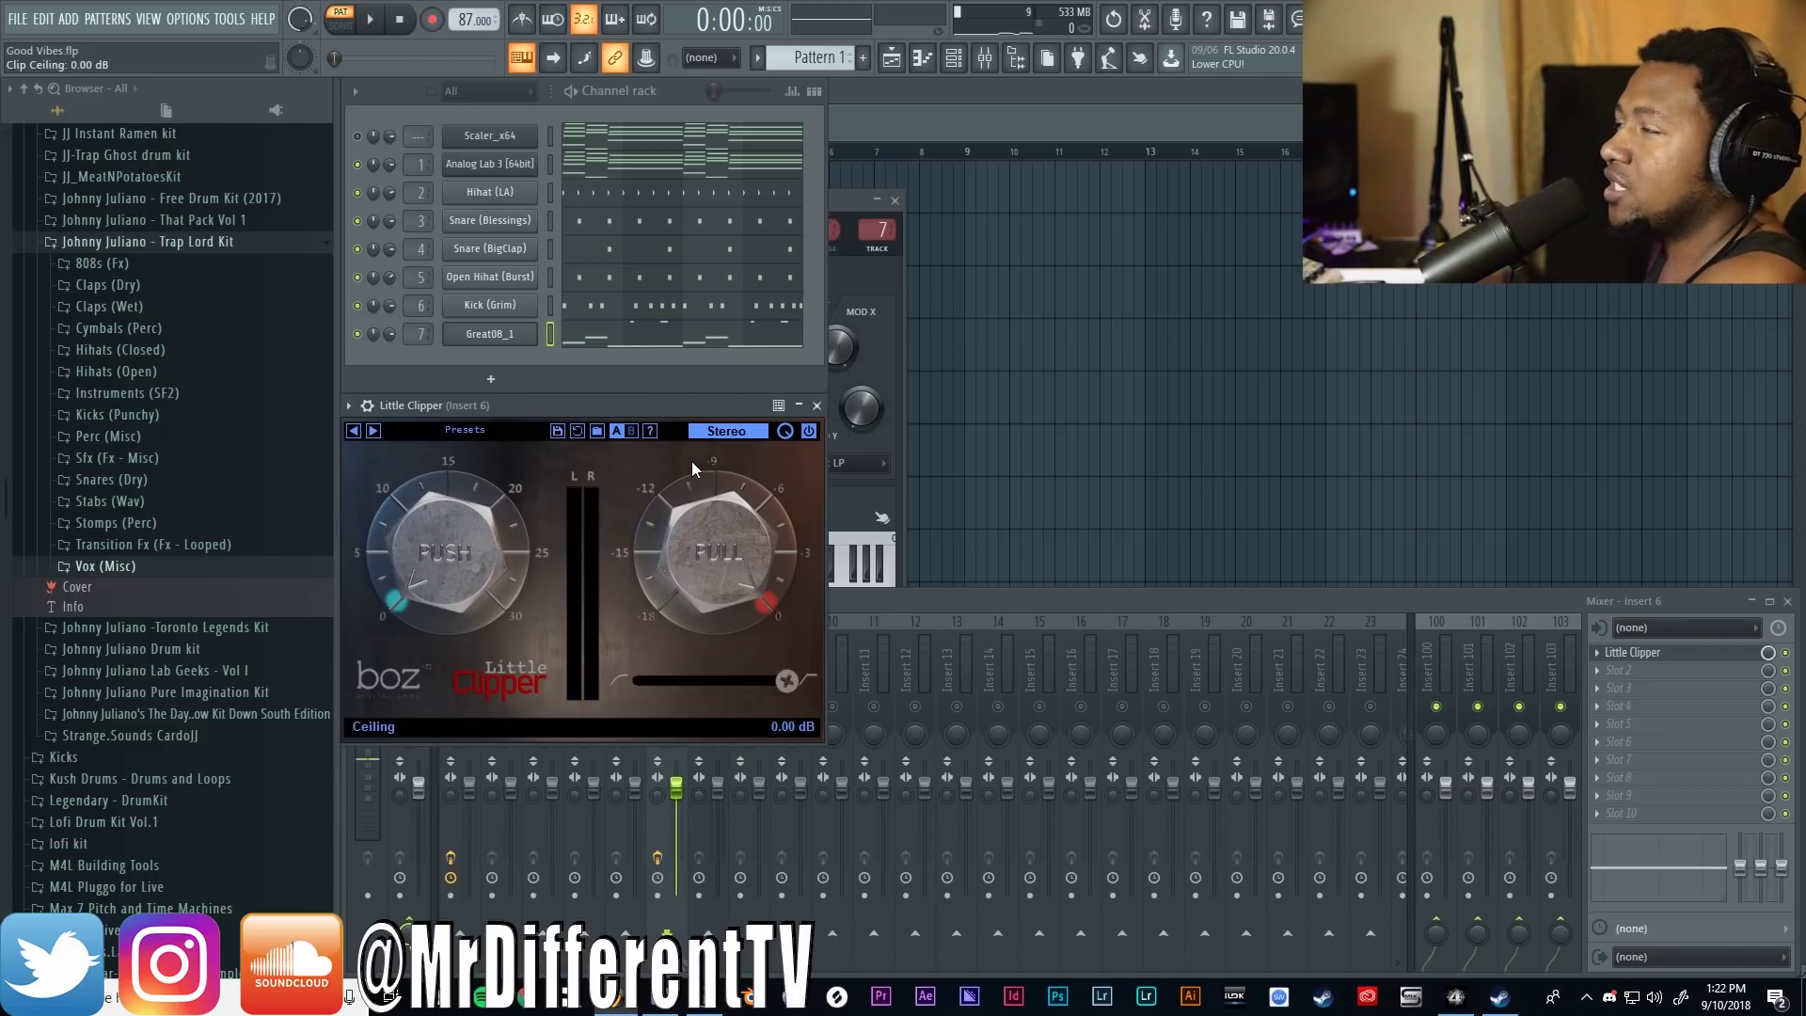
pyautogui.click(374, 23)
pyautogui.moveTo(470, 558); pyautogui.dragTo(464, 493)
pyautogui.moveTo(456, 585); pyautogui.dragTo(394, 535)
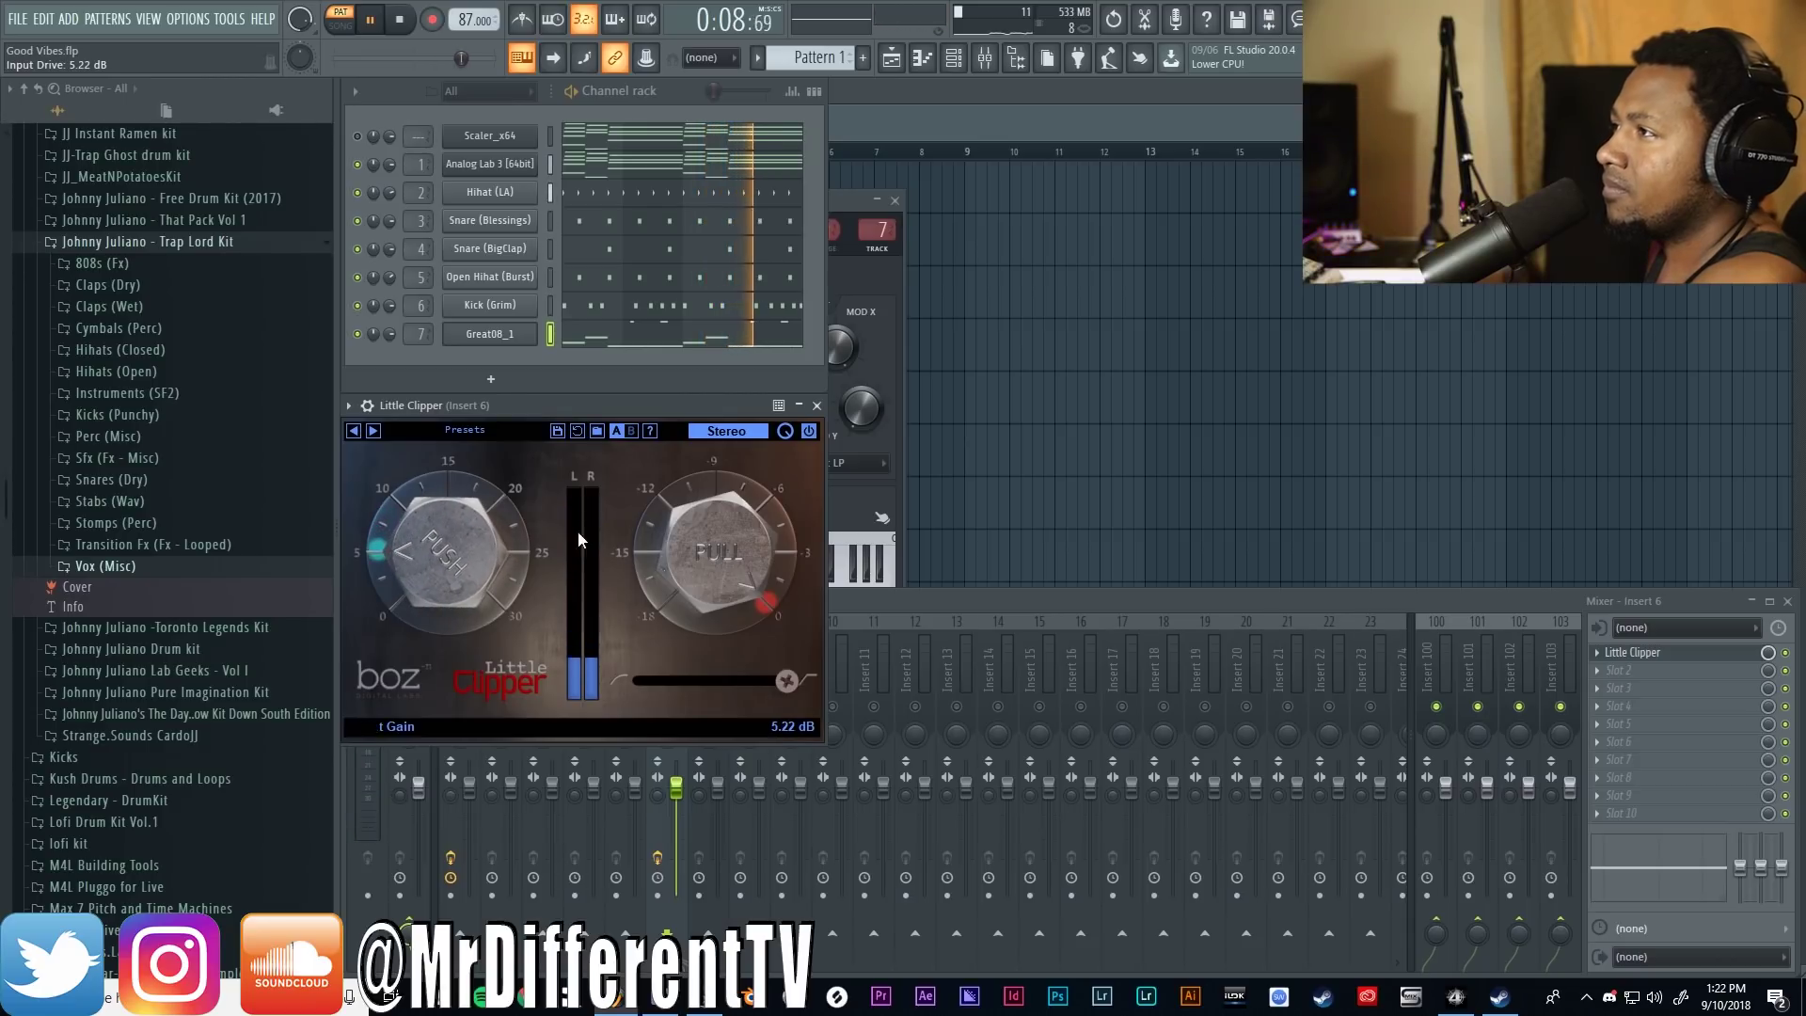
pyautogui.click(402, 21)
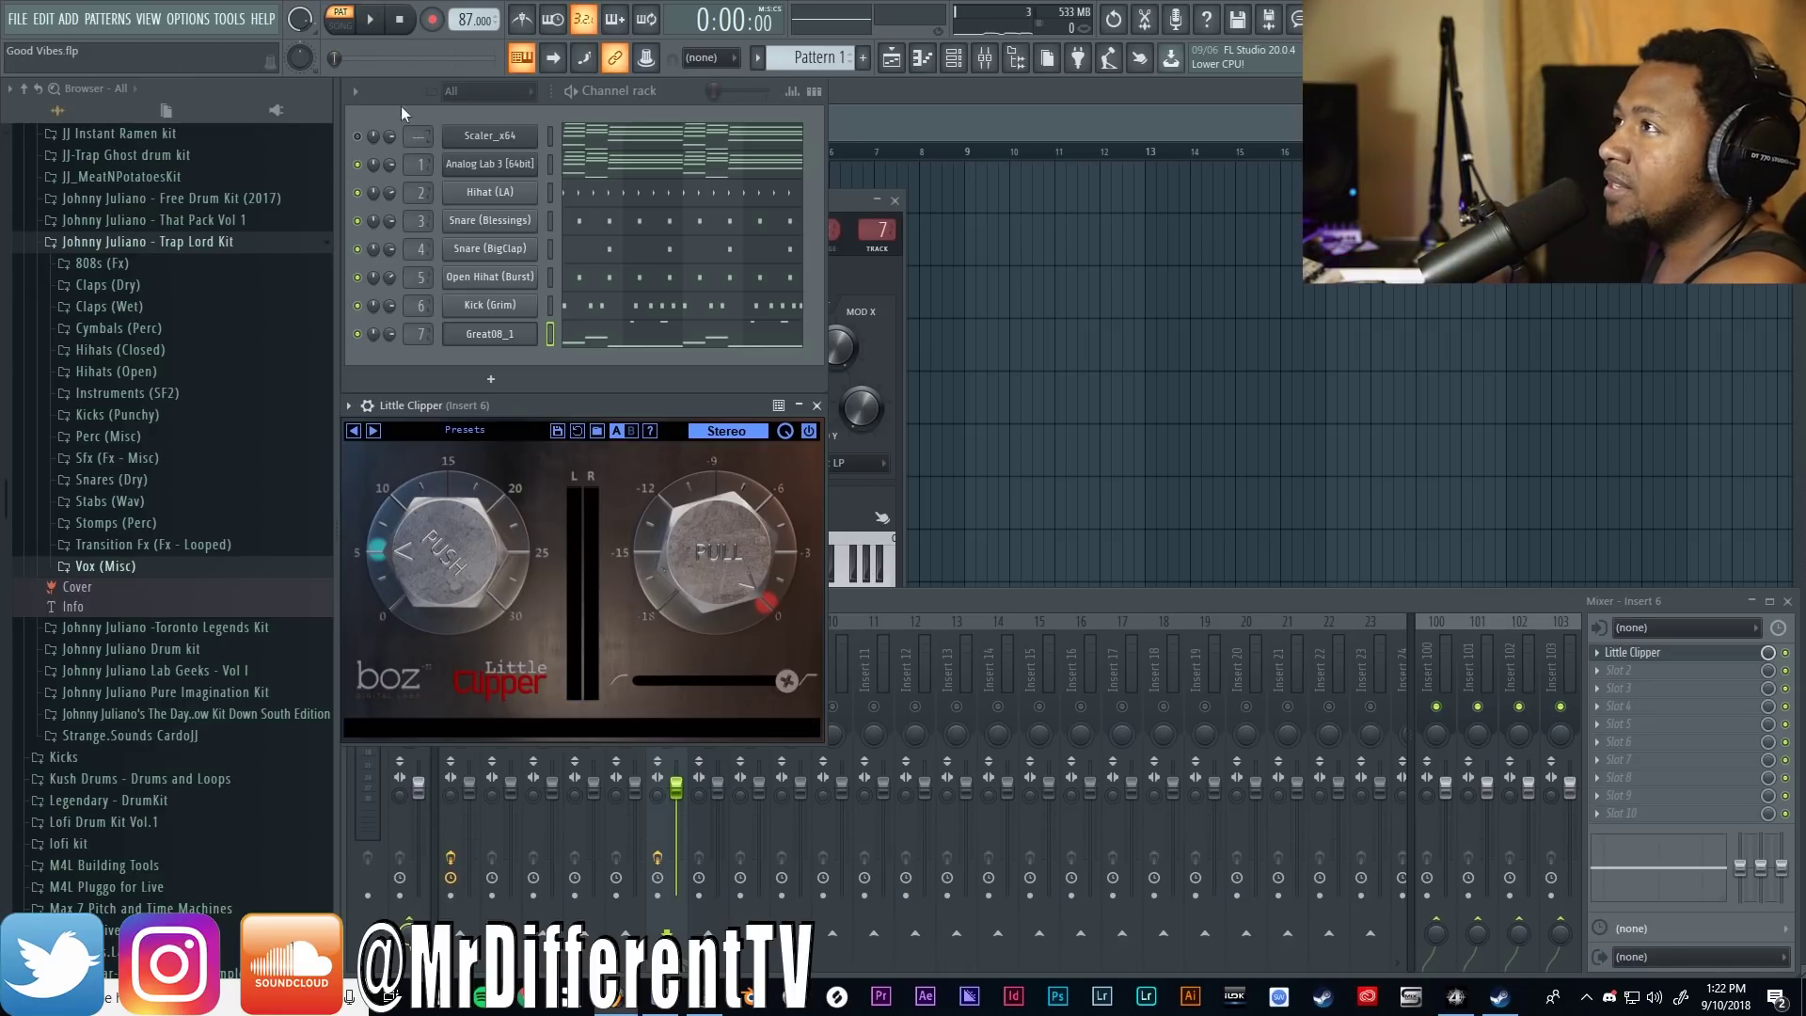
# Play the soloed track and lower Little Clipper's Pull ceiling to -6.10 dB before stopping playback.
pyautogui.click(373, 22)
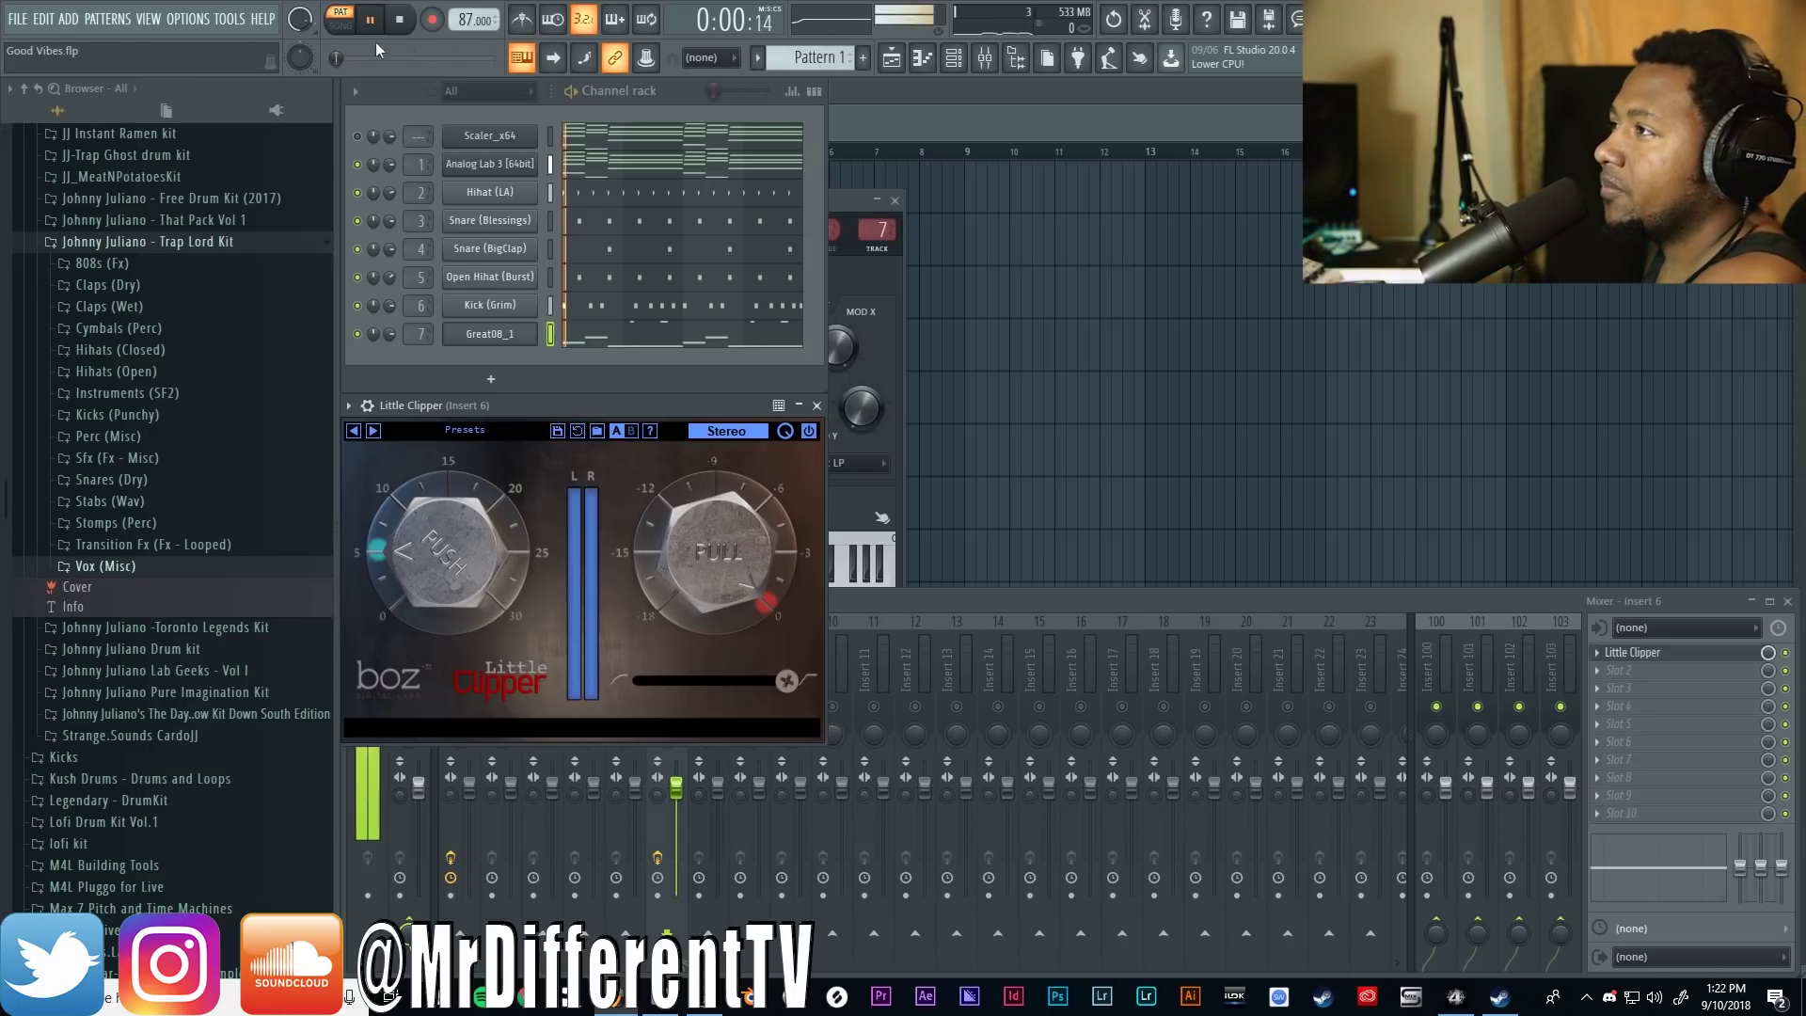
pyautogui.moveTo(711, 532); pyautogui.dragTo(673, 637)
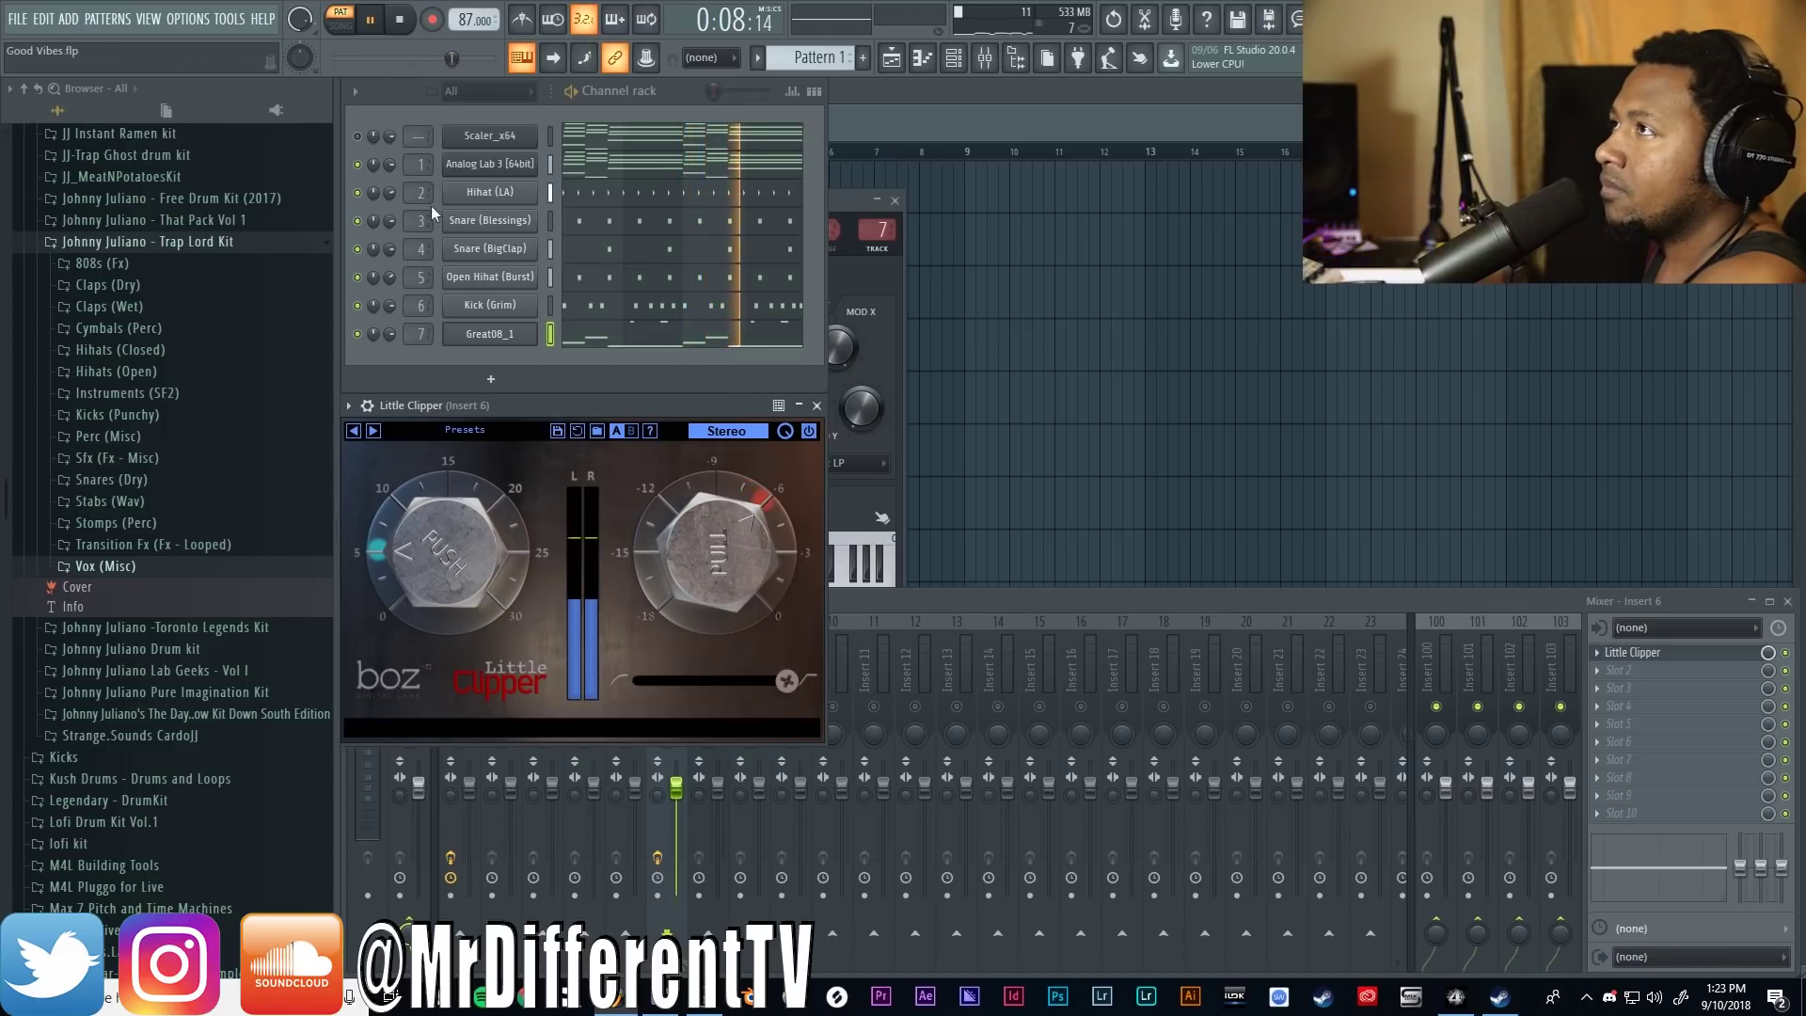
pyautogui.press('space')
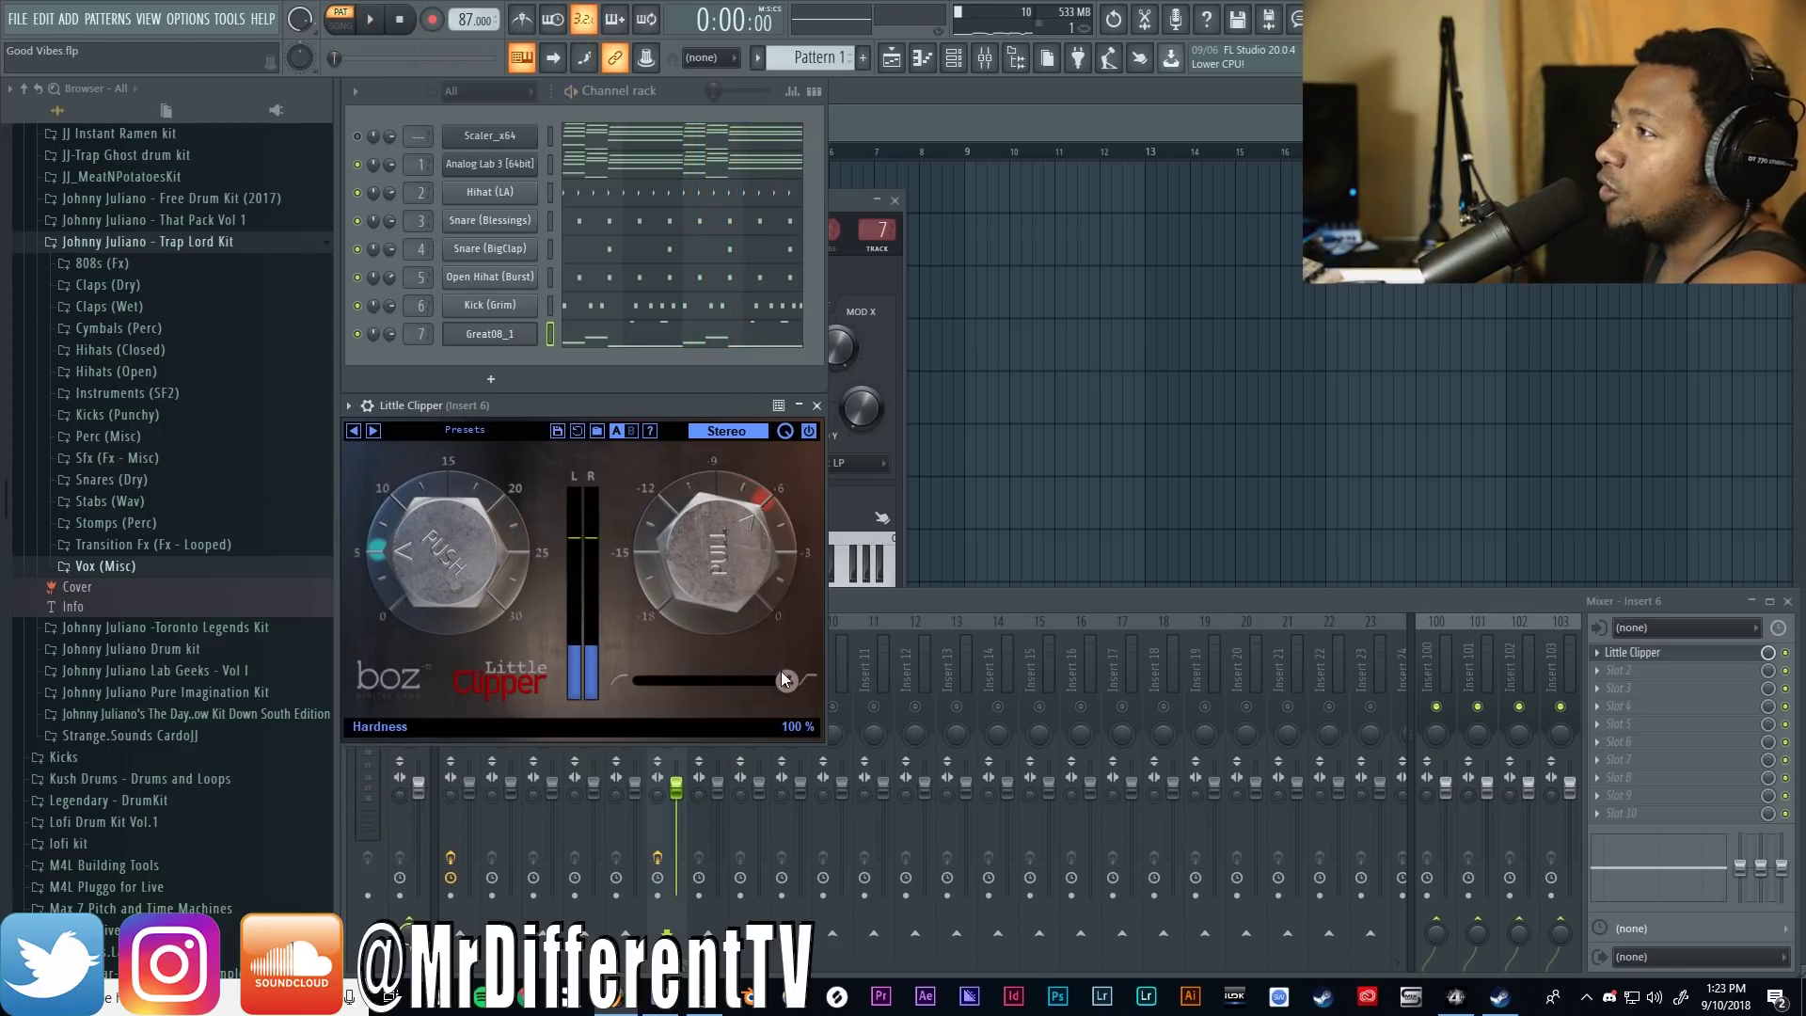
# Play the soloed track and tune Little Clipper to a ceiling of -3.21 dB, input gain of 7.78 dB and Hardness of 39 %.
pyautogui.moveTo(783, 678); pyautogui.dragTo(773, 687)
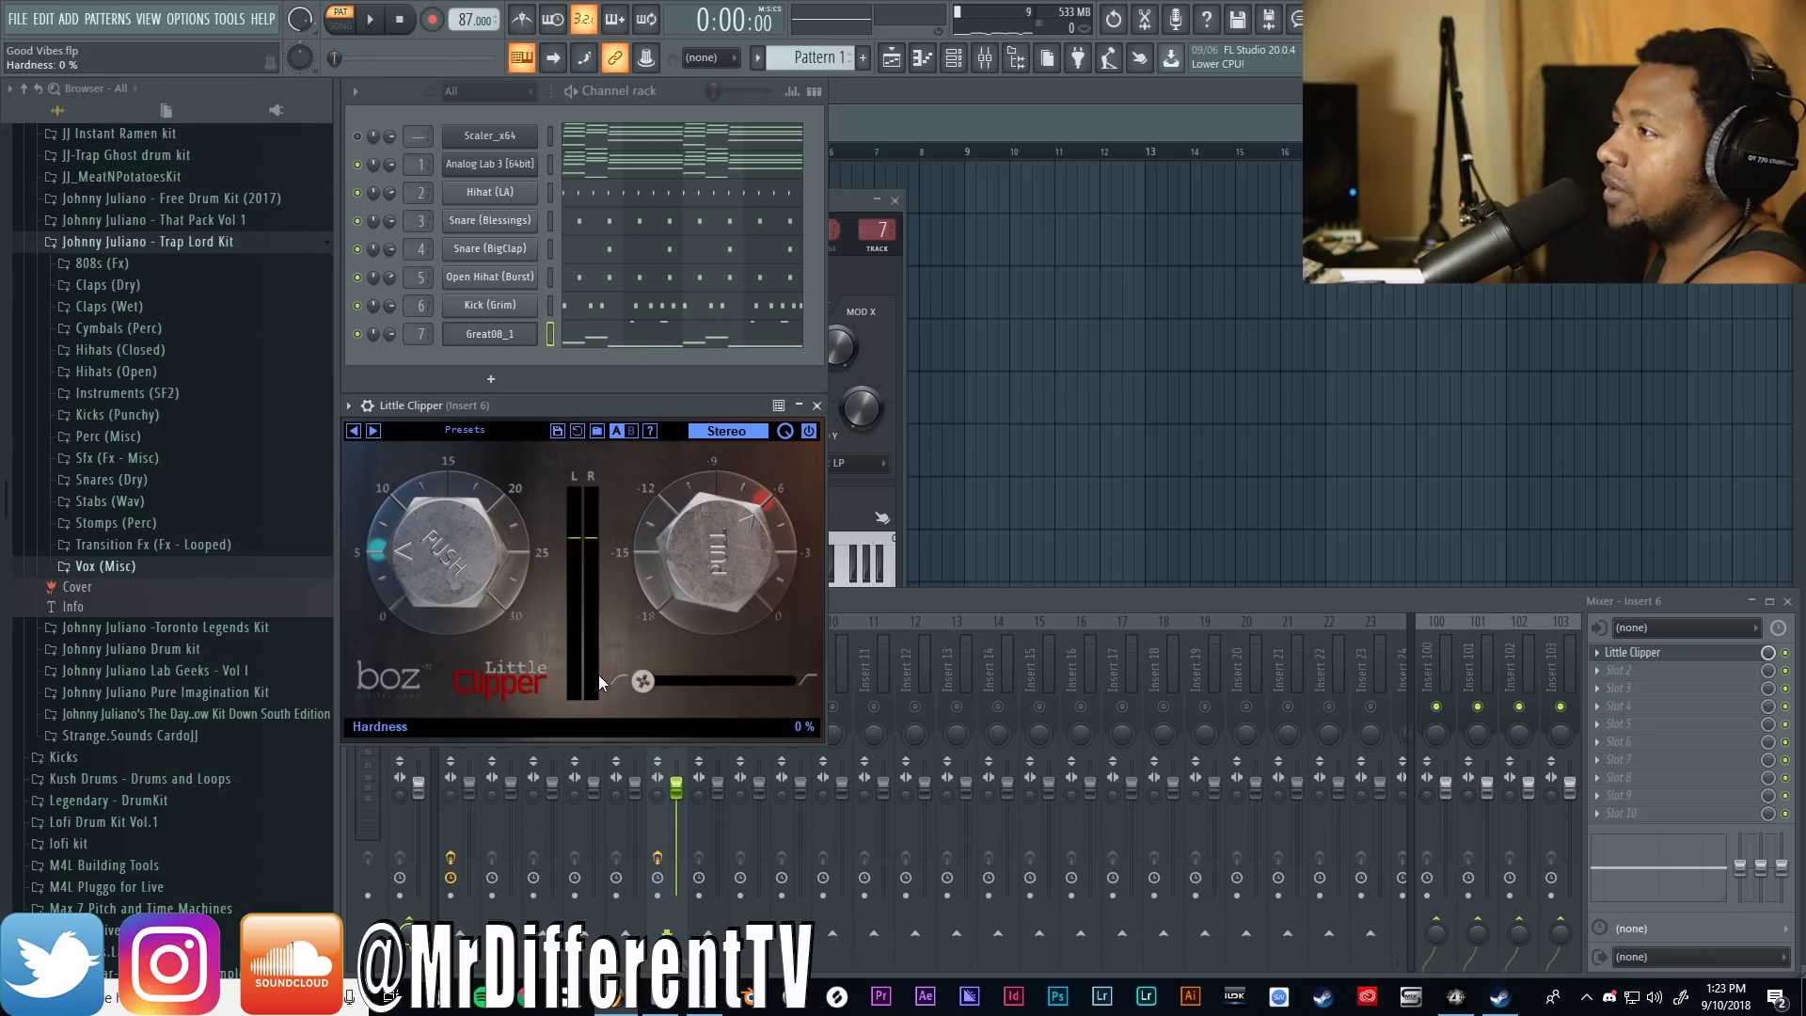
pyautogui.click(374, 21)
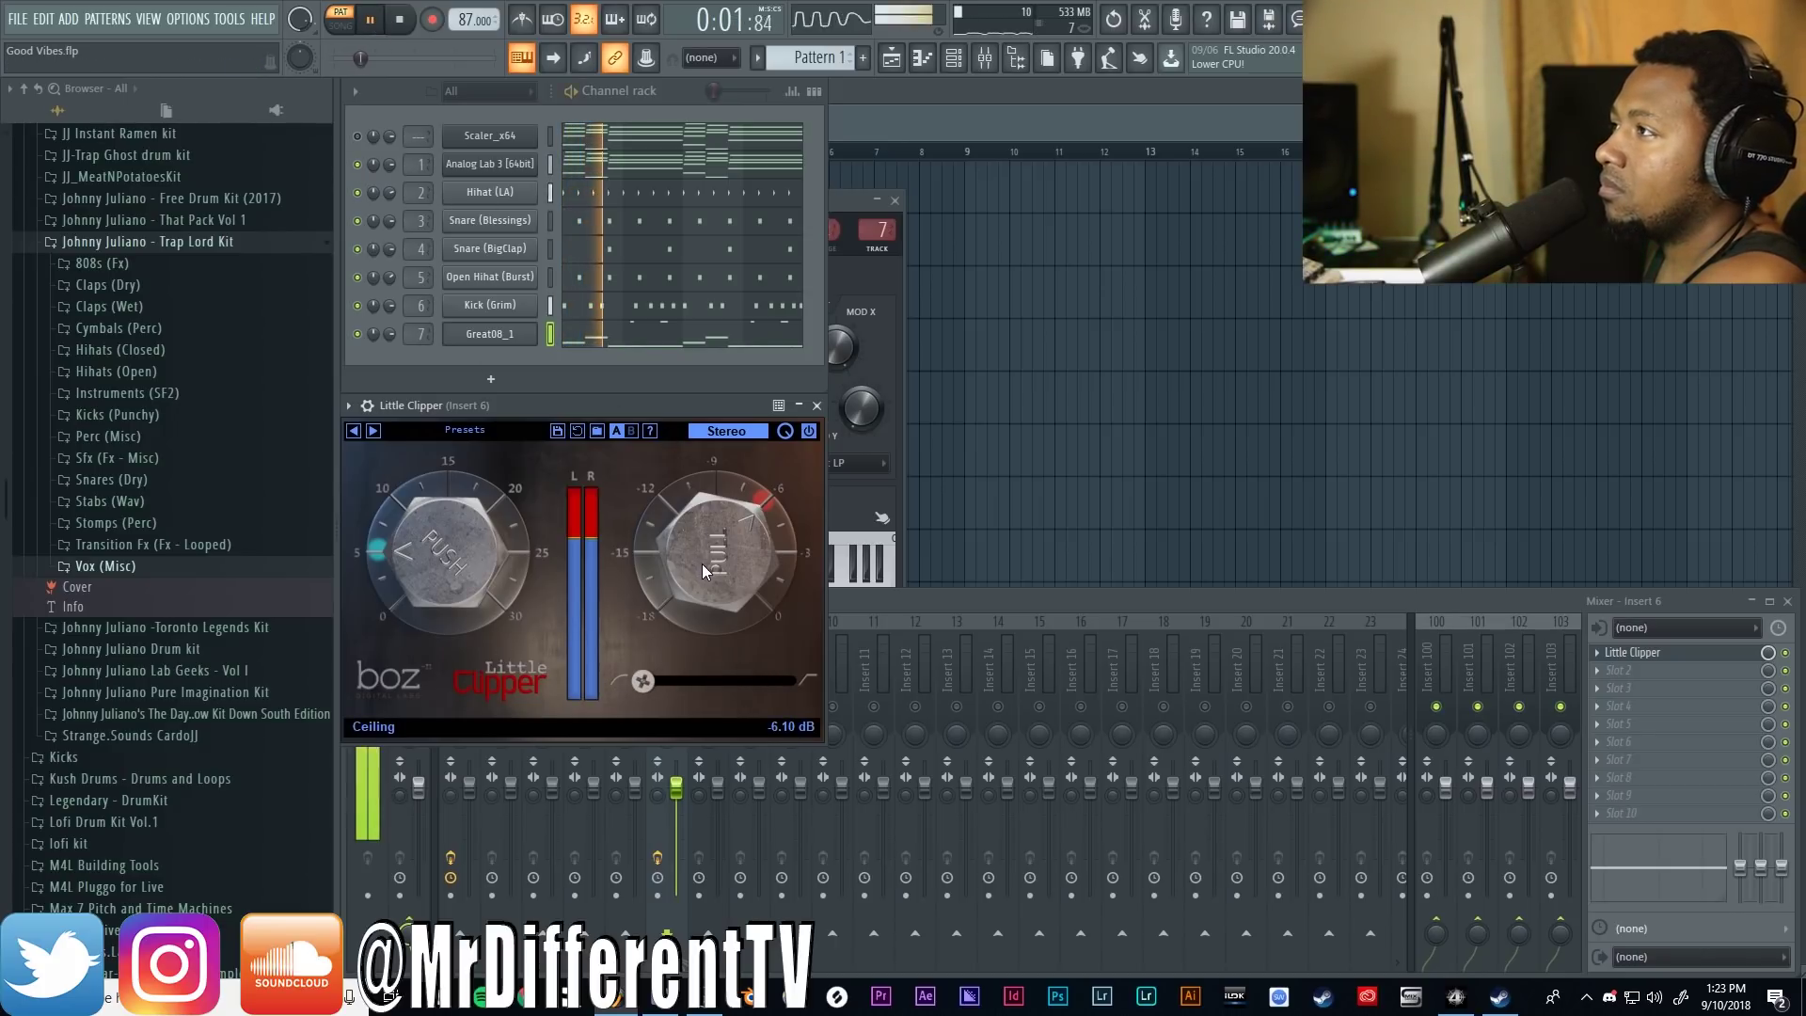
pyautogui.moveTo(704, 565); pyautogui.dragTo(637, 501)
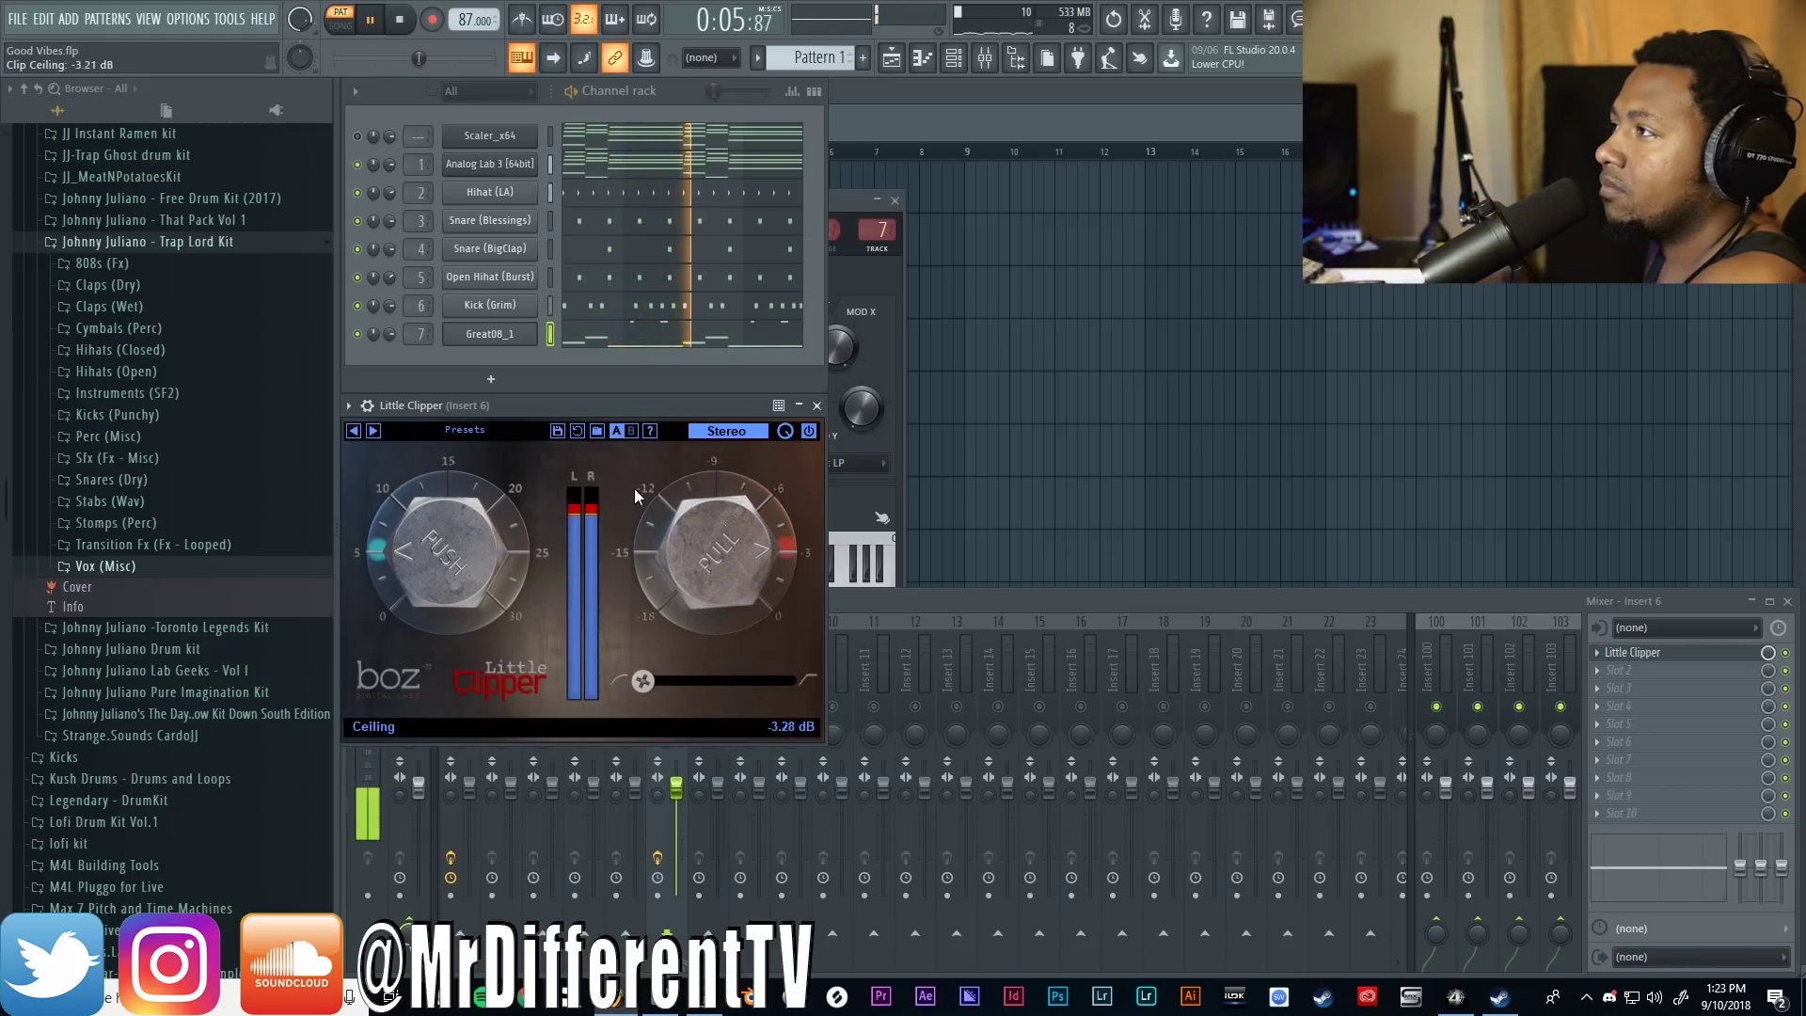
pyautogui.scroll(5, 419, 491)
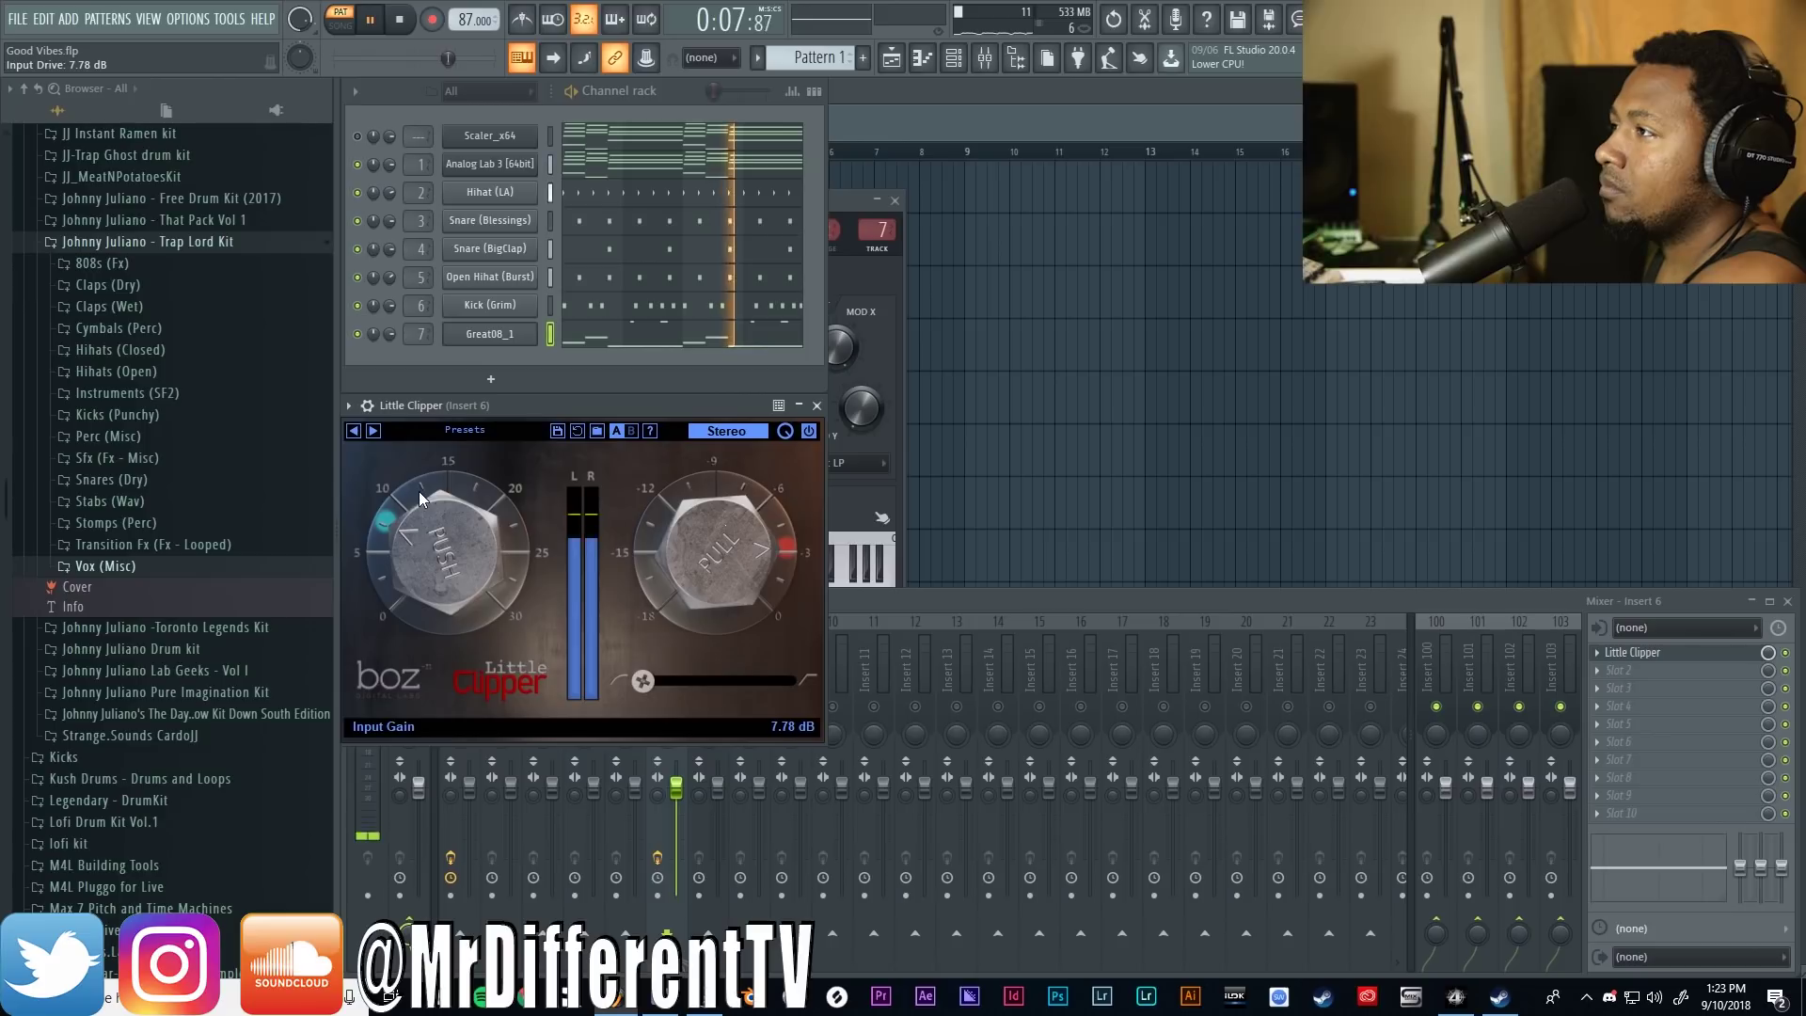
pyautogui.moveTo(642, 682); pyautogui.dragTo(696, 683)
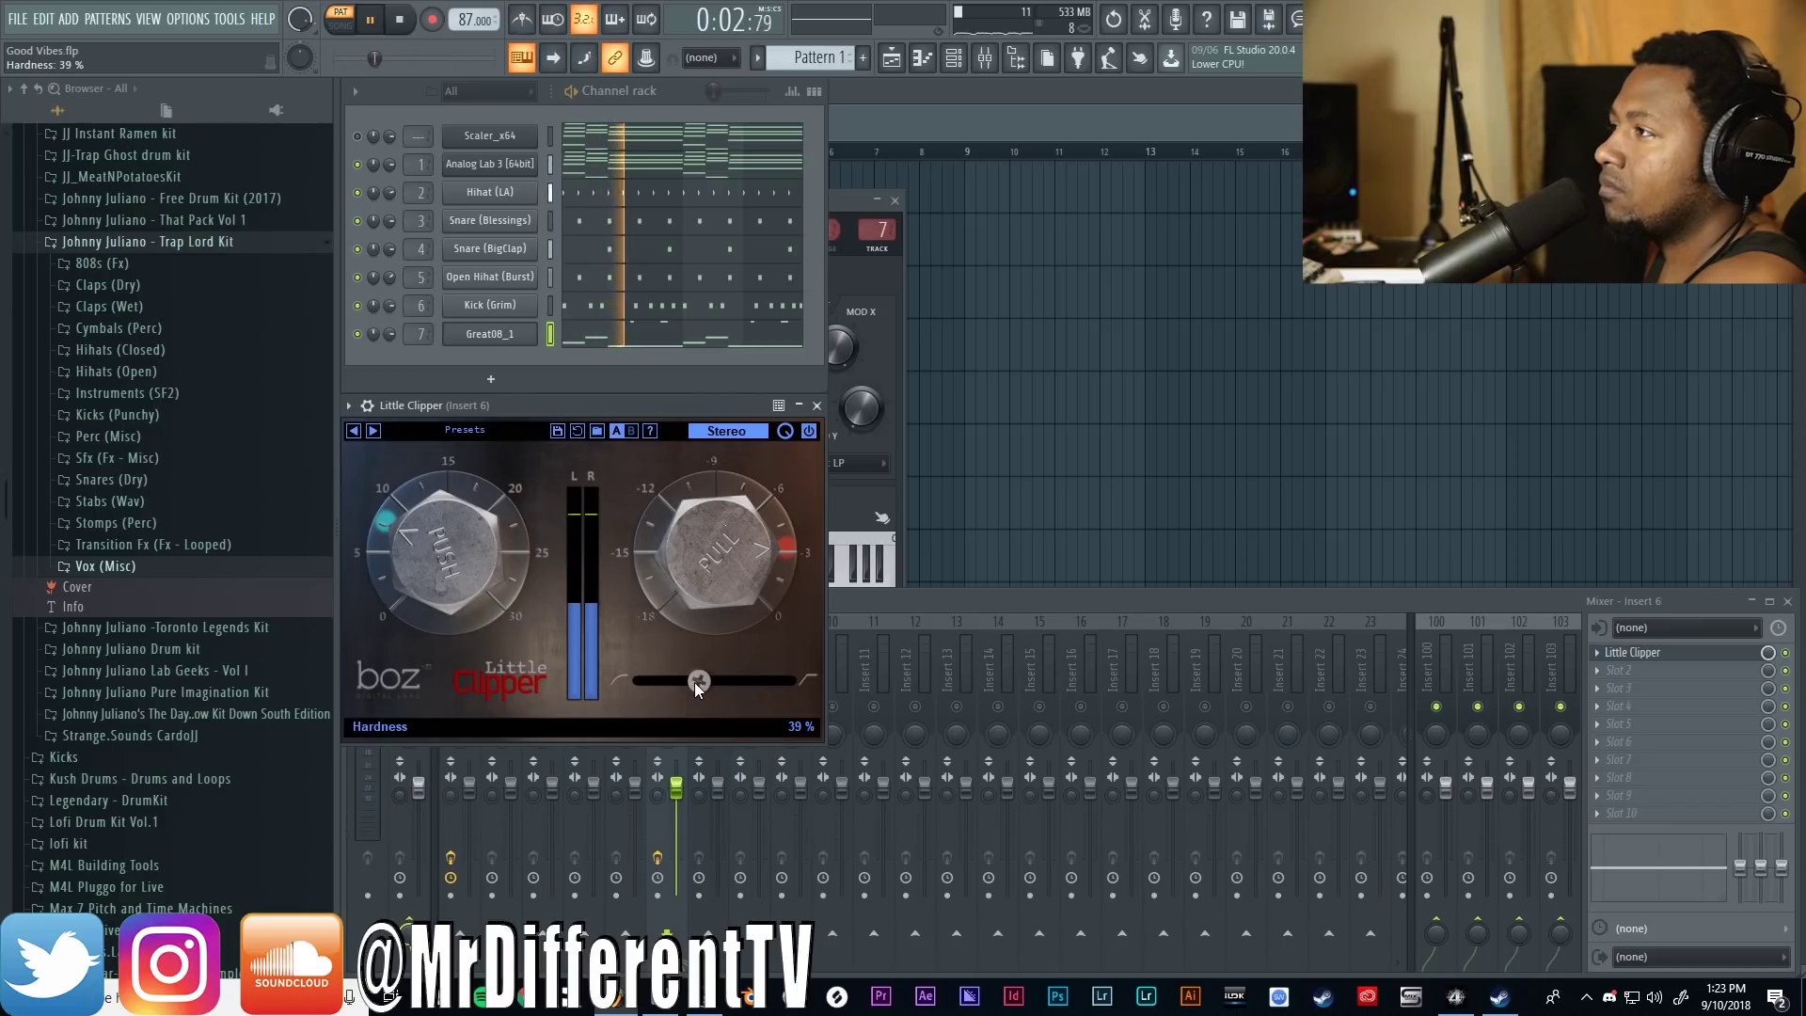
# Set Little Clipper's stereo field mode to Mid and switch the plugin off during playback for comparison.
pyautogui.click(758, 434)
pyautogui.click(757, 496)
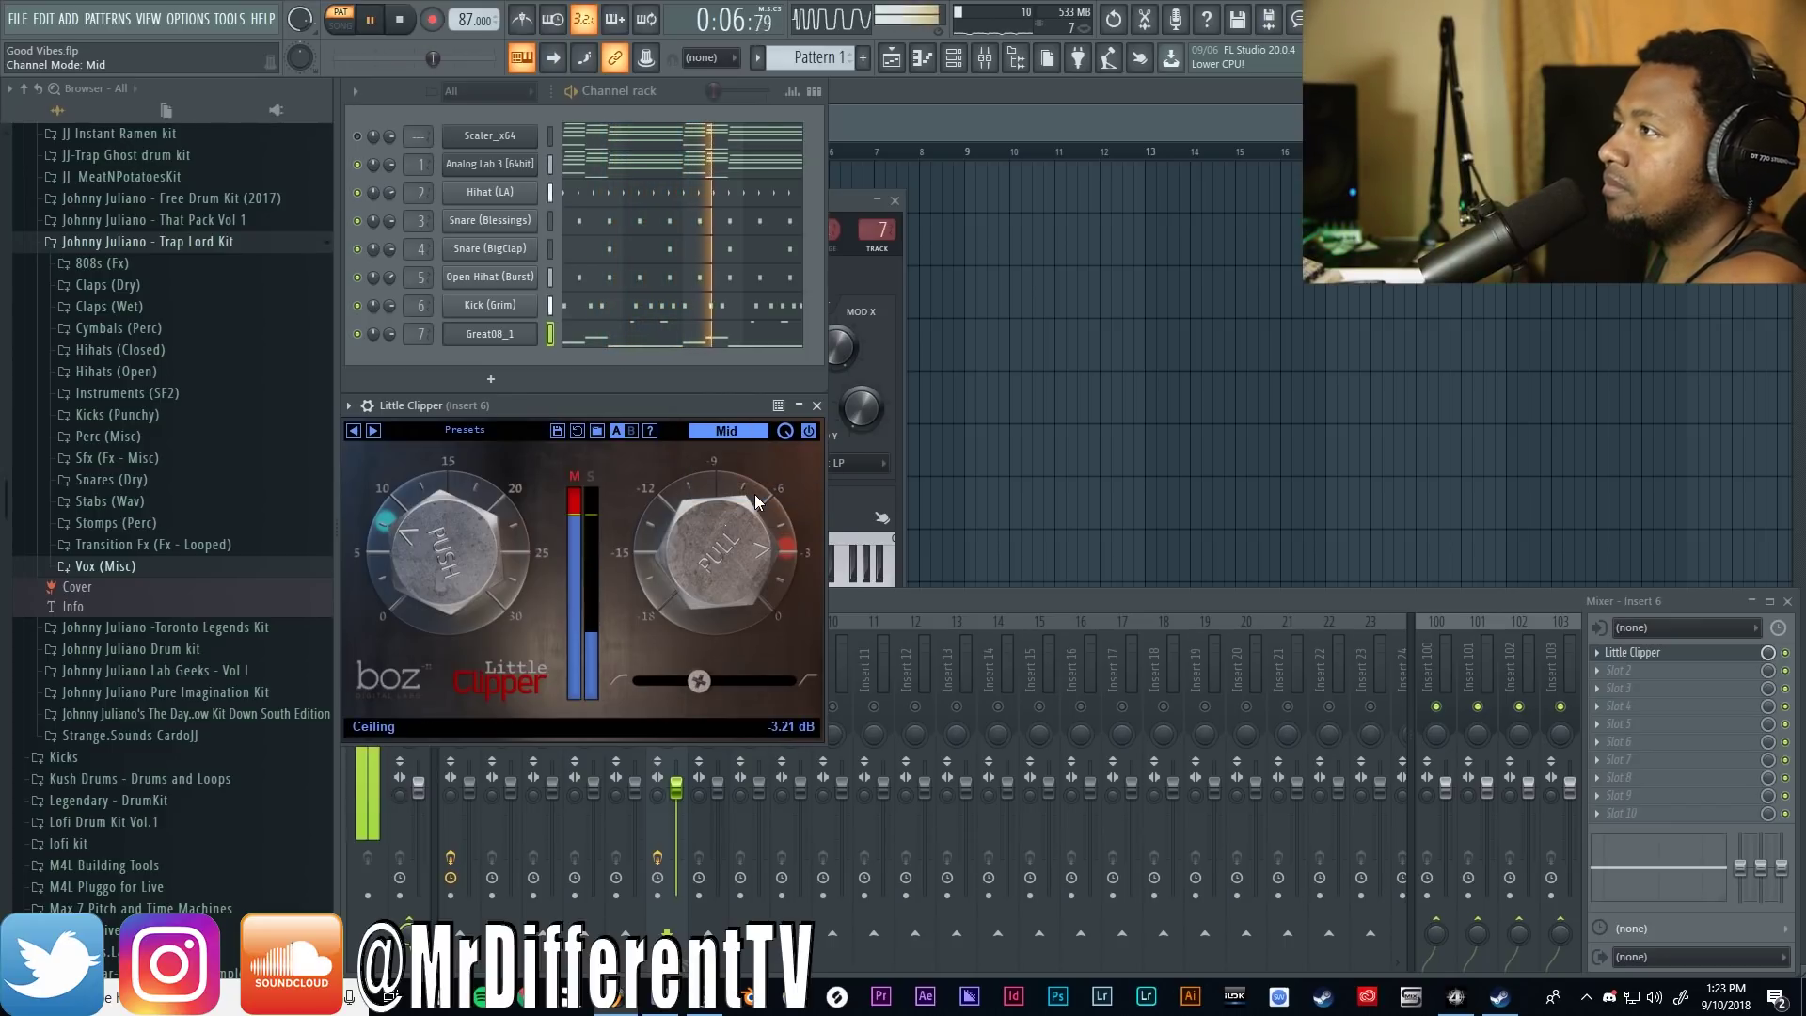
pyautogui.click(808, 433)
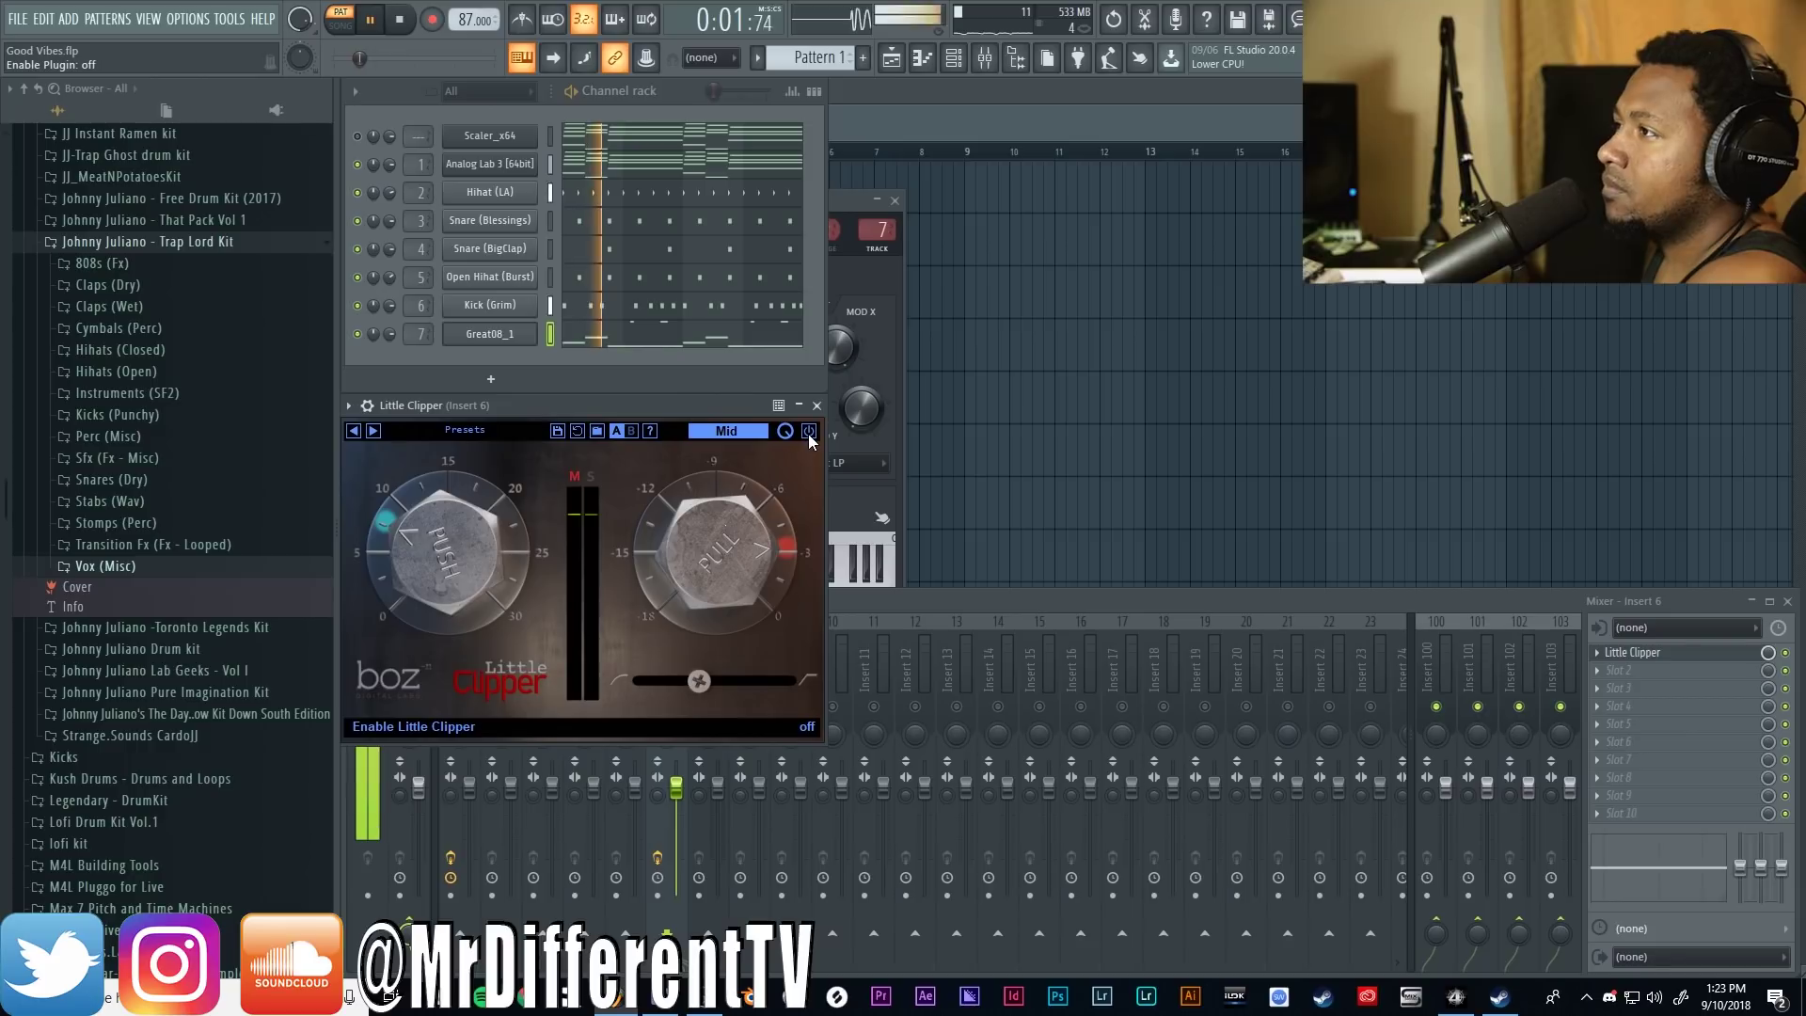
# Switch Little Clipper on Insert 6 back on during playback, then stop the pattern.
pyautogui.click(810, 433)
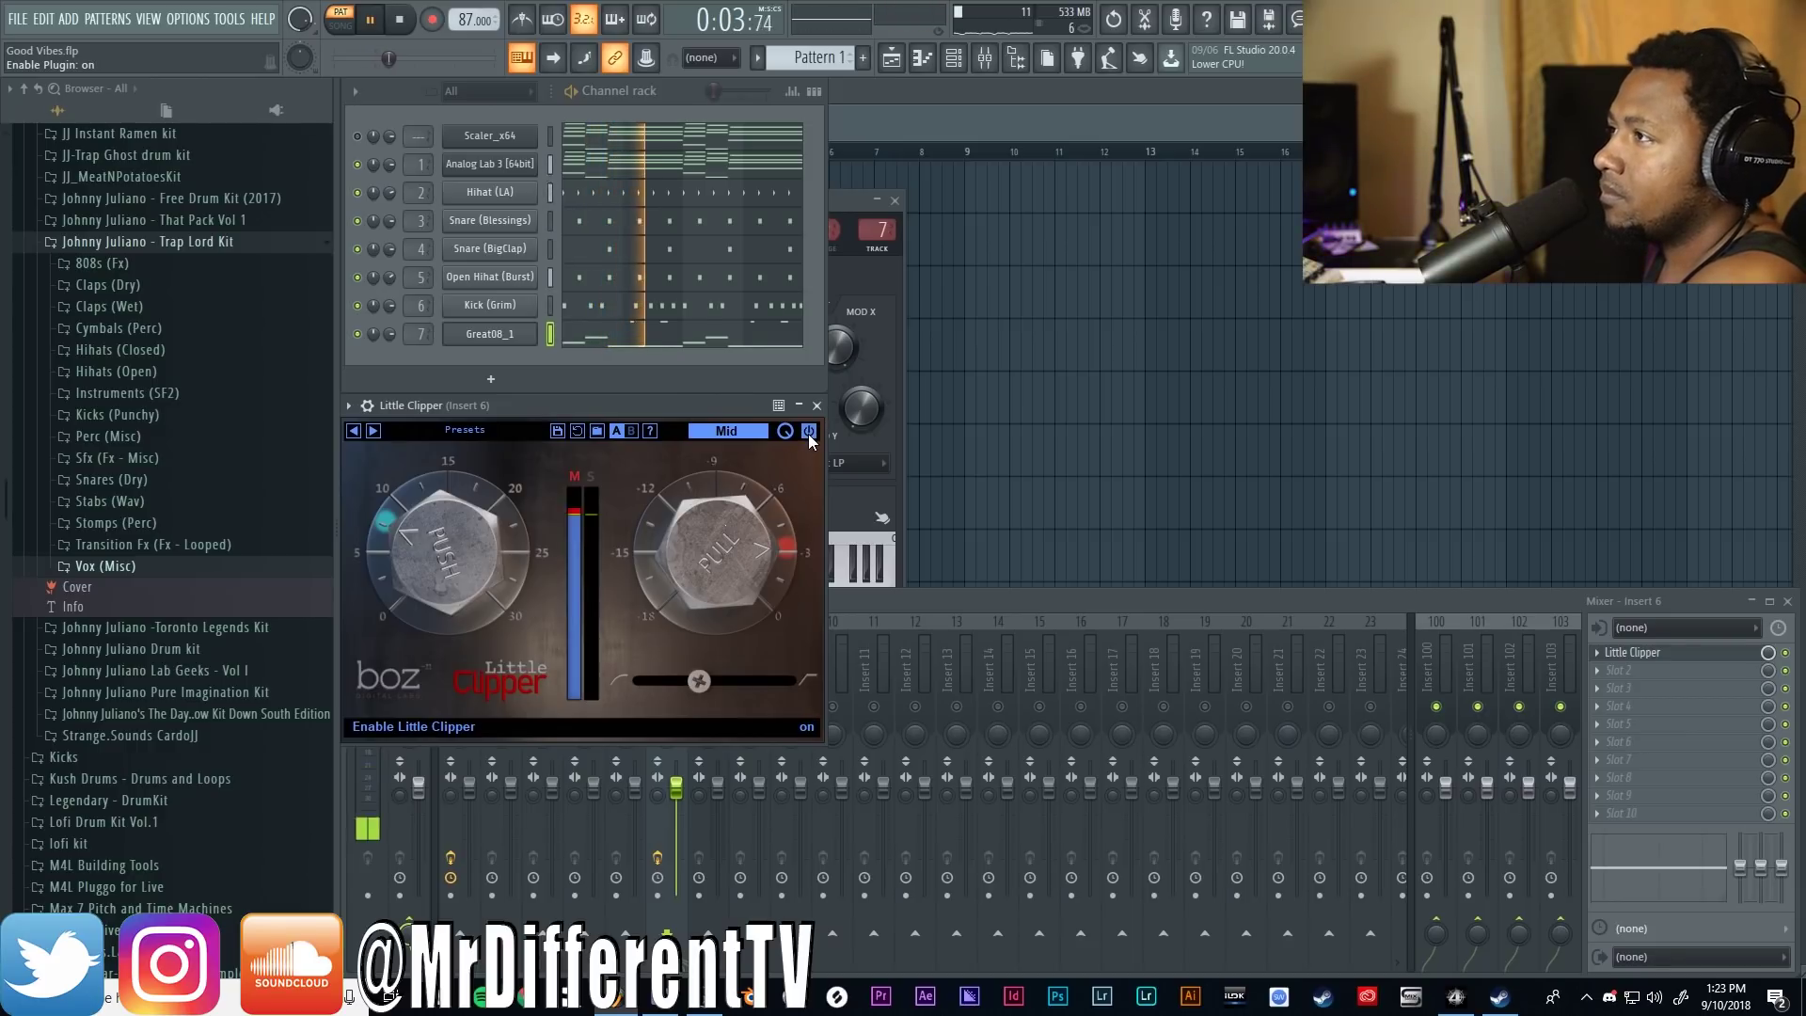
pyautogui.click(401, 23)
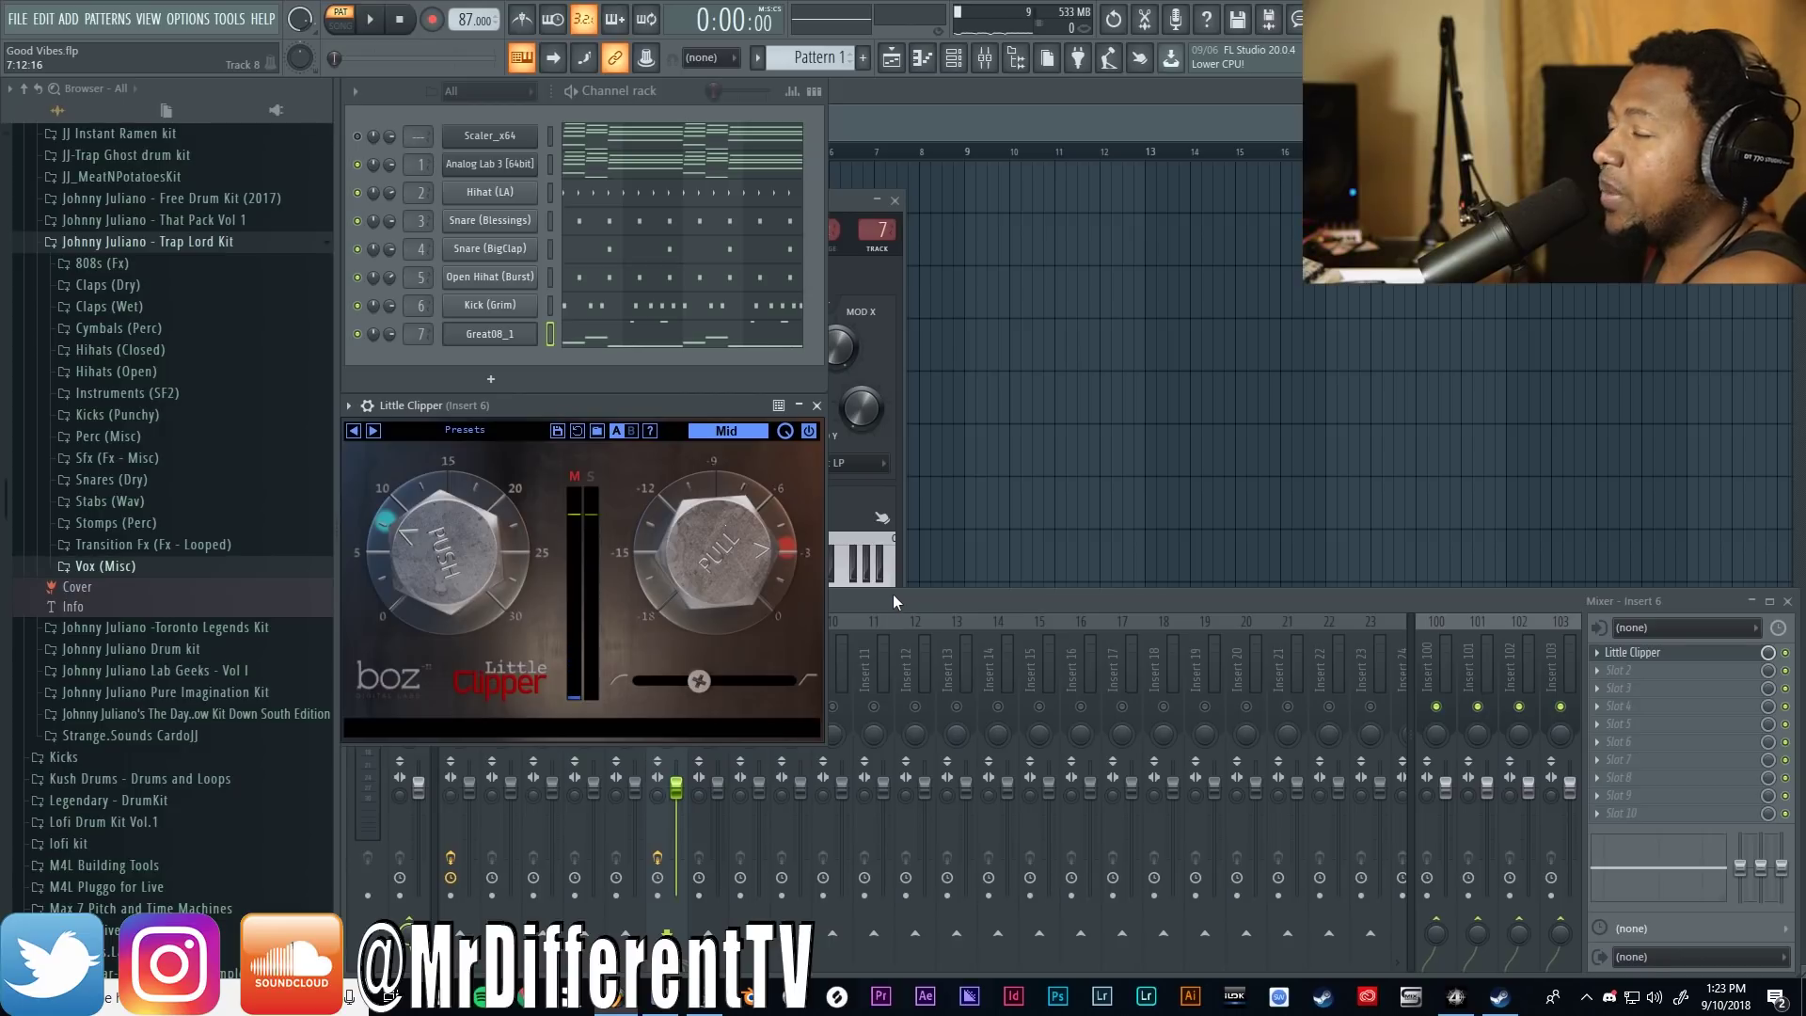
# Unsolo Insert 6 in the mixer and play the full pattern with Little Clipper off and back on to compare.
pyautogui.click(946, 611)
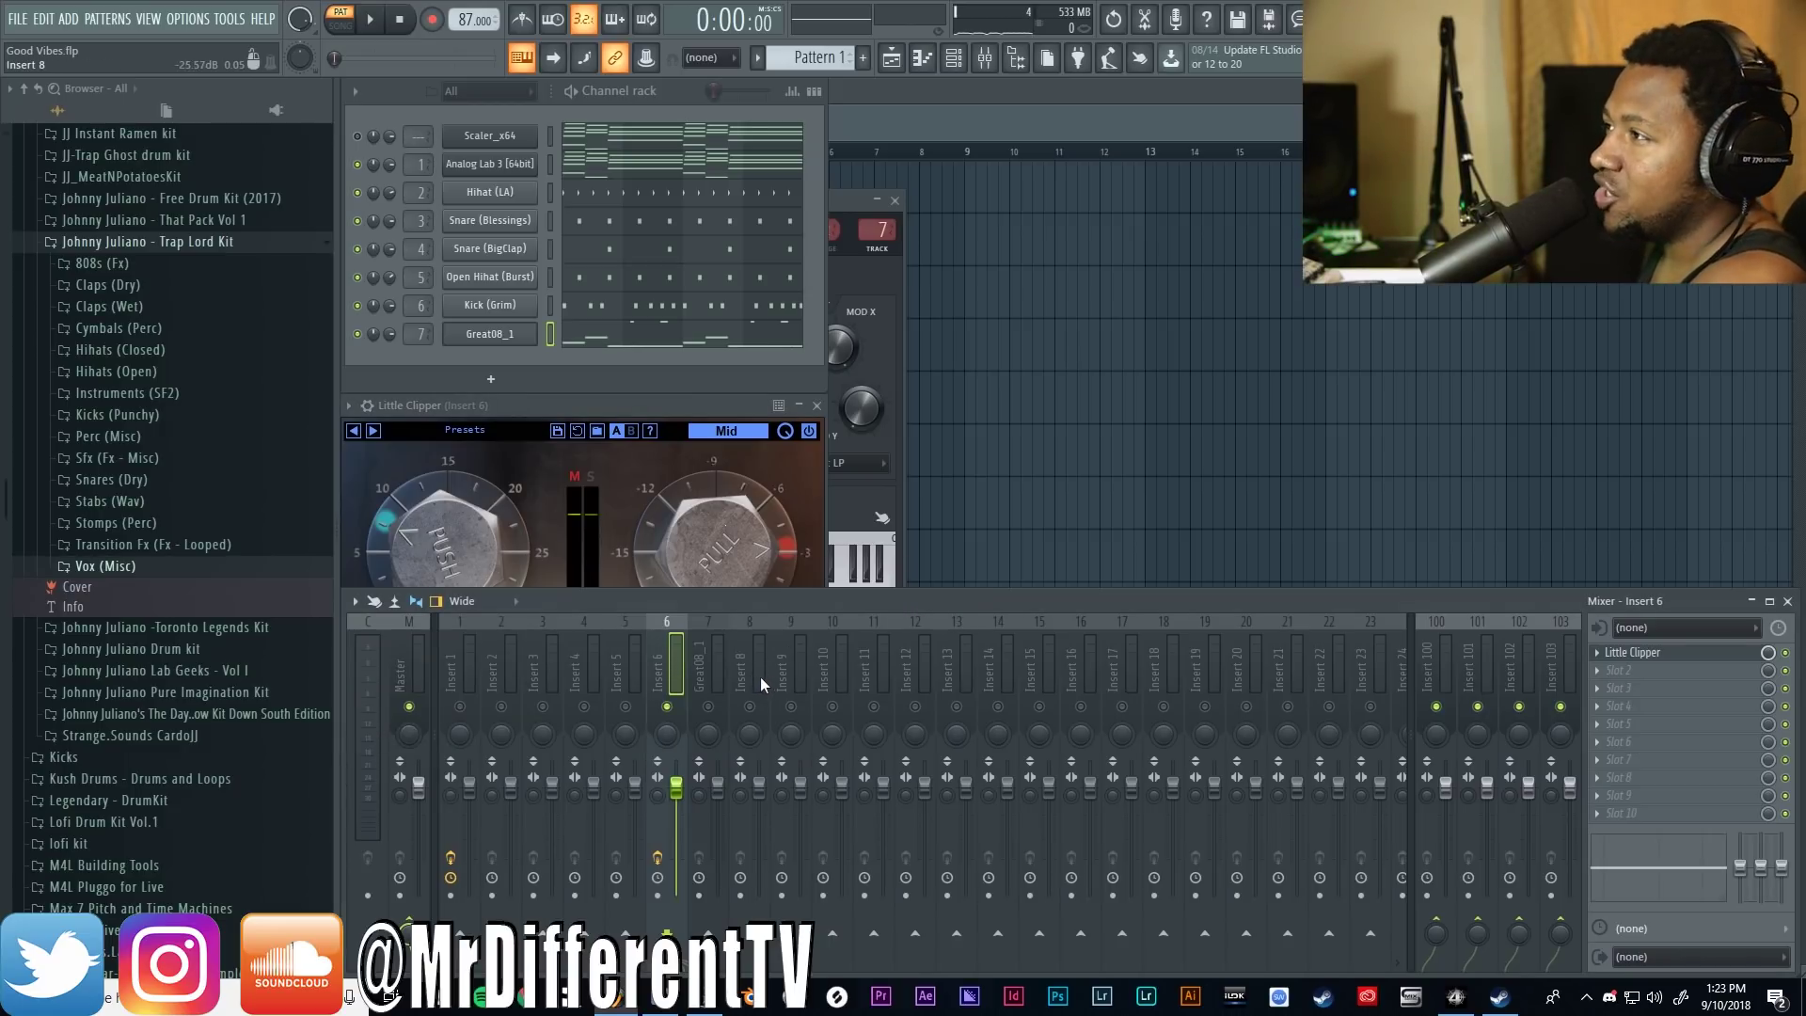
pyautogui.click(808, 432)
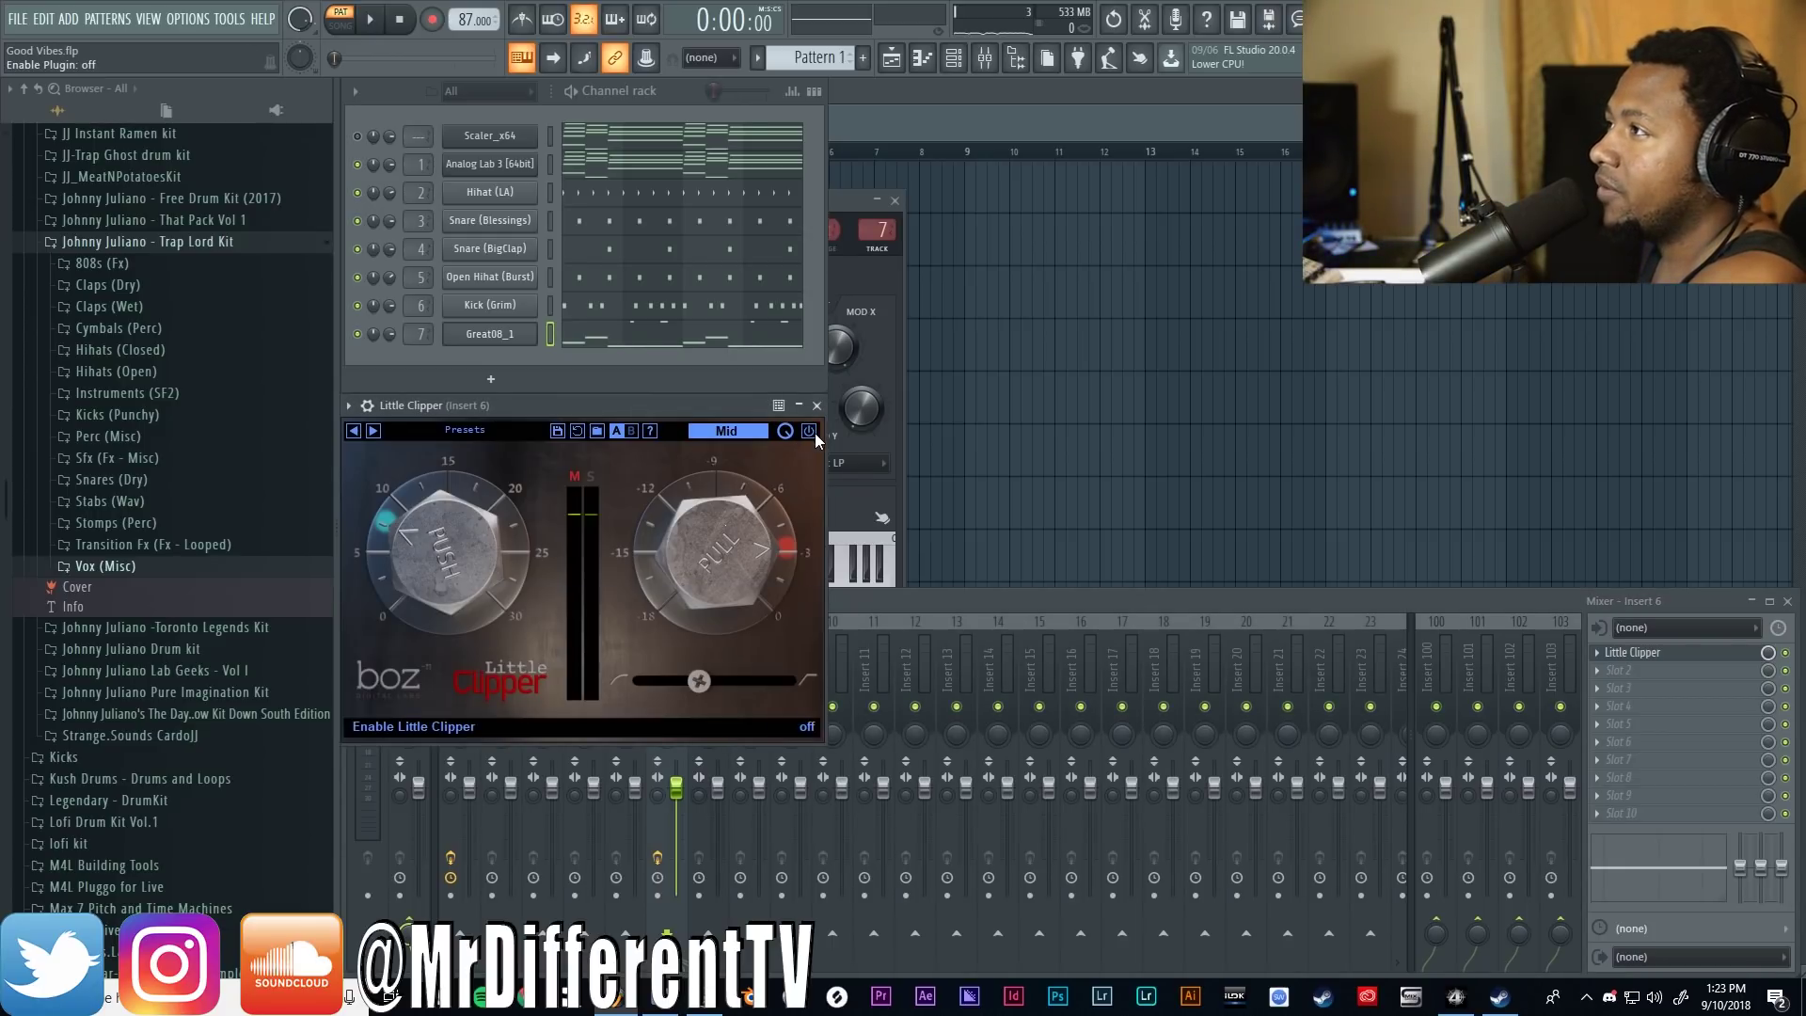
pyautogui.click(373, 23)
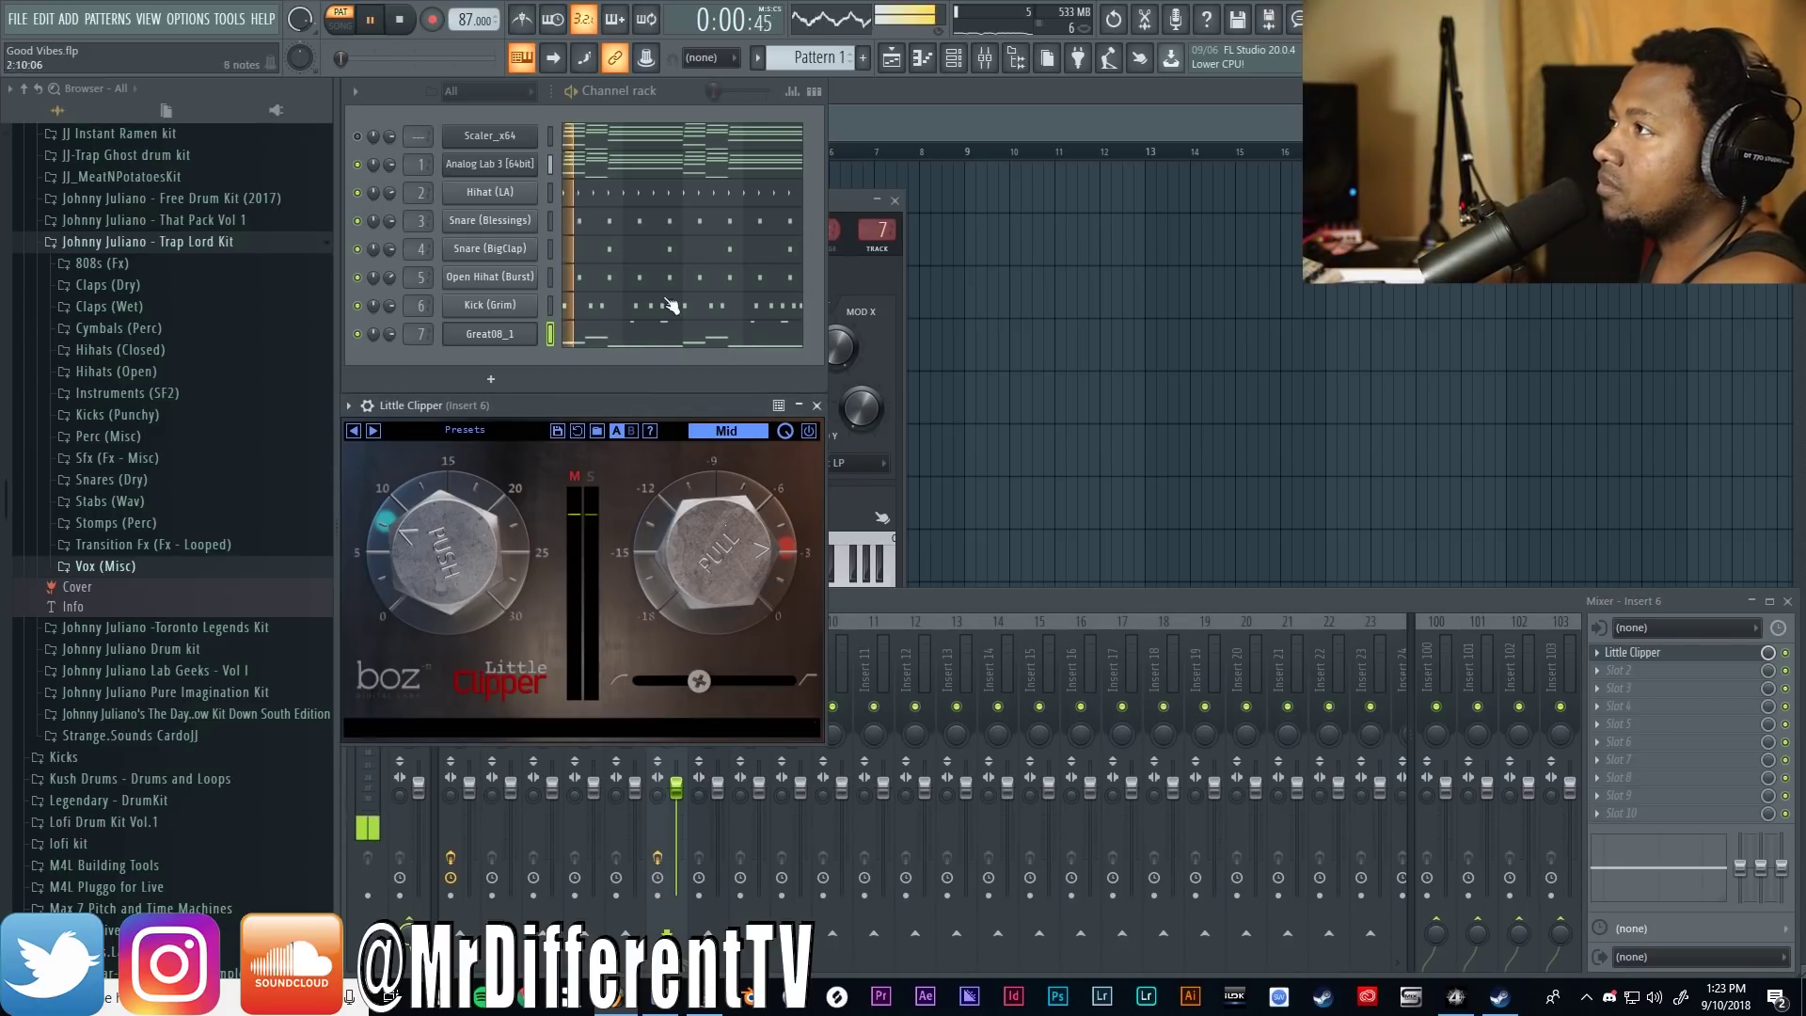
pyautogui.click(810, 434)
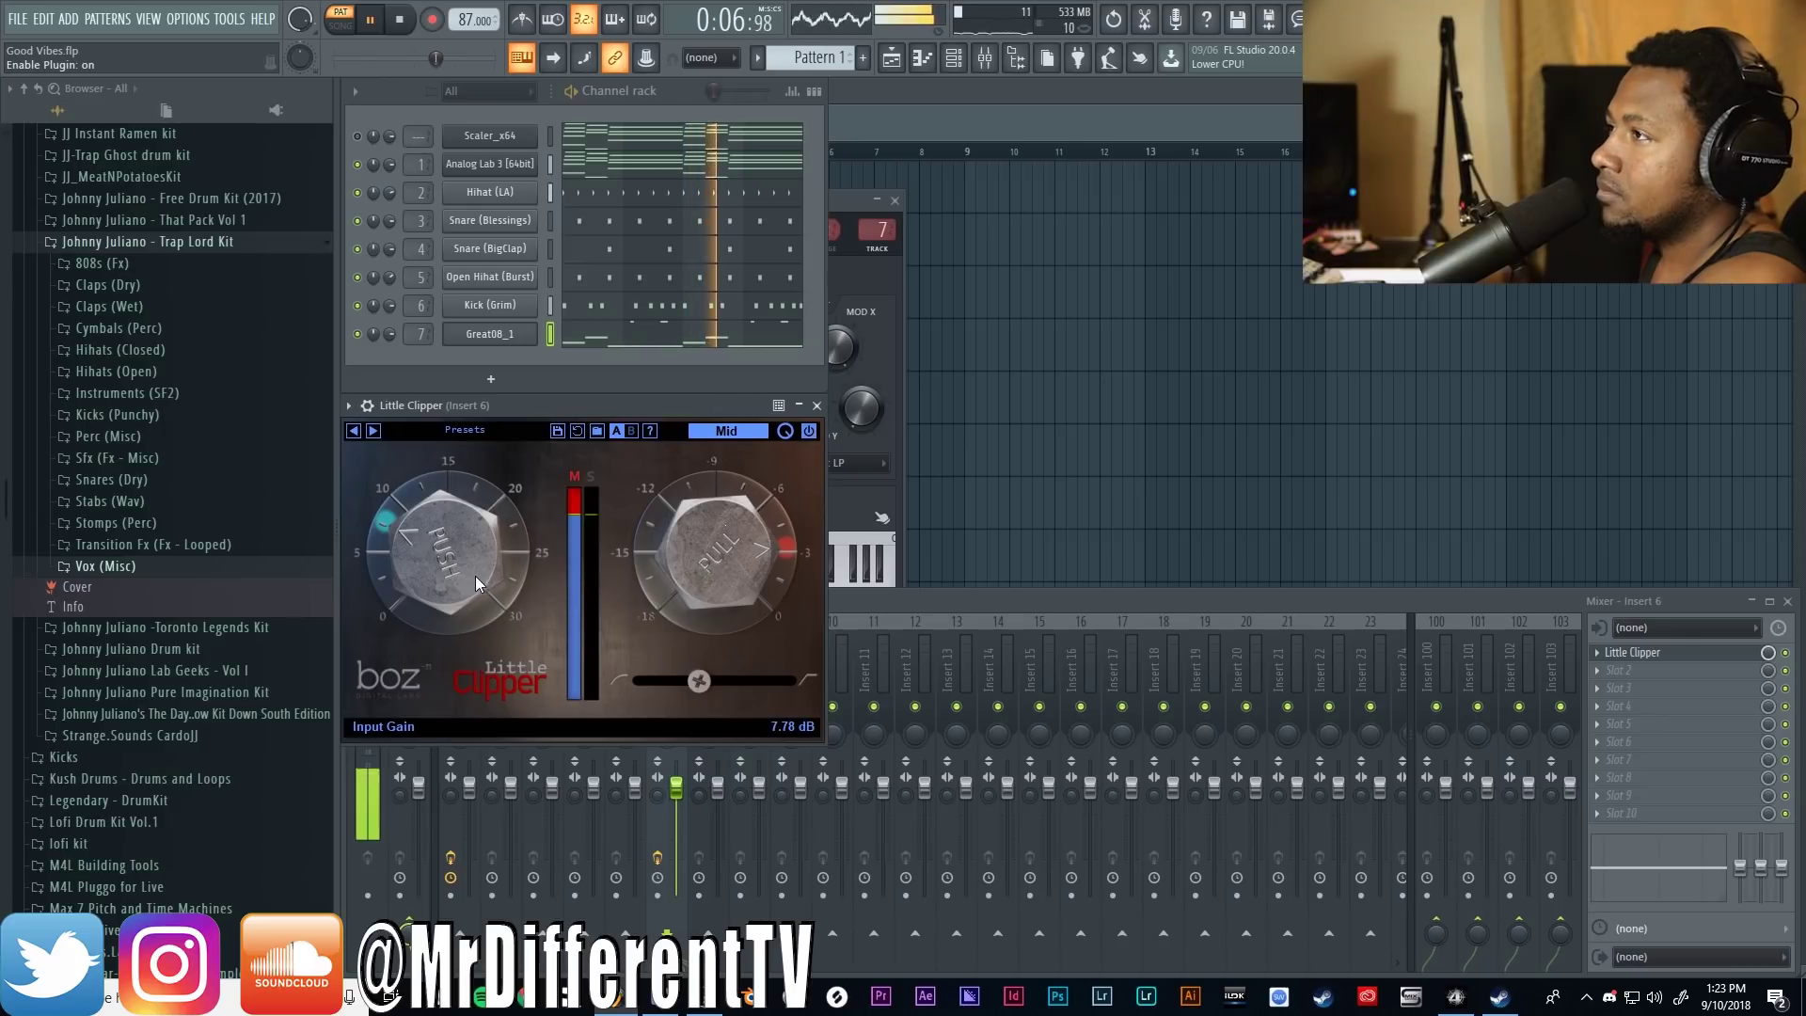
# Lower Insert 6's volume fader slightly and retune Little Clipper to about 5 dB input gain and a -3.97 dB ceiling.
pyautogui.click(922, 616)
pyautogui.moveTo(677, 790); pyautogui.dragTo(676, 803)
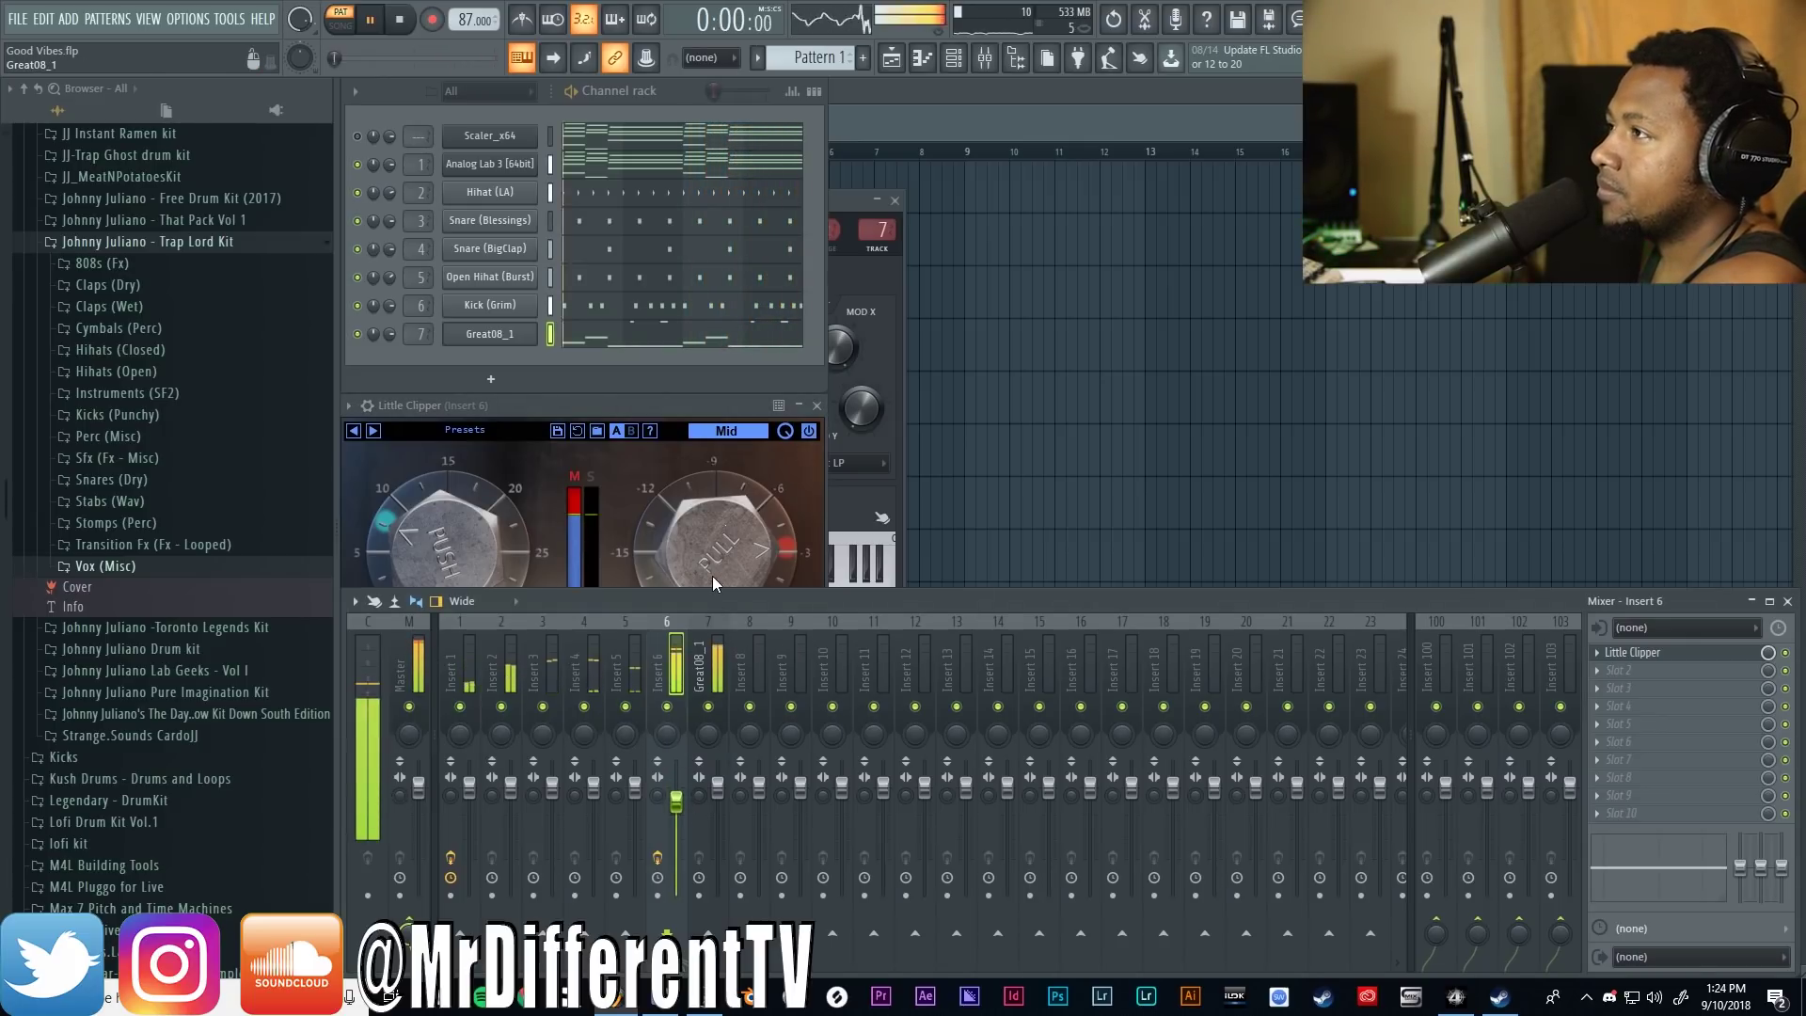
pyautogui.moveTo(420, 552); pyautogui.dragTo(434, 595)
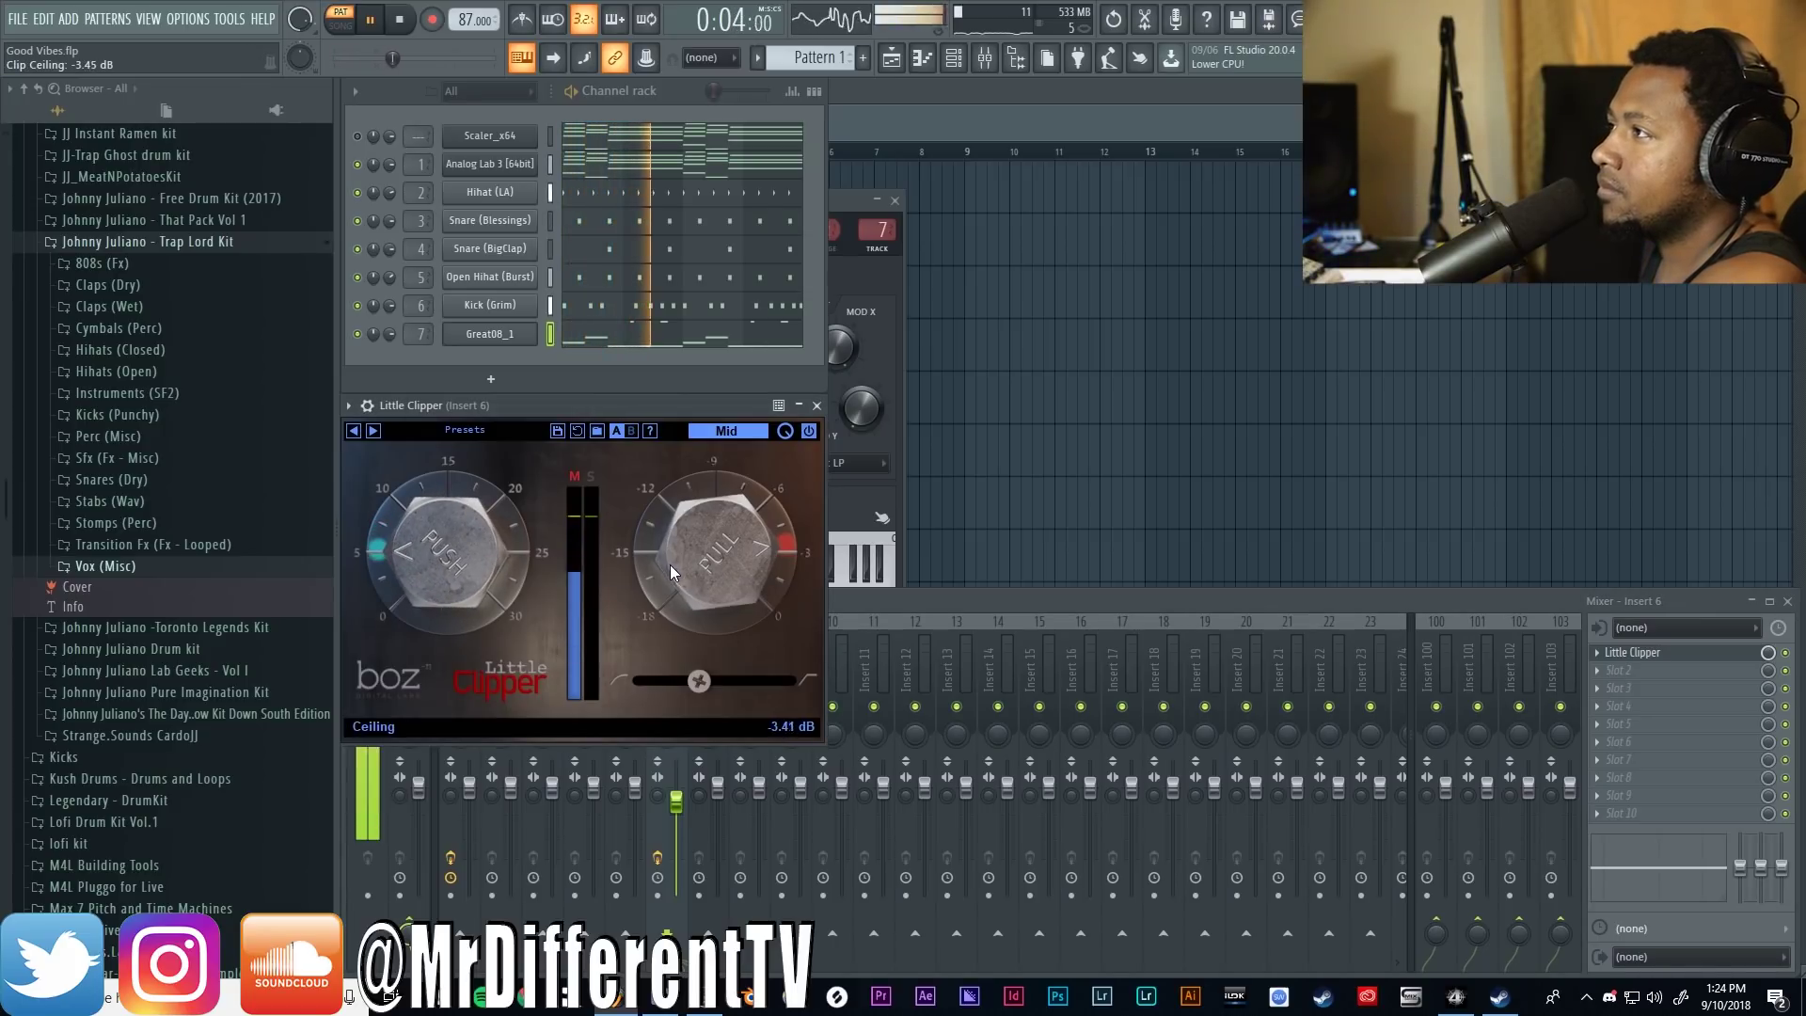
pyautogui.moveTo(670, 561); pyautogui.dragTo(672, 582)
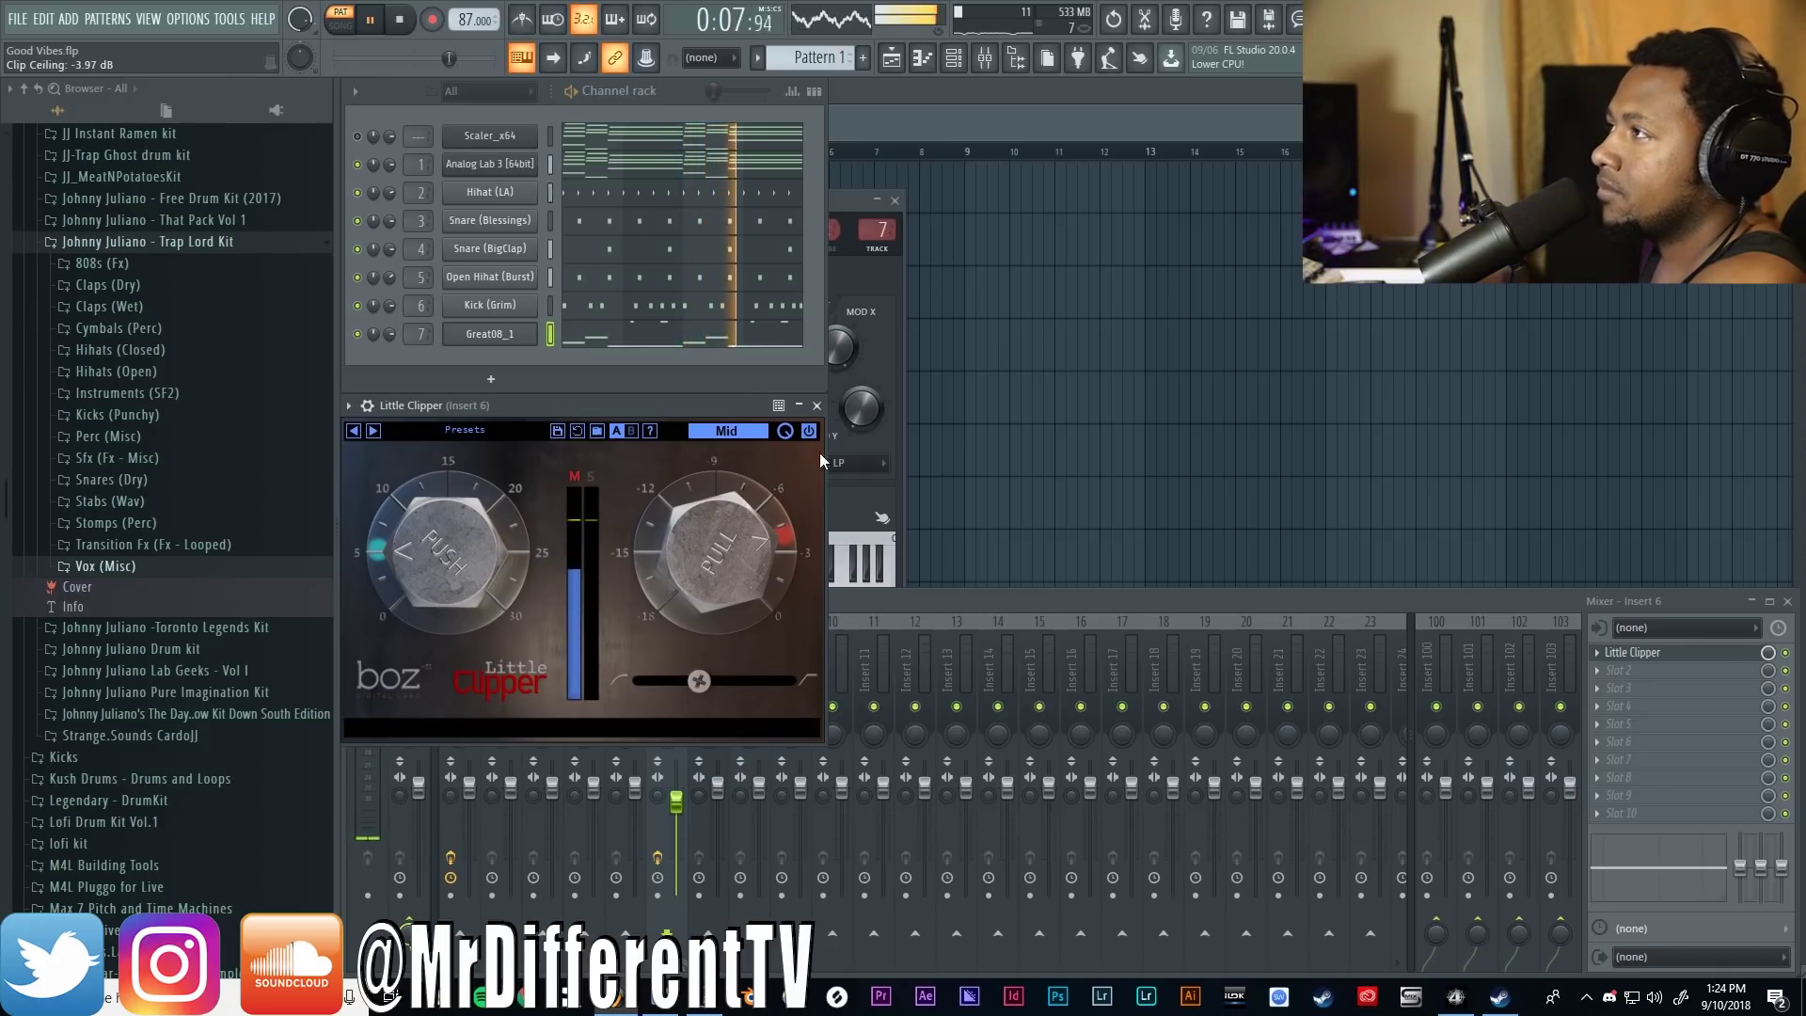
# Compare the full beat with Insert 6's Little Clipper bypassed and enabled, leaving it on and stopping playback.
pyautogui.click(809, 431)
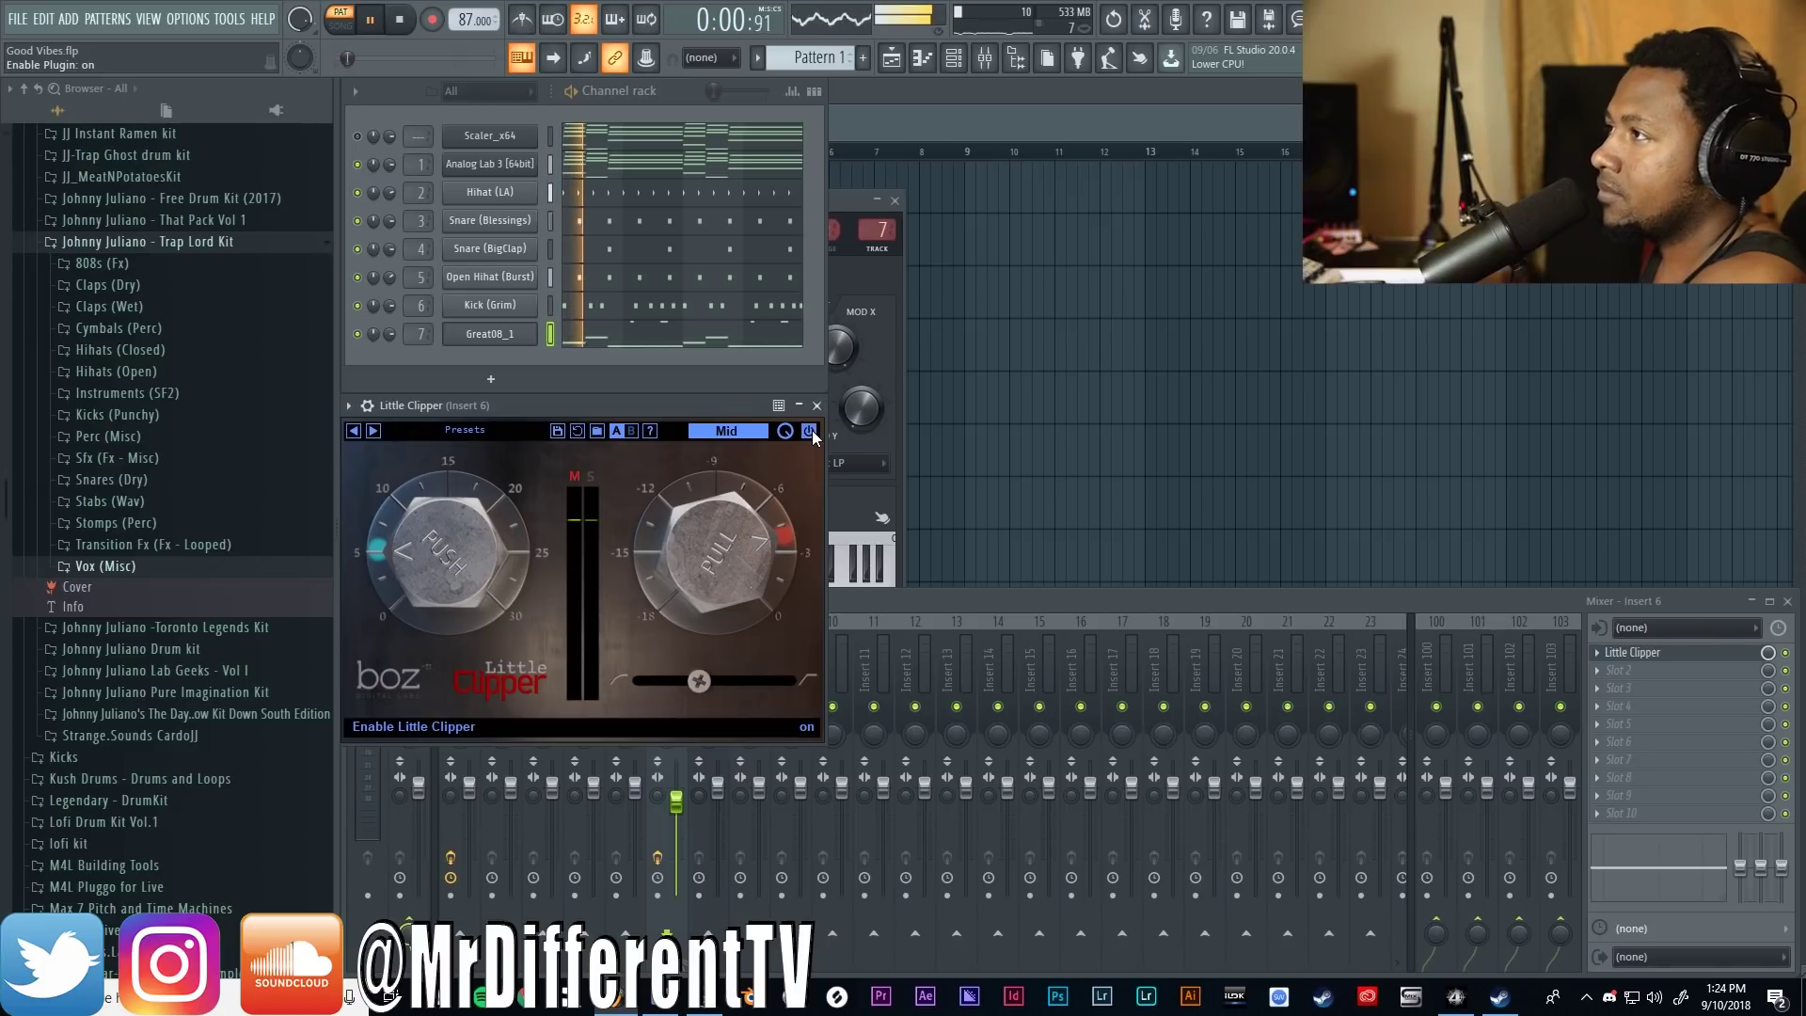
pyautogui.click(809, 431)
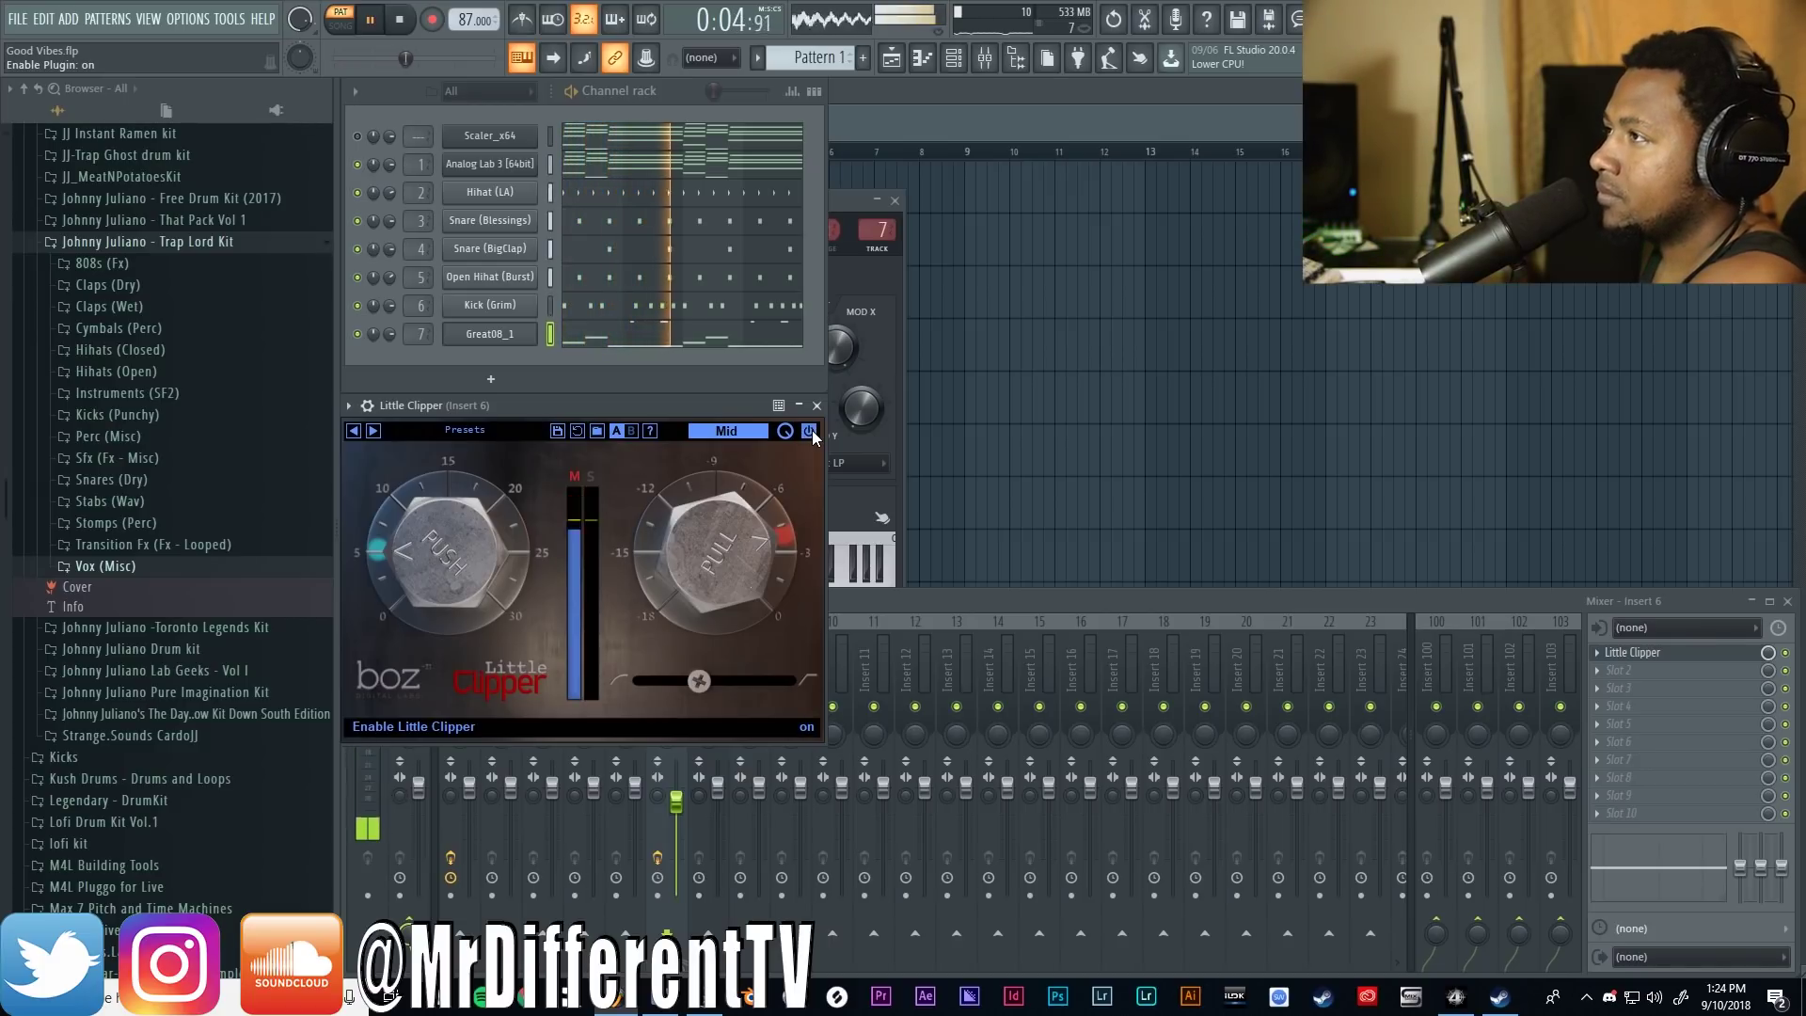
pyautogui.click(402, 18)
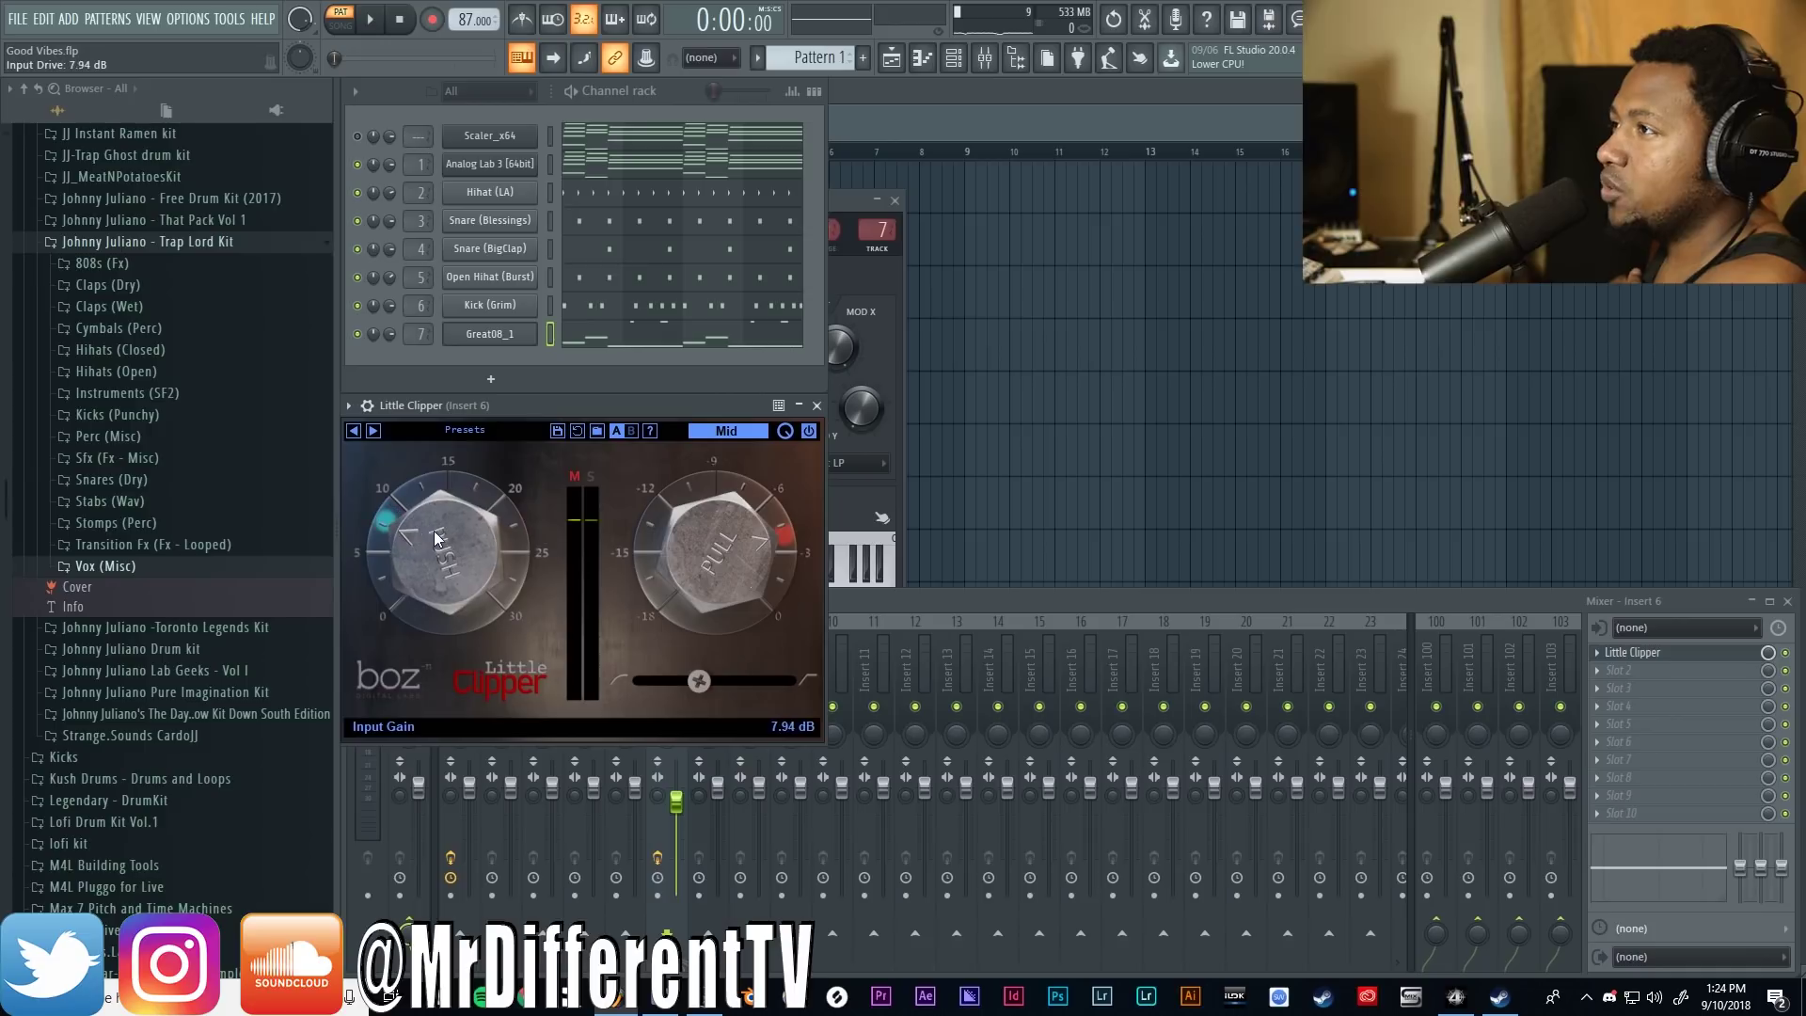
# Set Insert 6's Little Clipper to 4.67 dB input gain, a -3.03 dB ceiling and maximum Hardness.
pyautogui.moveTo(437, 541); pyautogui.dragTo(448, 585)
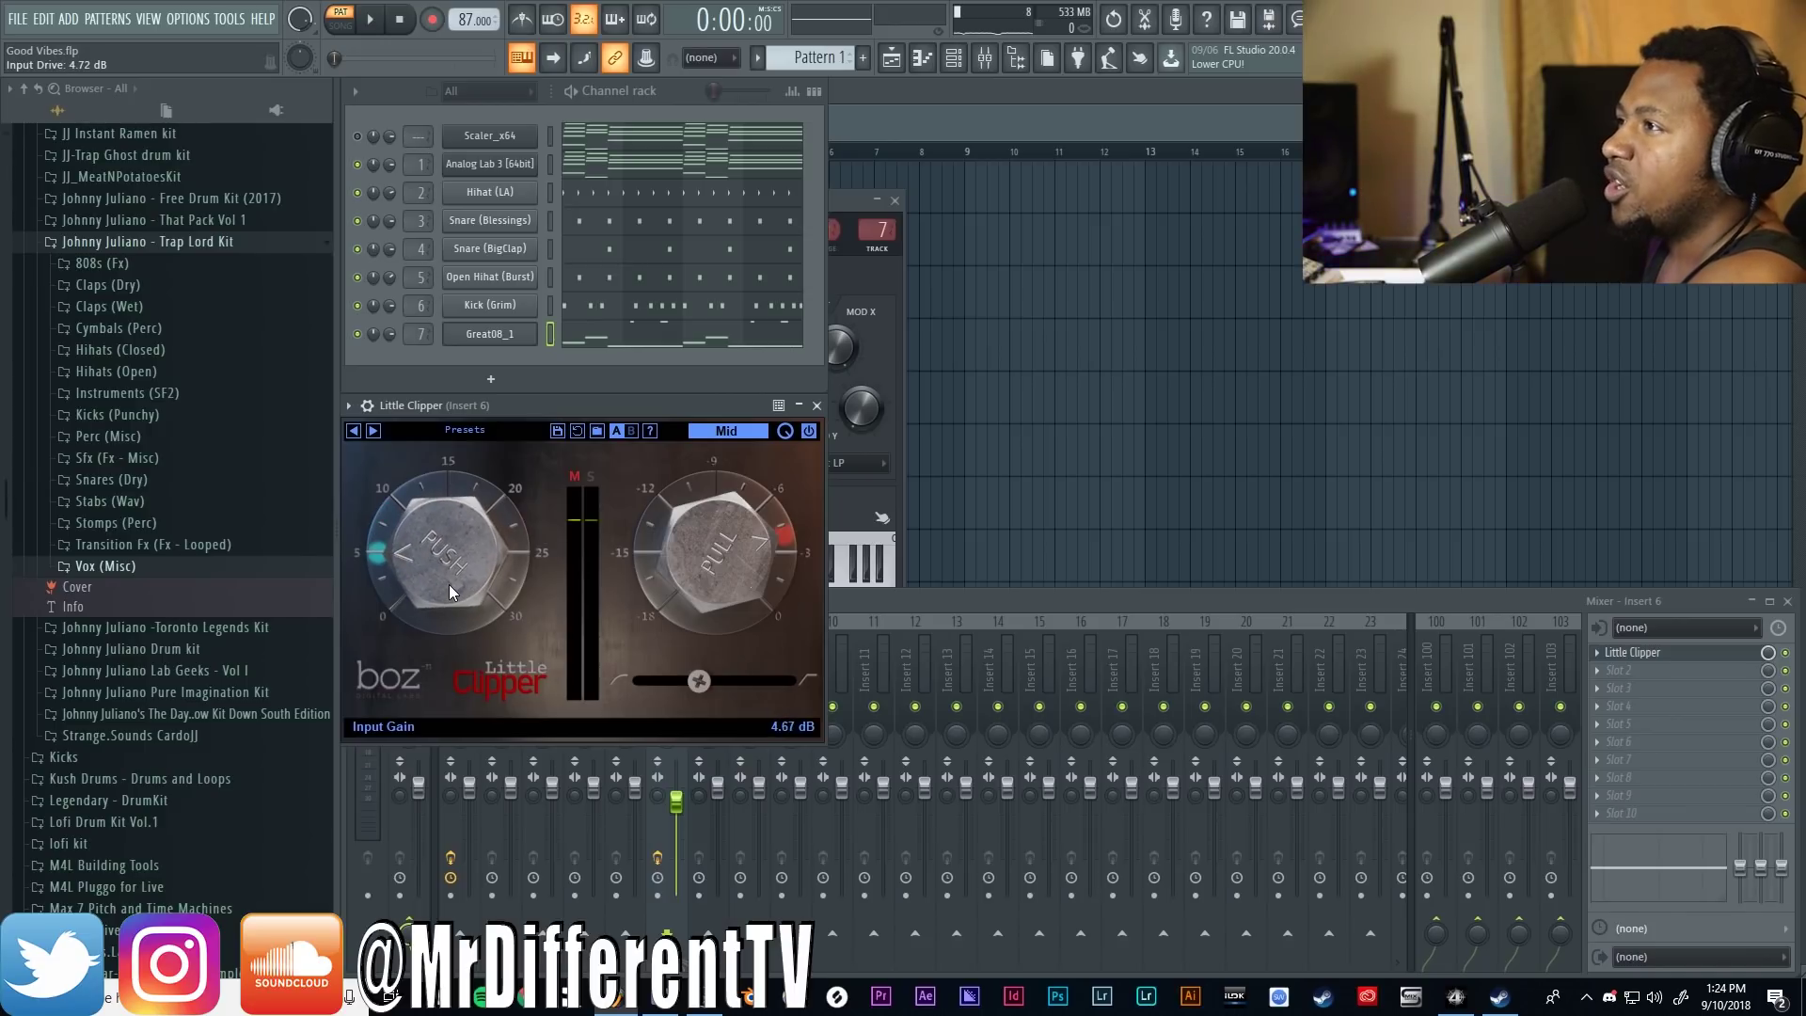
pyautogui.moveTo(707, 584); pyautogui.dragTo(703, 557)
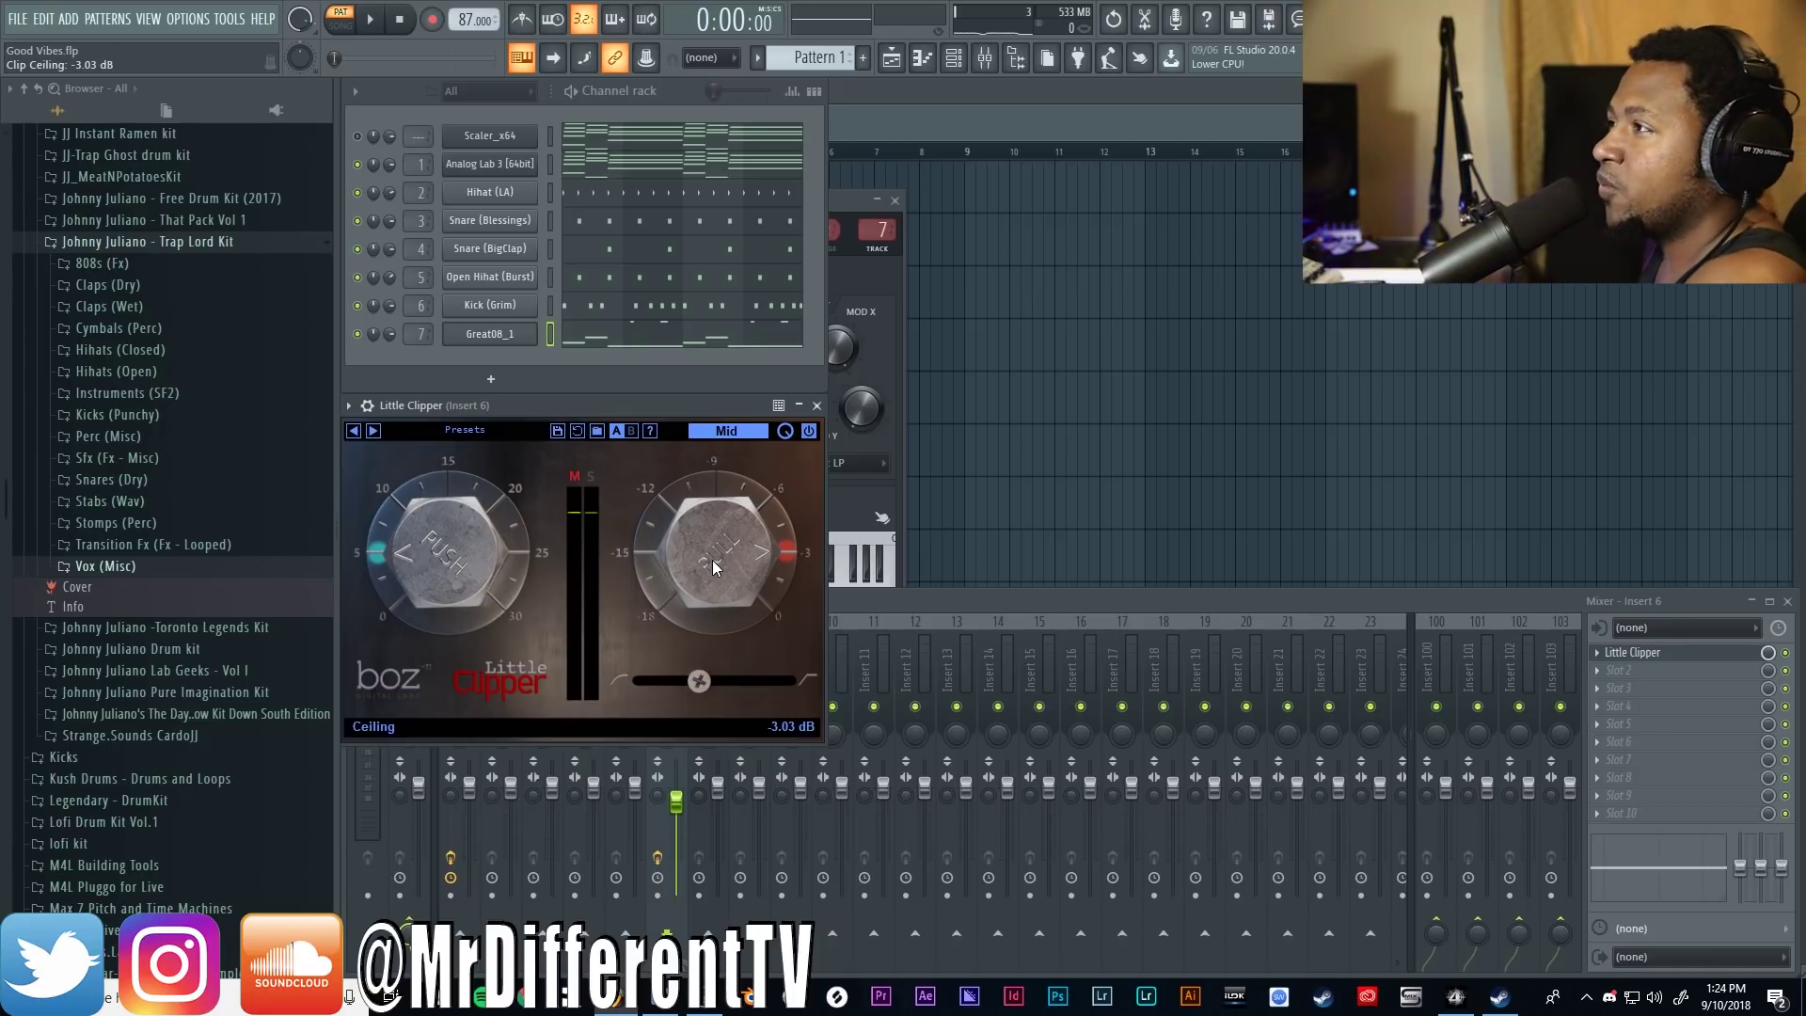
pyautogui.moveTo(707, 679); pyautogui.dragTo(818, 676)
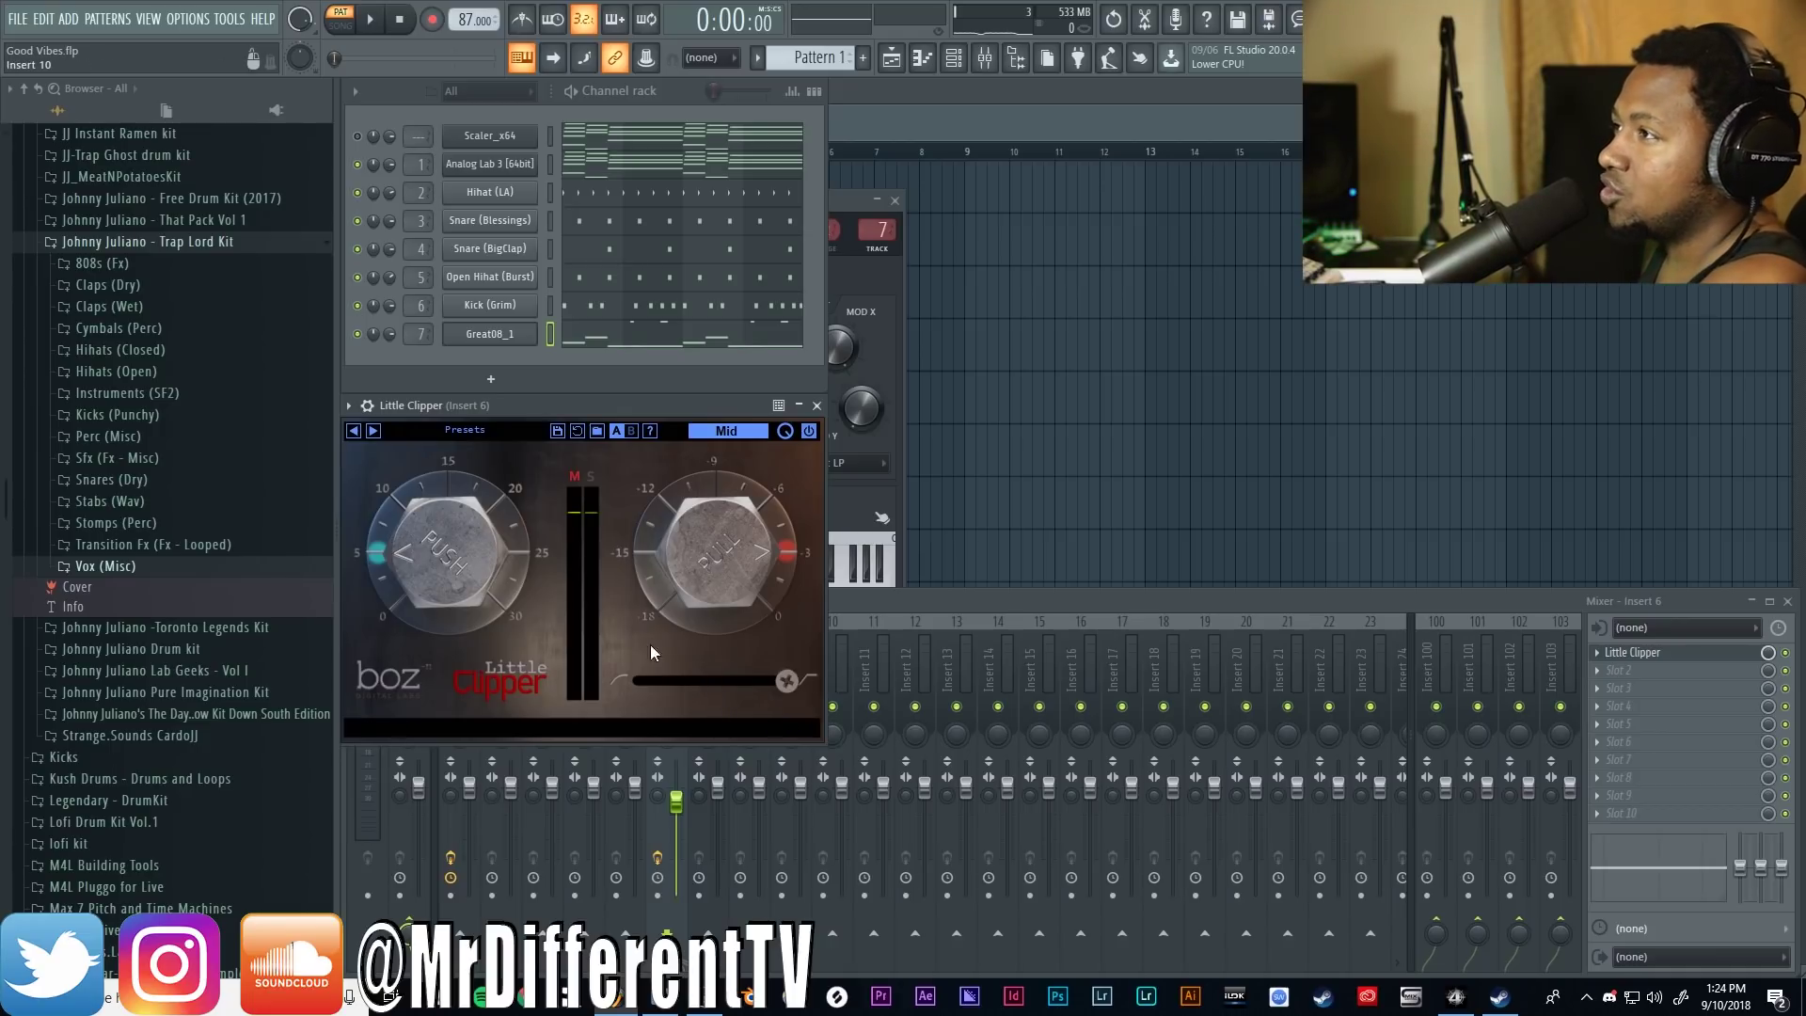
# Play the full beat and adjust Insert 6's Little Clipper to 5.39 dB input gain and a -3.45 dB ceiling.
pyautogui.press('space')
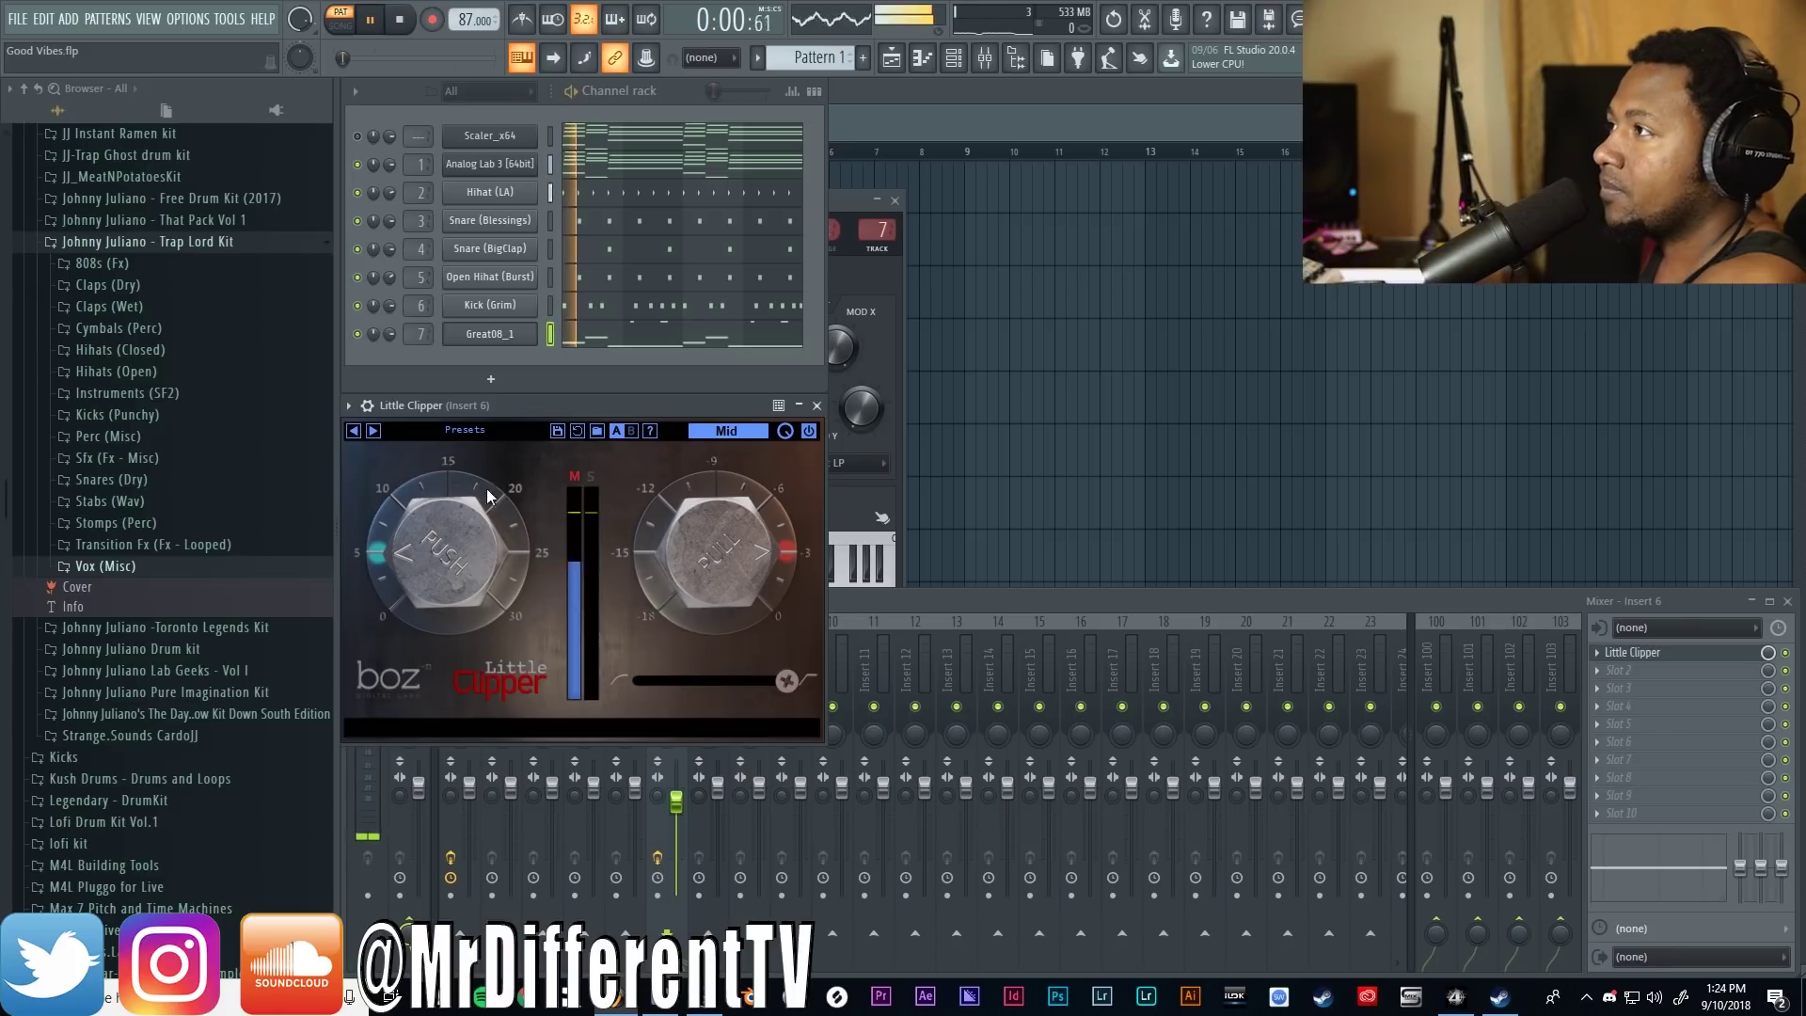
pyautogui.moveTo(665, 585); pyautogui.dragTo(672, 635)
pyautogui.moveTo(454, 547); pyautogui.dragTo(451, 585)
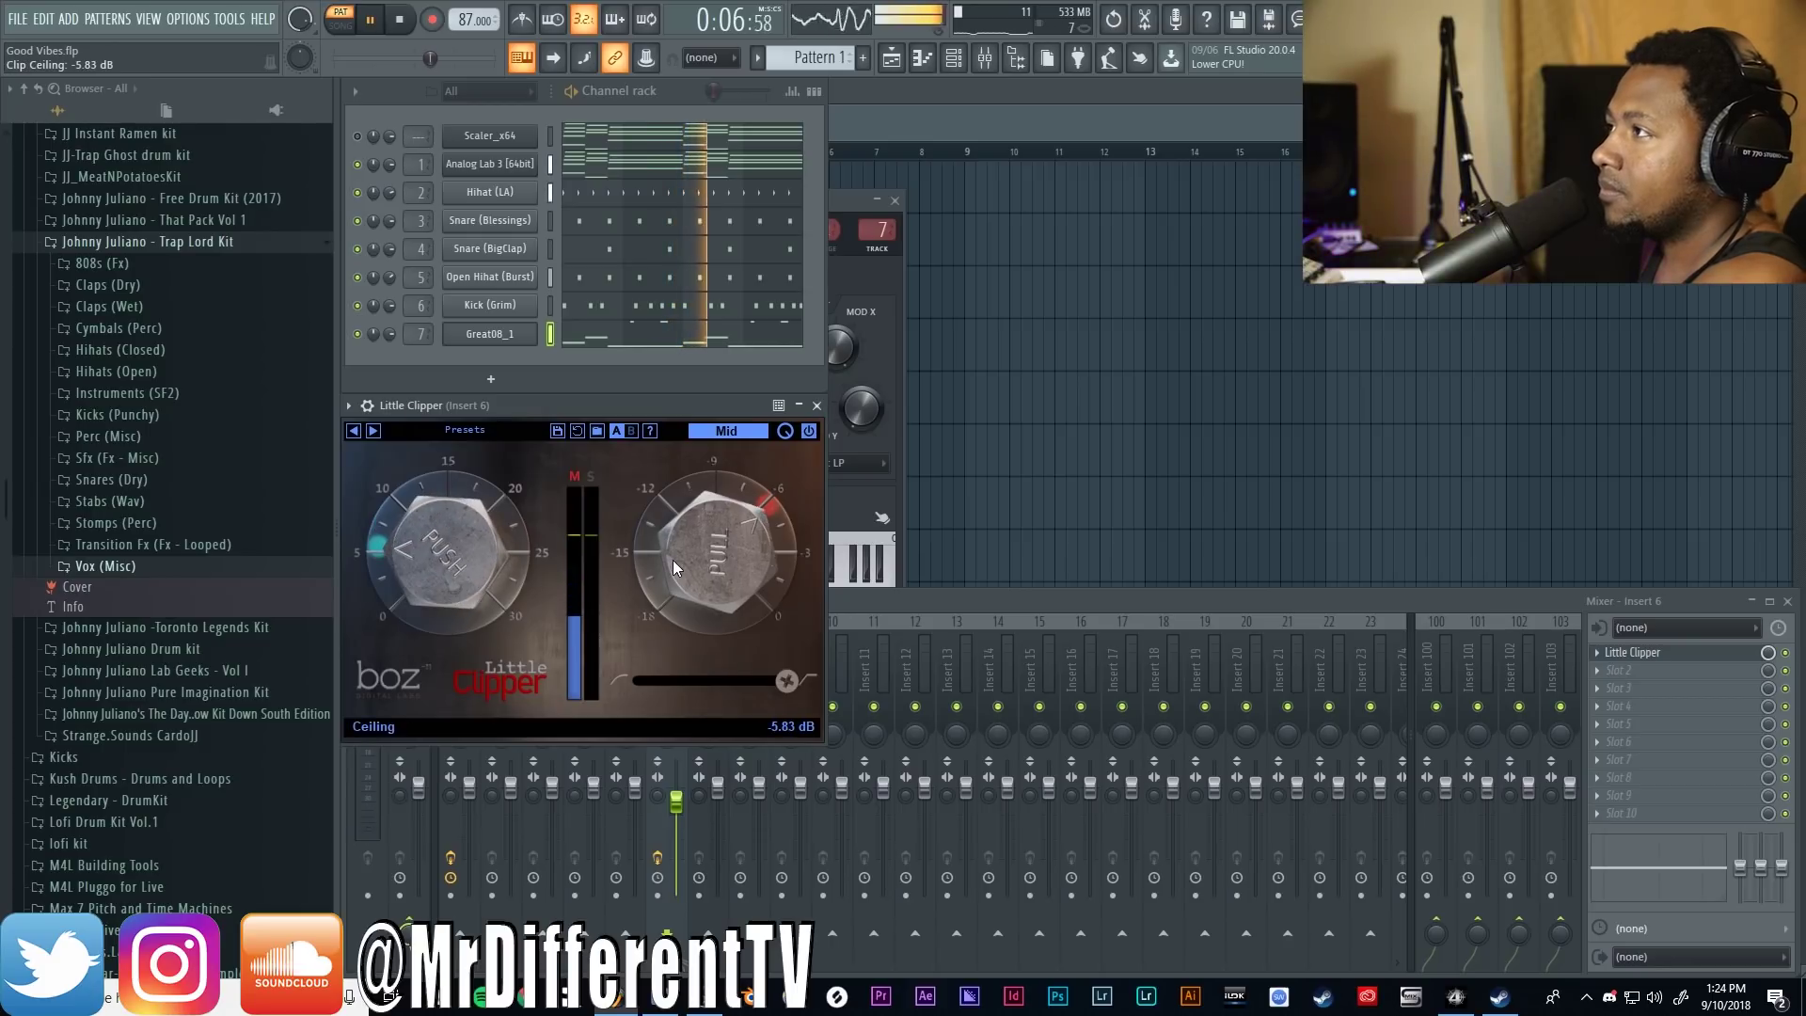
pyautogui.moveTo(672, 561); pyautogui.dragTo(670, 495)
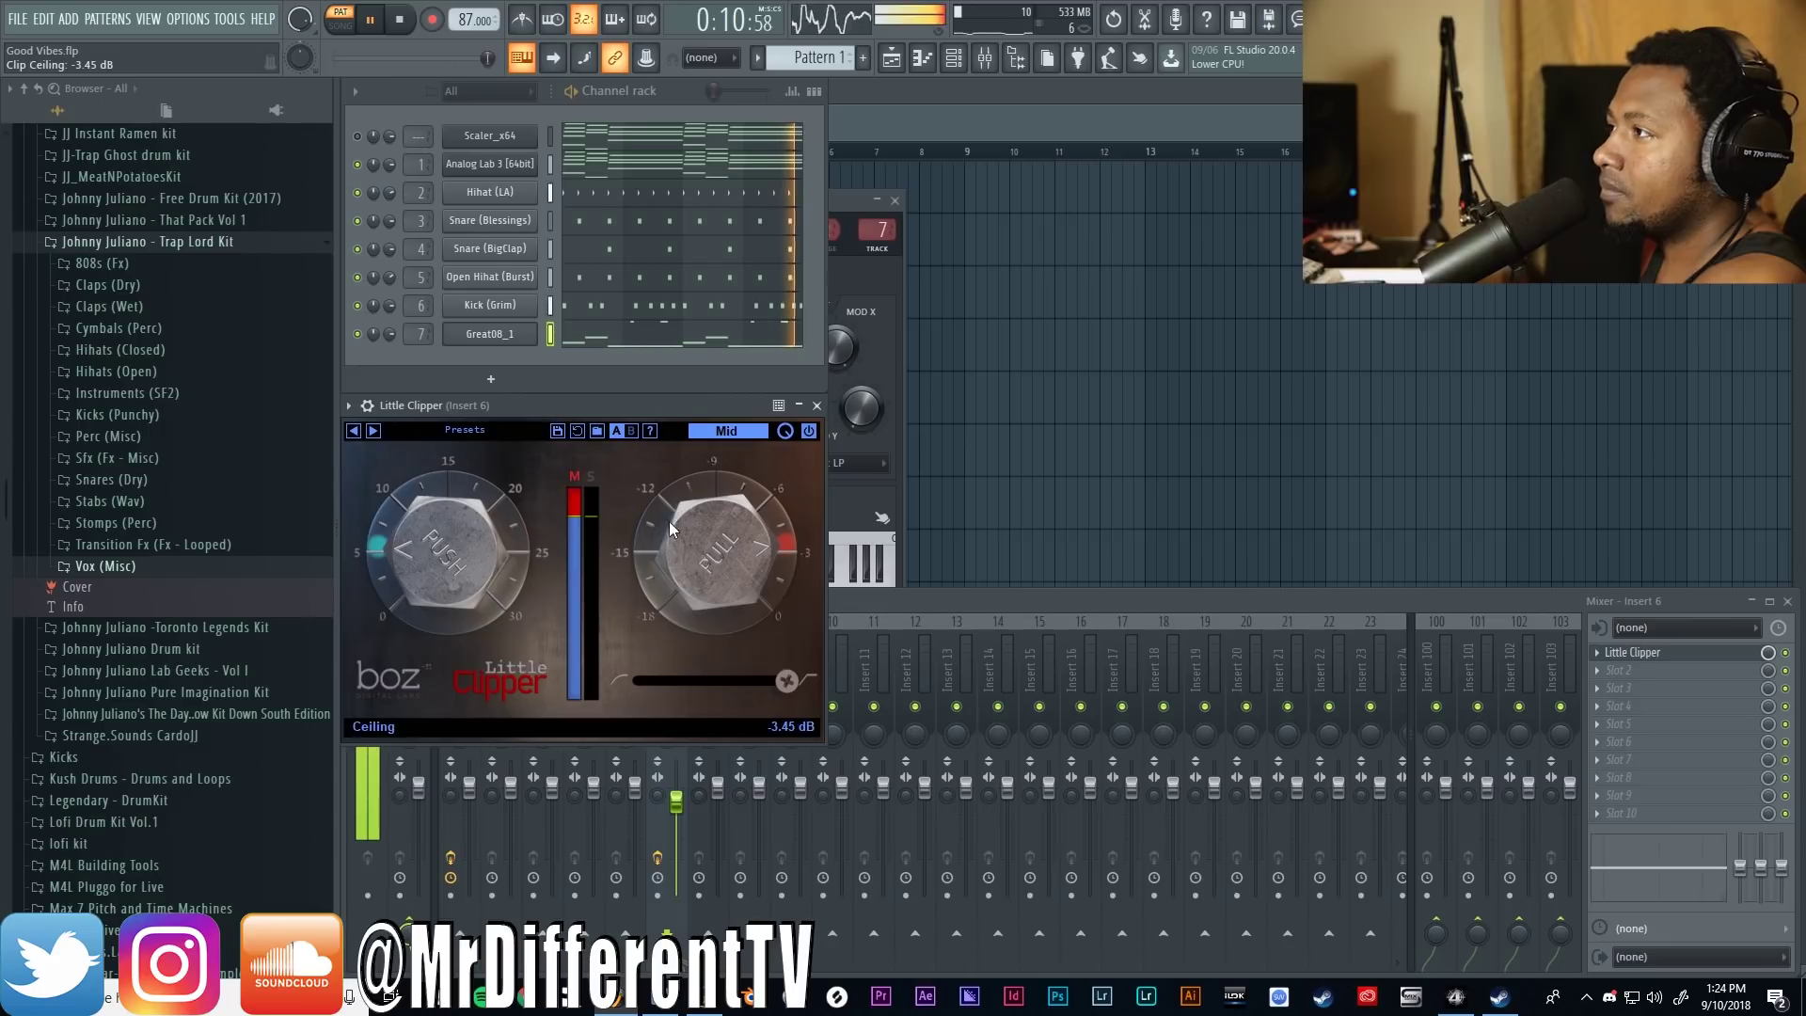
# Reduce Little Clipper's Hardness to its minimum and raise its input gain to 7.06 dB before stopping playback.
pyautogui.moveTo(781, 691); pyautogui.dragTo(644, 694)
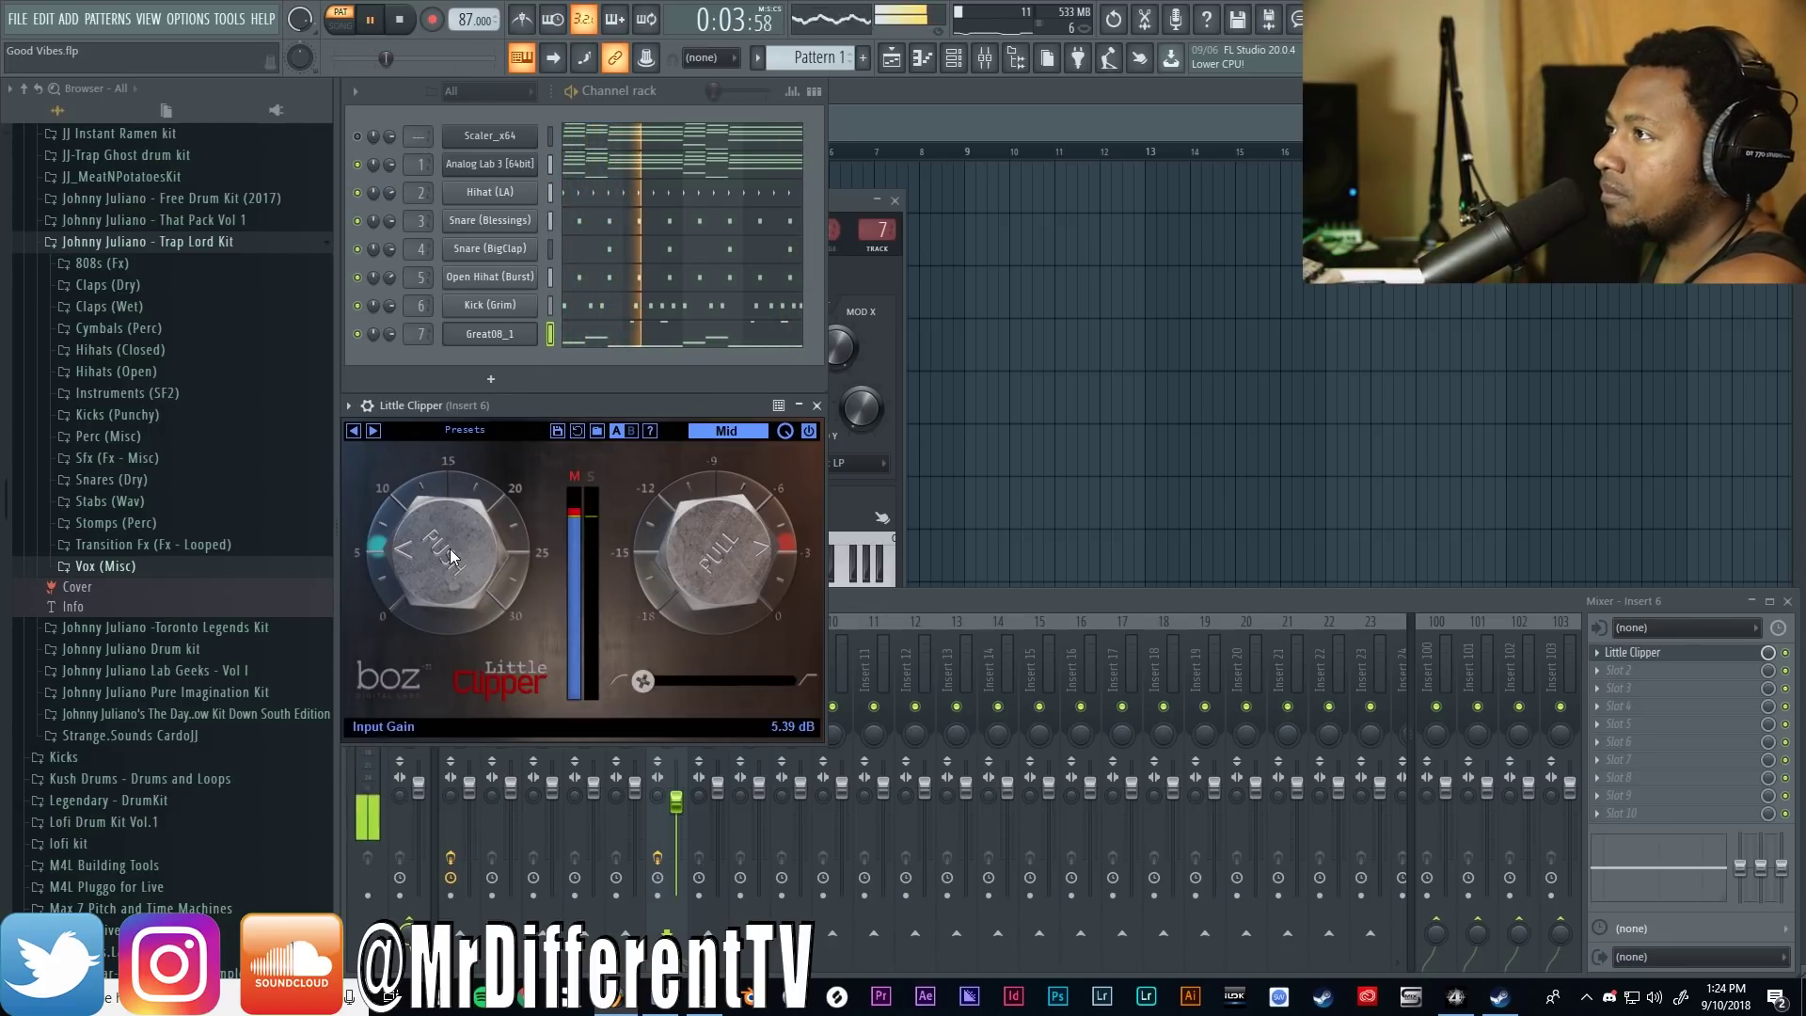
pyautogui.moveTo(450, 538); pyautogui.dragTo(451, 520)
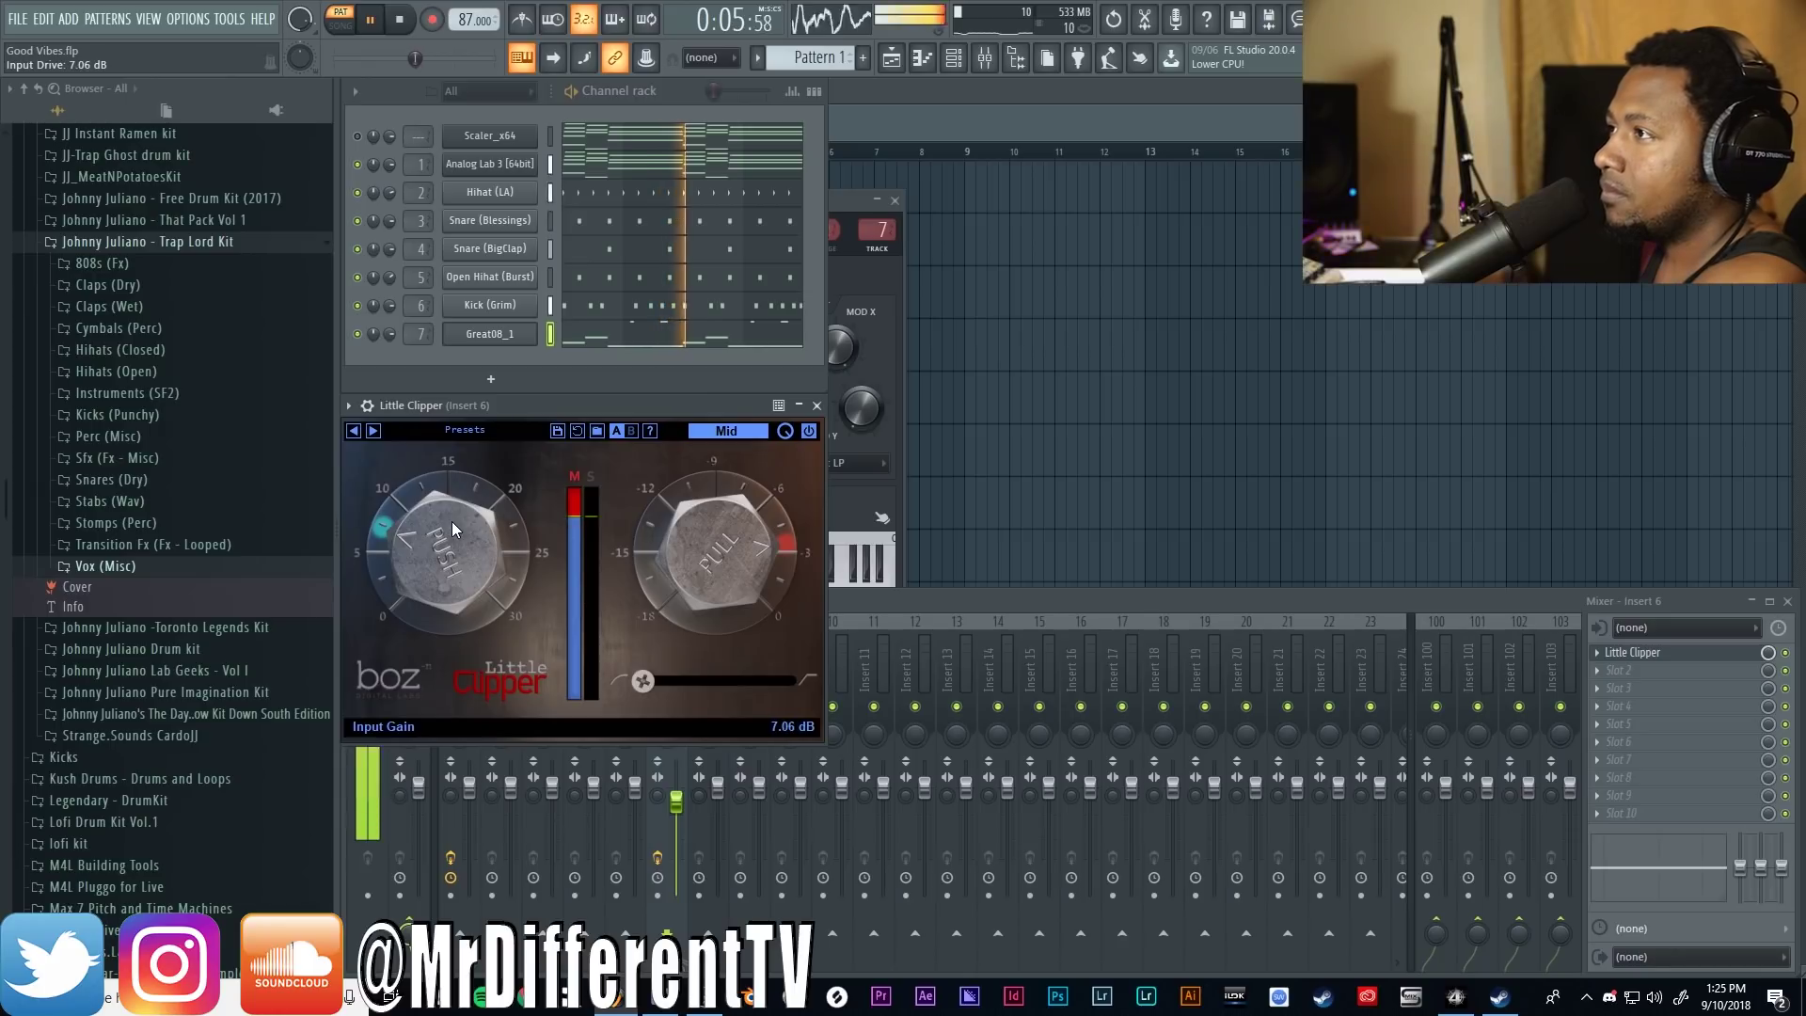
pyautogui.click(402, 20)
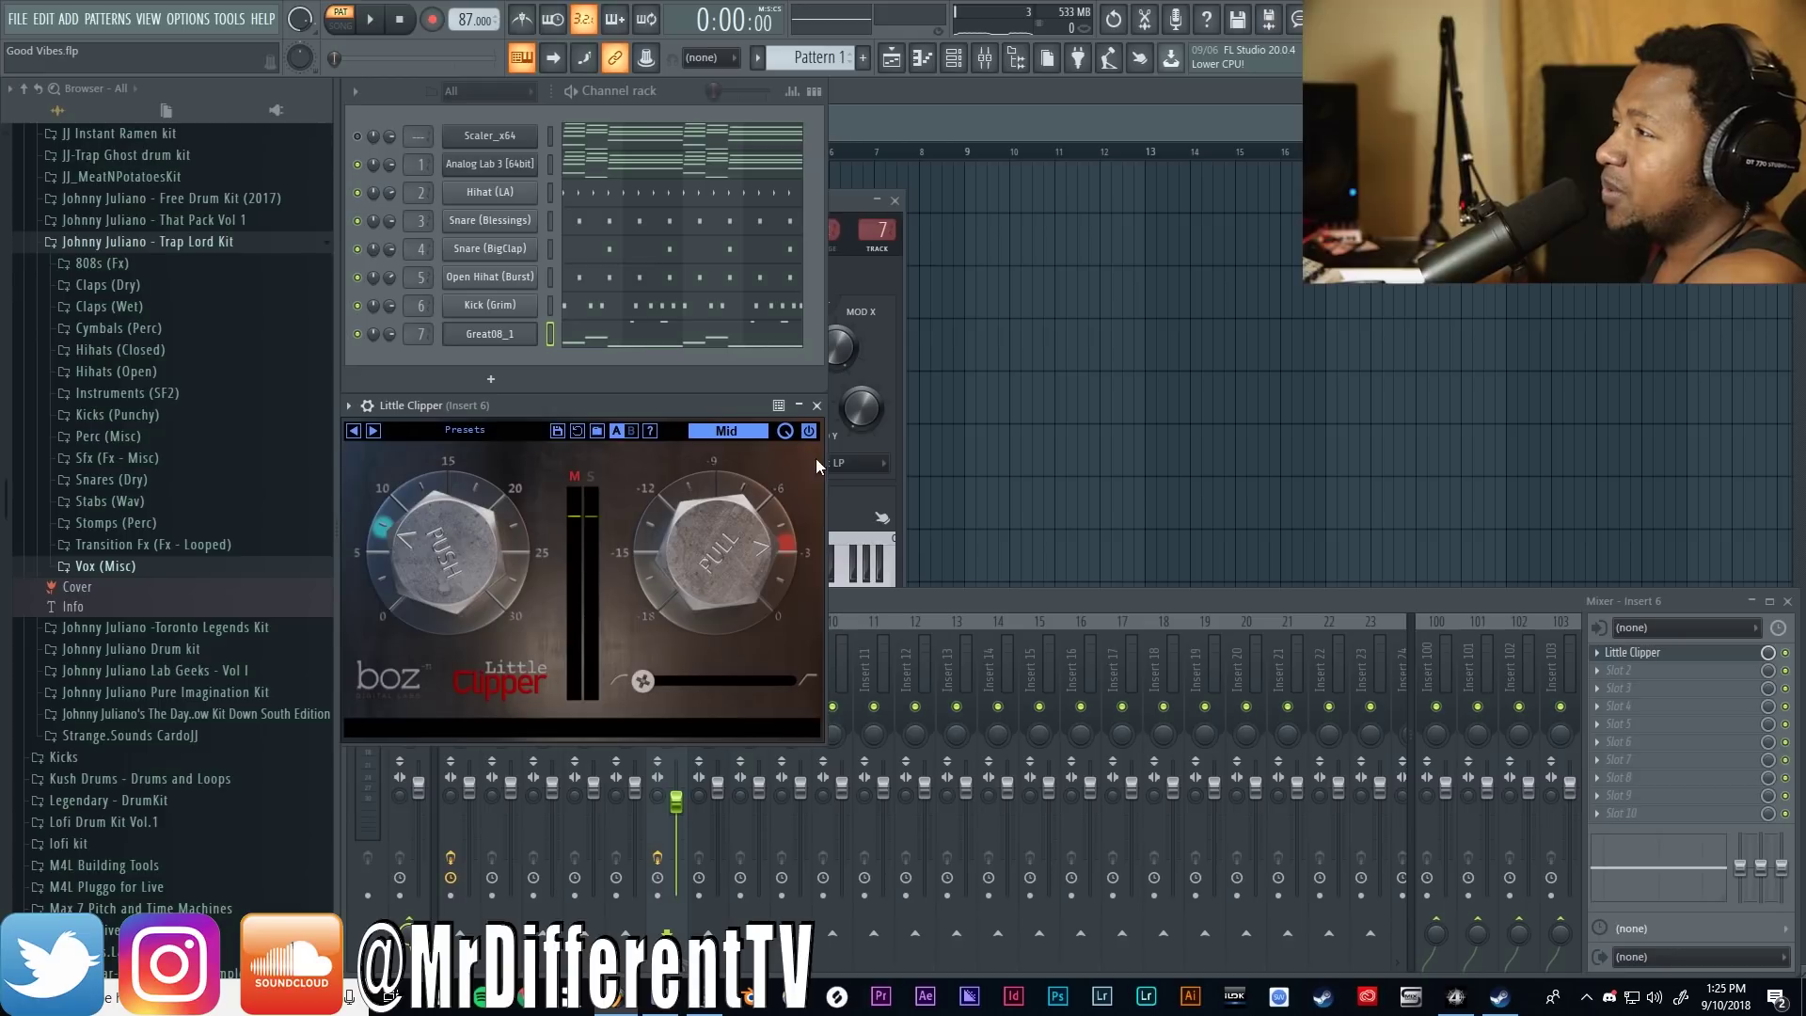
# Load LittleClipper into the first effect slot of the Great08_1 mixer track.
pyautogui.click(882, 607)
pyautogui.click(717, 676)
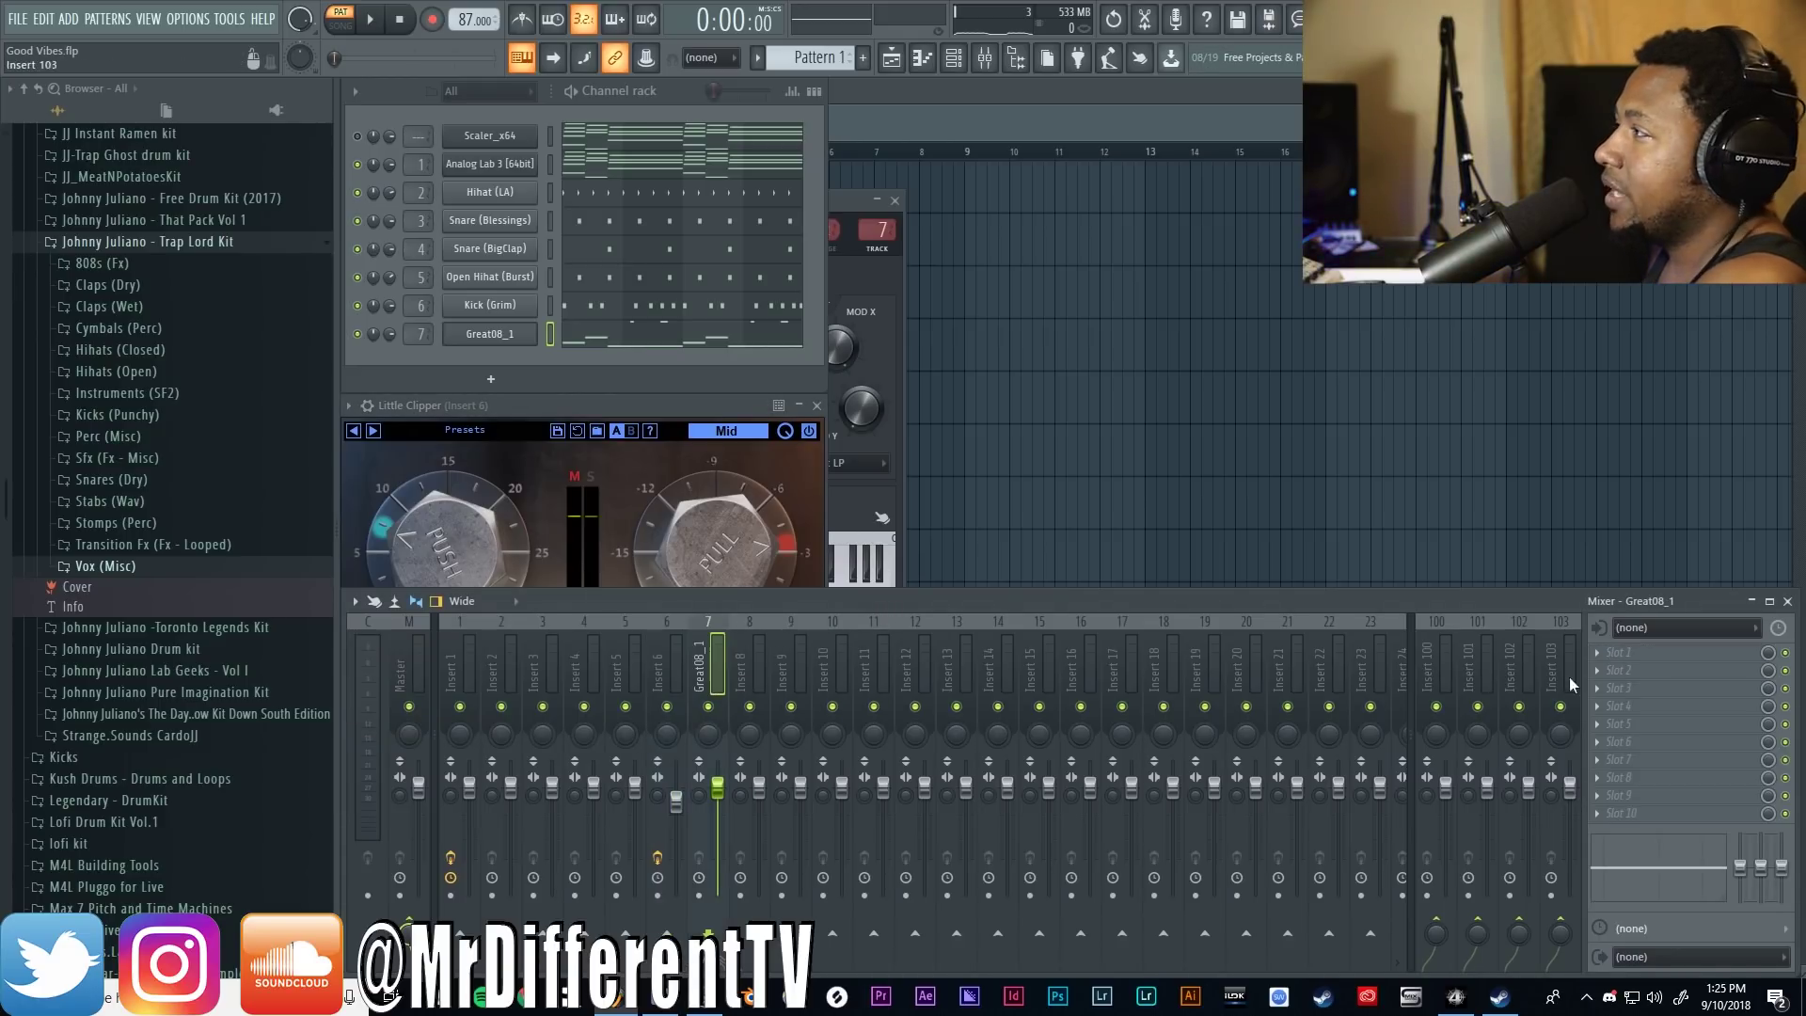
pyautogui.click(1669, 664)
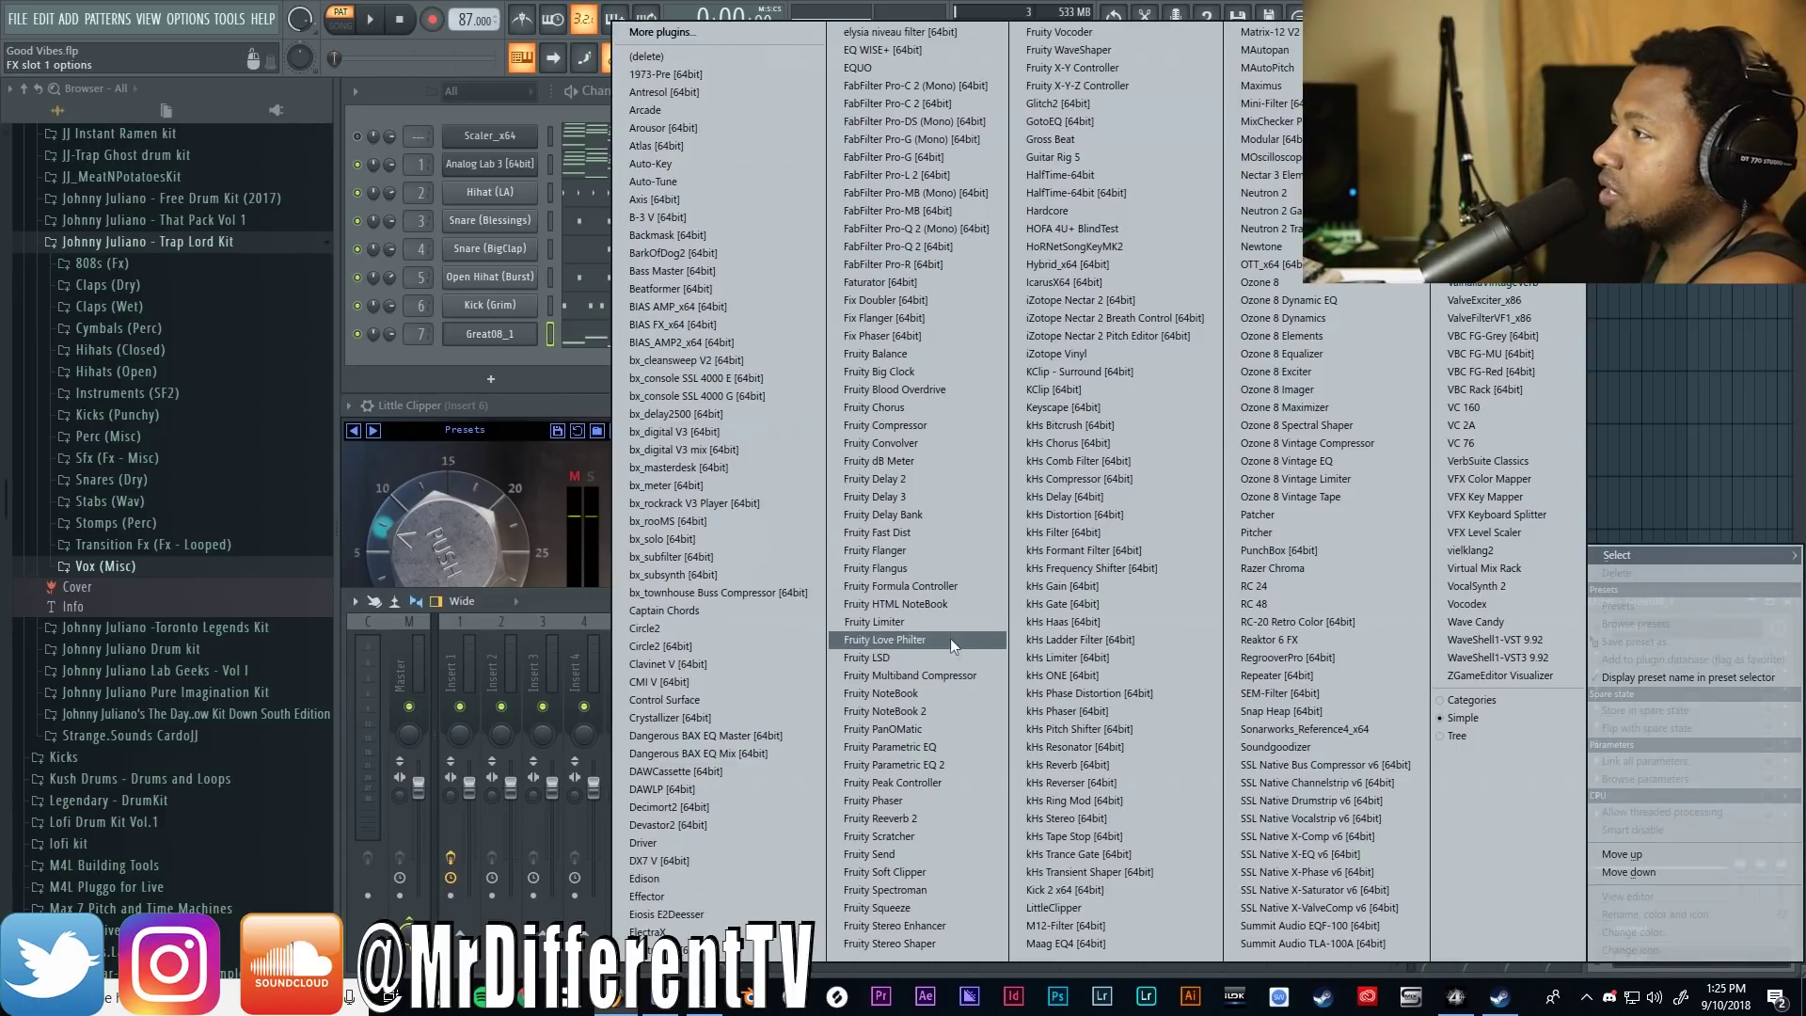
pyautogui.click(1072, 910)
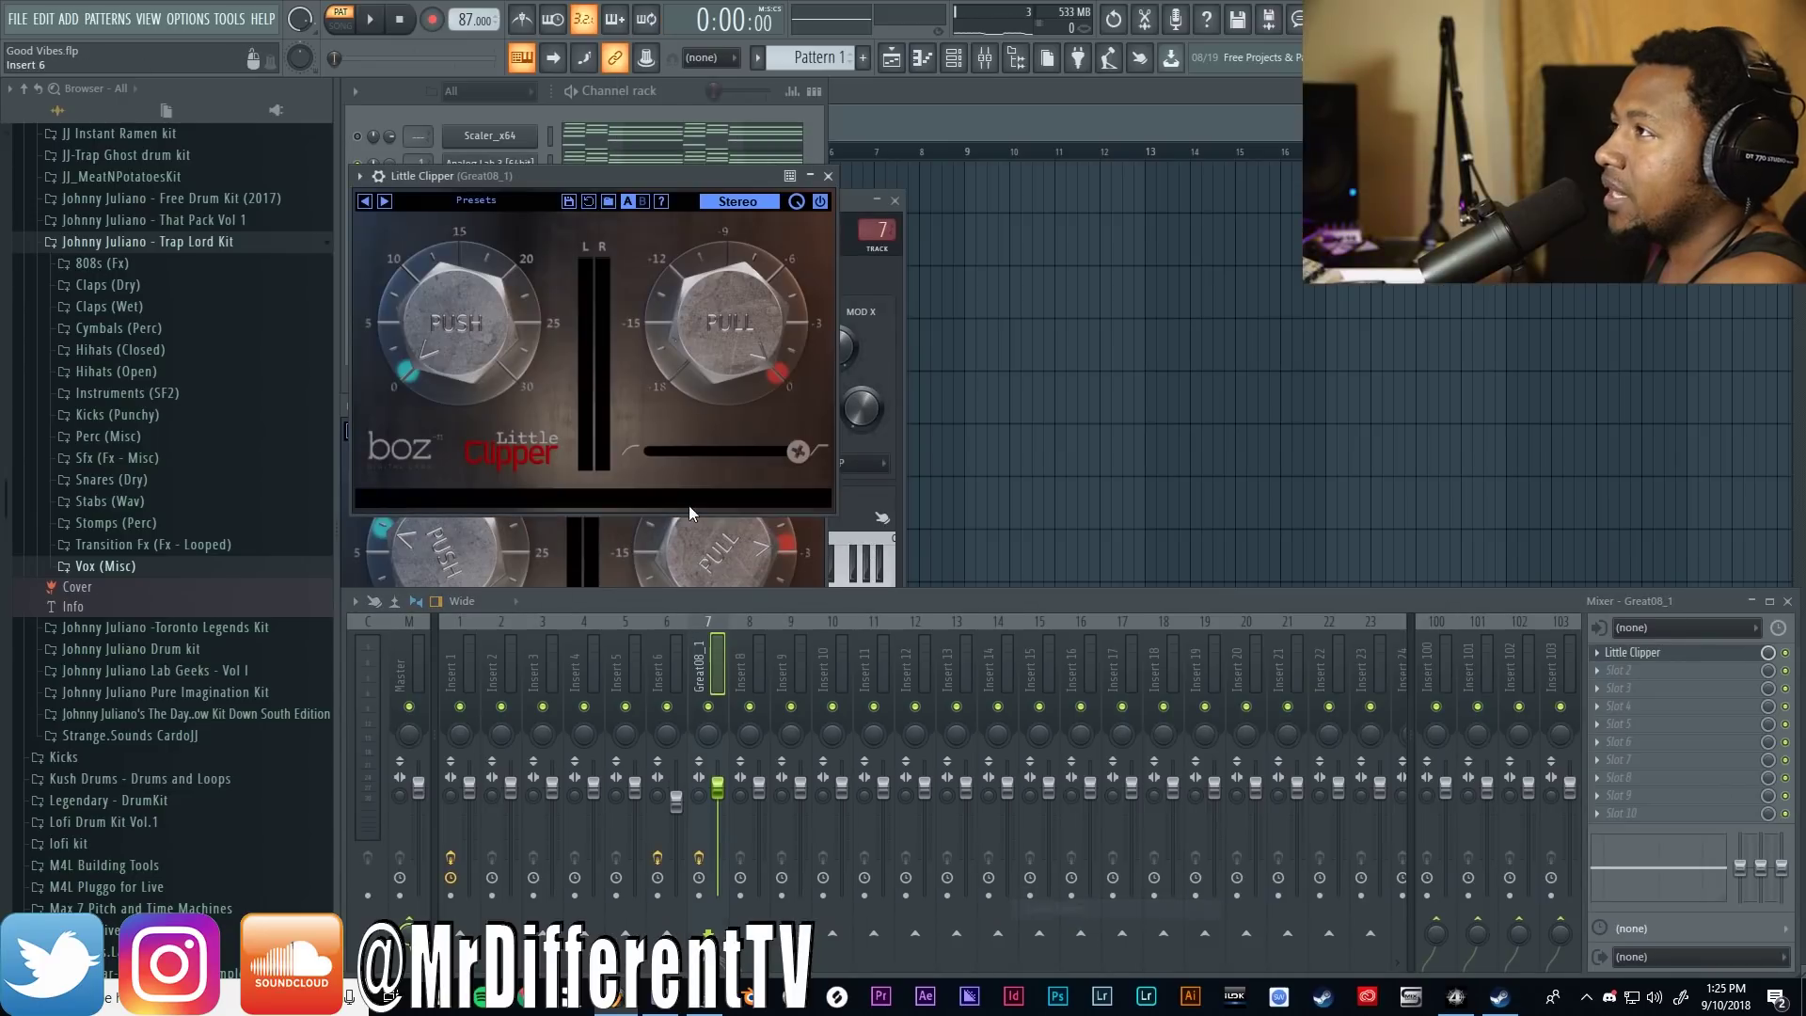
# Set the Great08_1 Little Clipper's stereo field mode to Mid and reposition its window over the mixer.
pyautogui.moveTo(650, 177); pyautogui.dragTo(1082, 429)
pyautogui.click(1138, 450)
pyautogui.click(1124, 508)
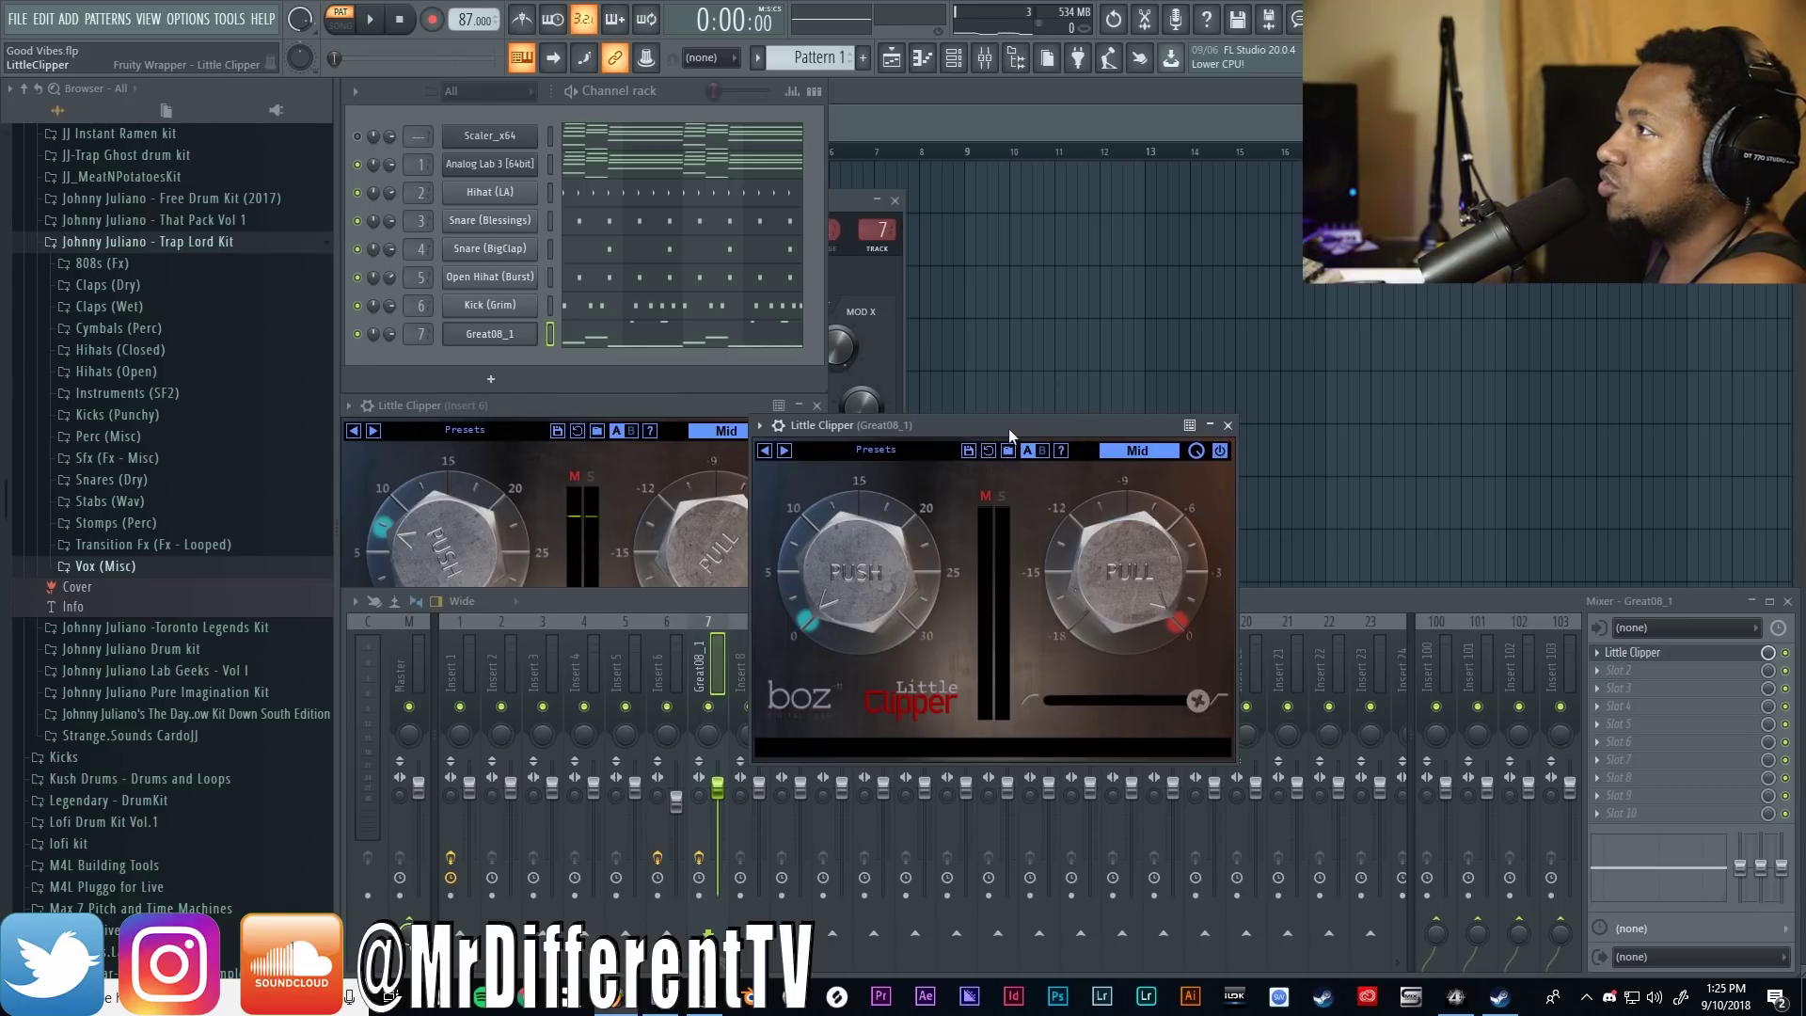
pyautogui.moveTo(1009, 428); pyautogui.dragTo(766, 468)
# Play the beat and tune the Great08_1 Little Clipper to 7.11 dB input gain, about -6 dB ceiling and Hardness just below maximum.
pyautogui.press('space')
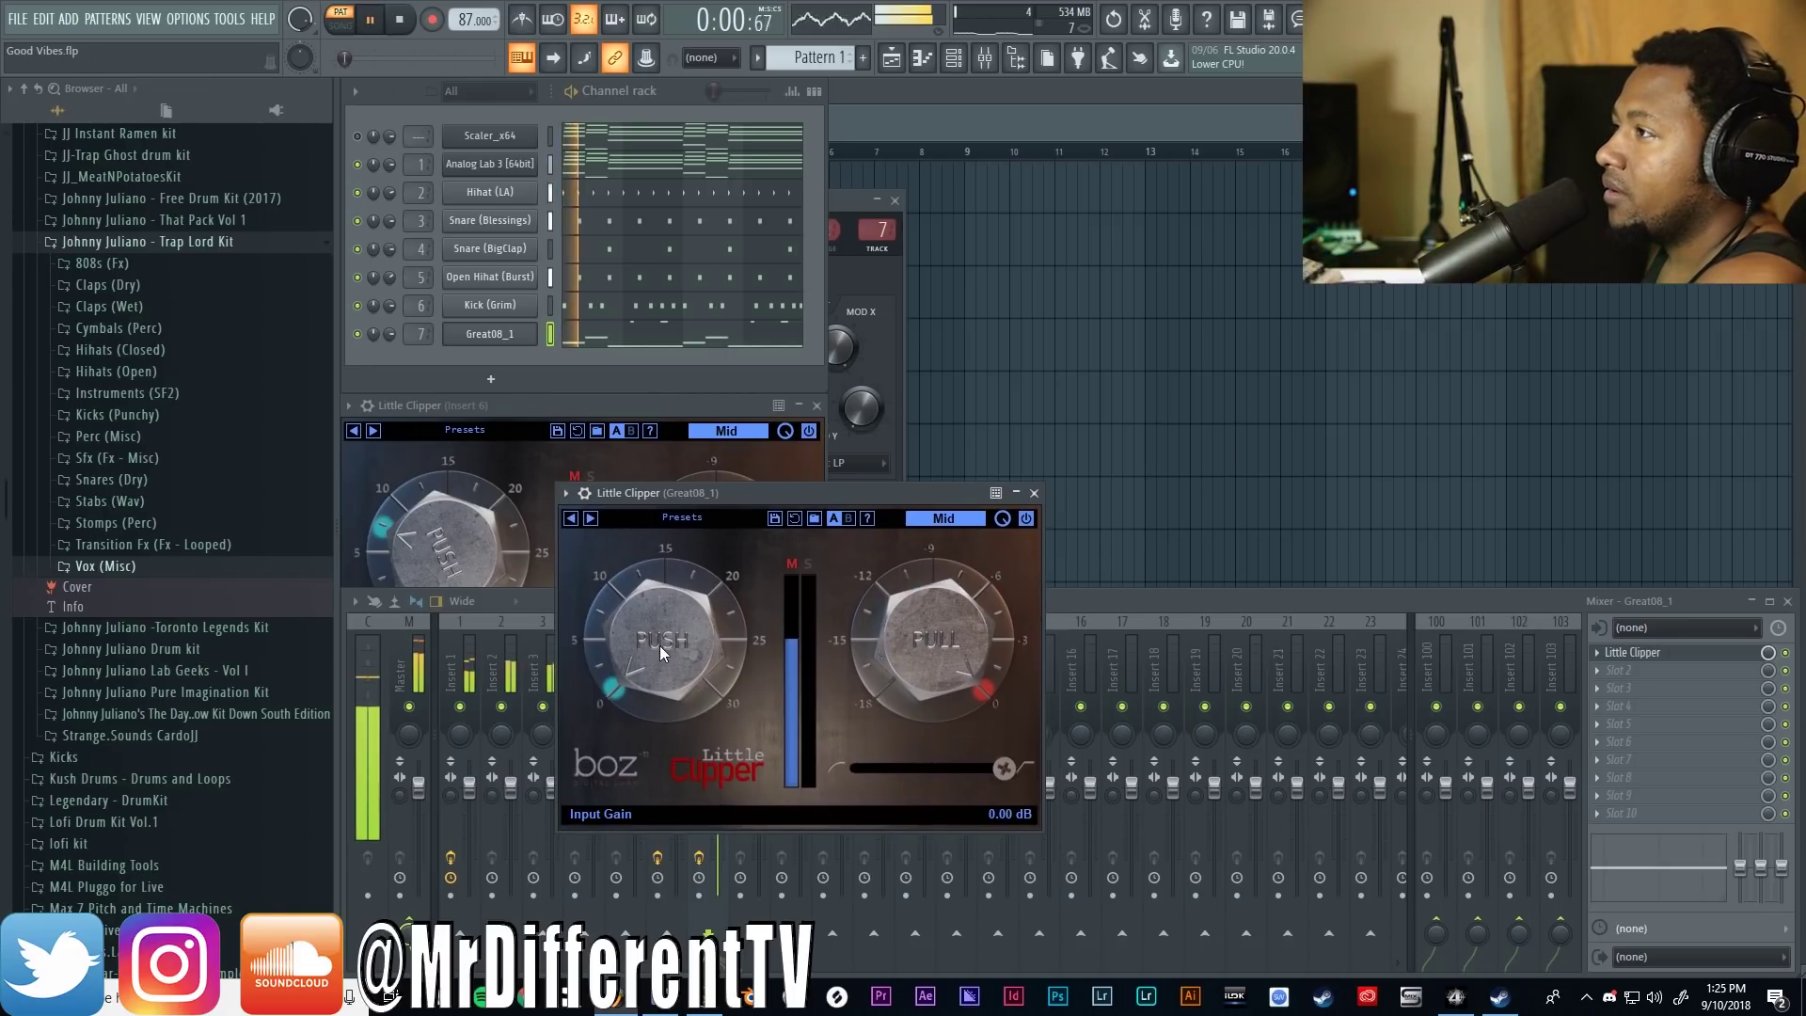
pyautogui.moveTo(660, 649); pyautogui.dragTo(648, 555)
pyautogui.moveTo(950, 723); pyautogui.dragTo(918, 792)
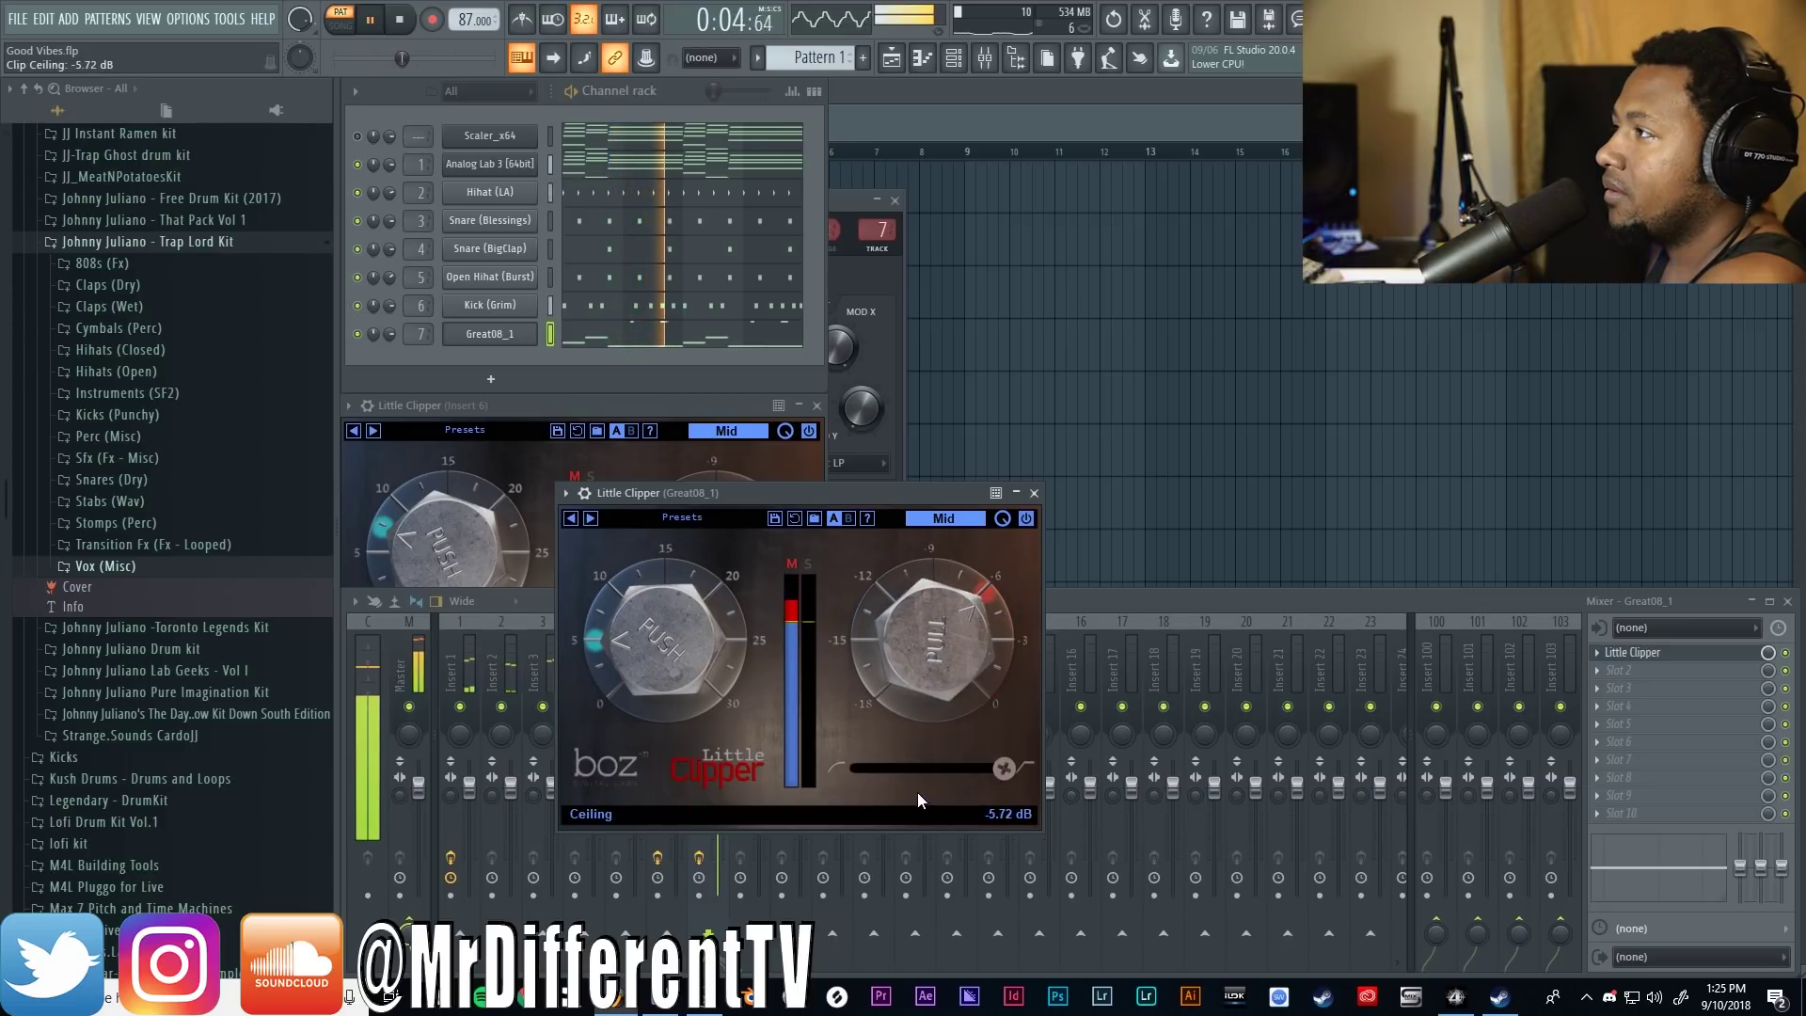
pyautogui.moveTo(650, 669); pyautogui.dragTo(650, 650)
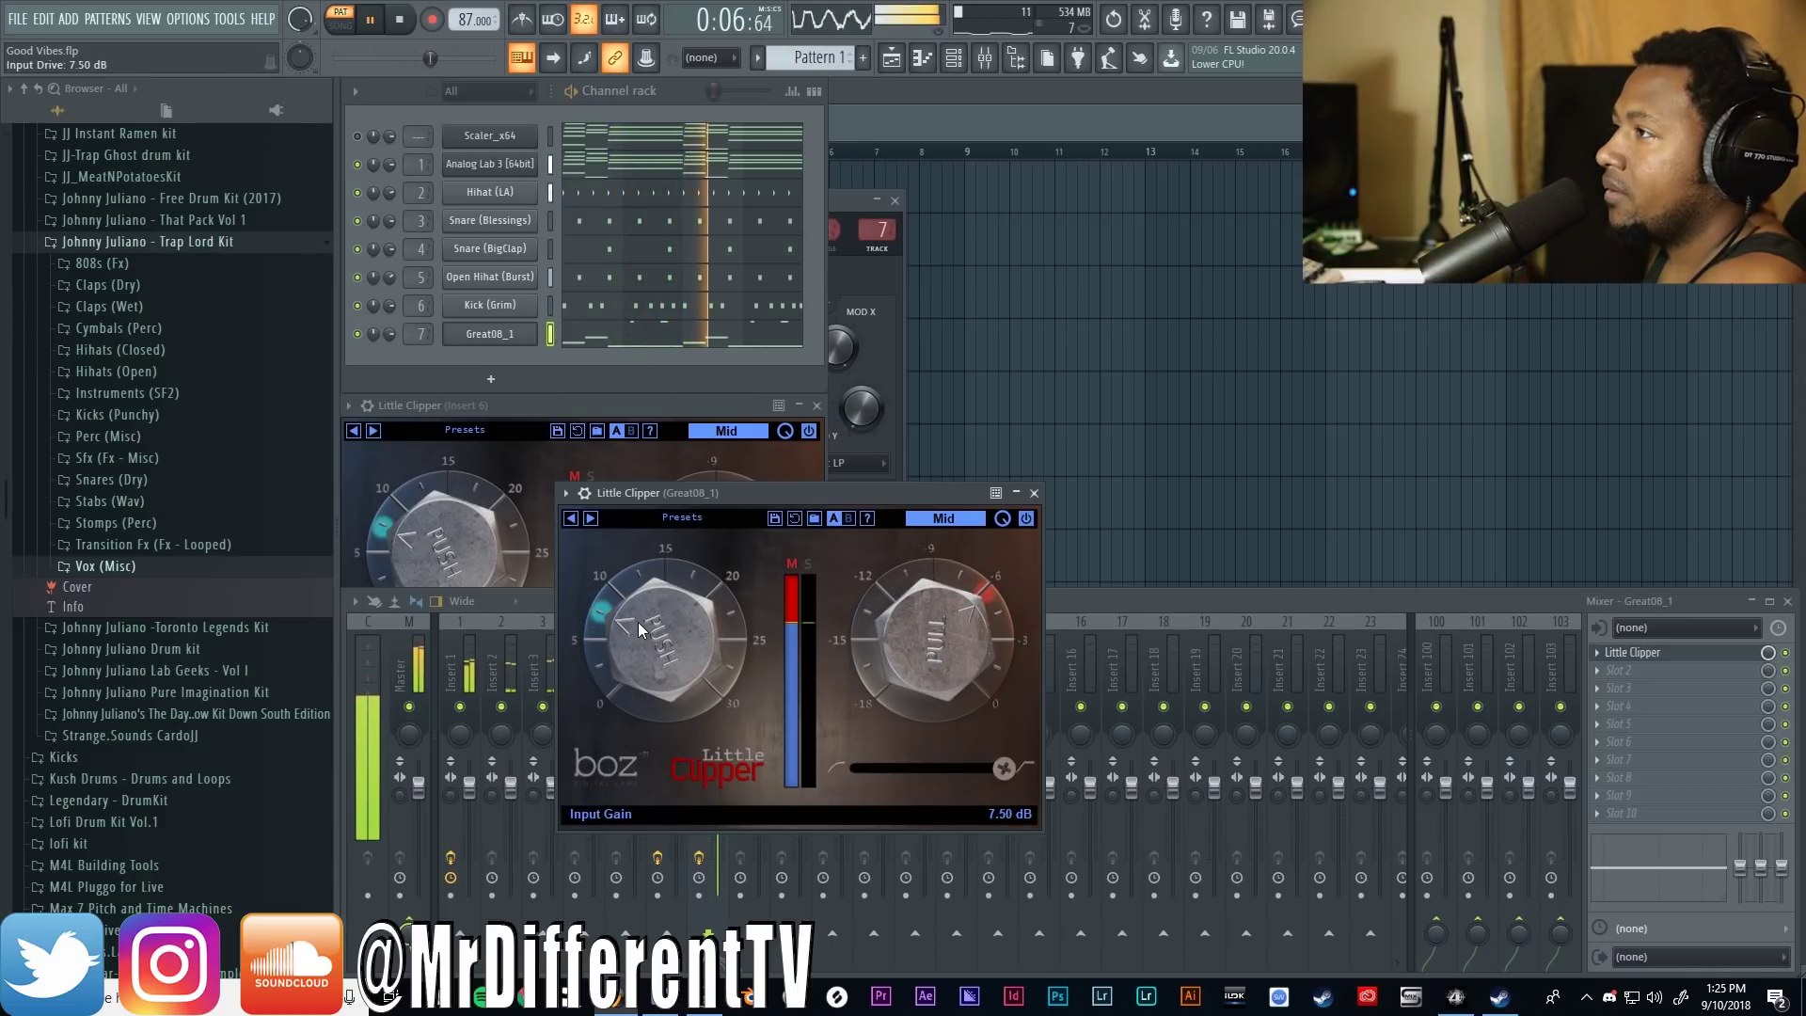
pyautogui.moveTo(918, 627)
pyautogui.mouseDown()
pyautogui.moveTo(929, 835)
pyautogui.moveTo(905, 625)
pyautogui.mouseUp()
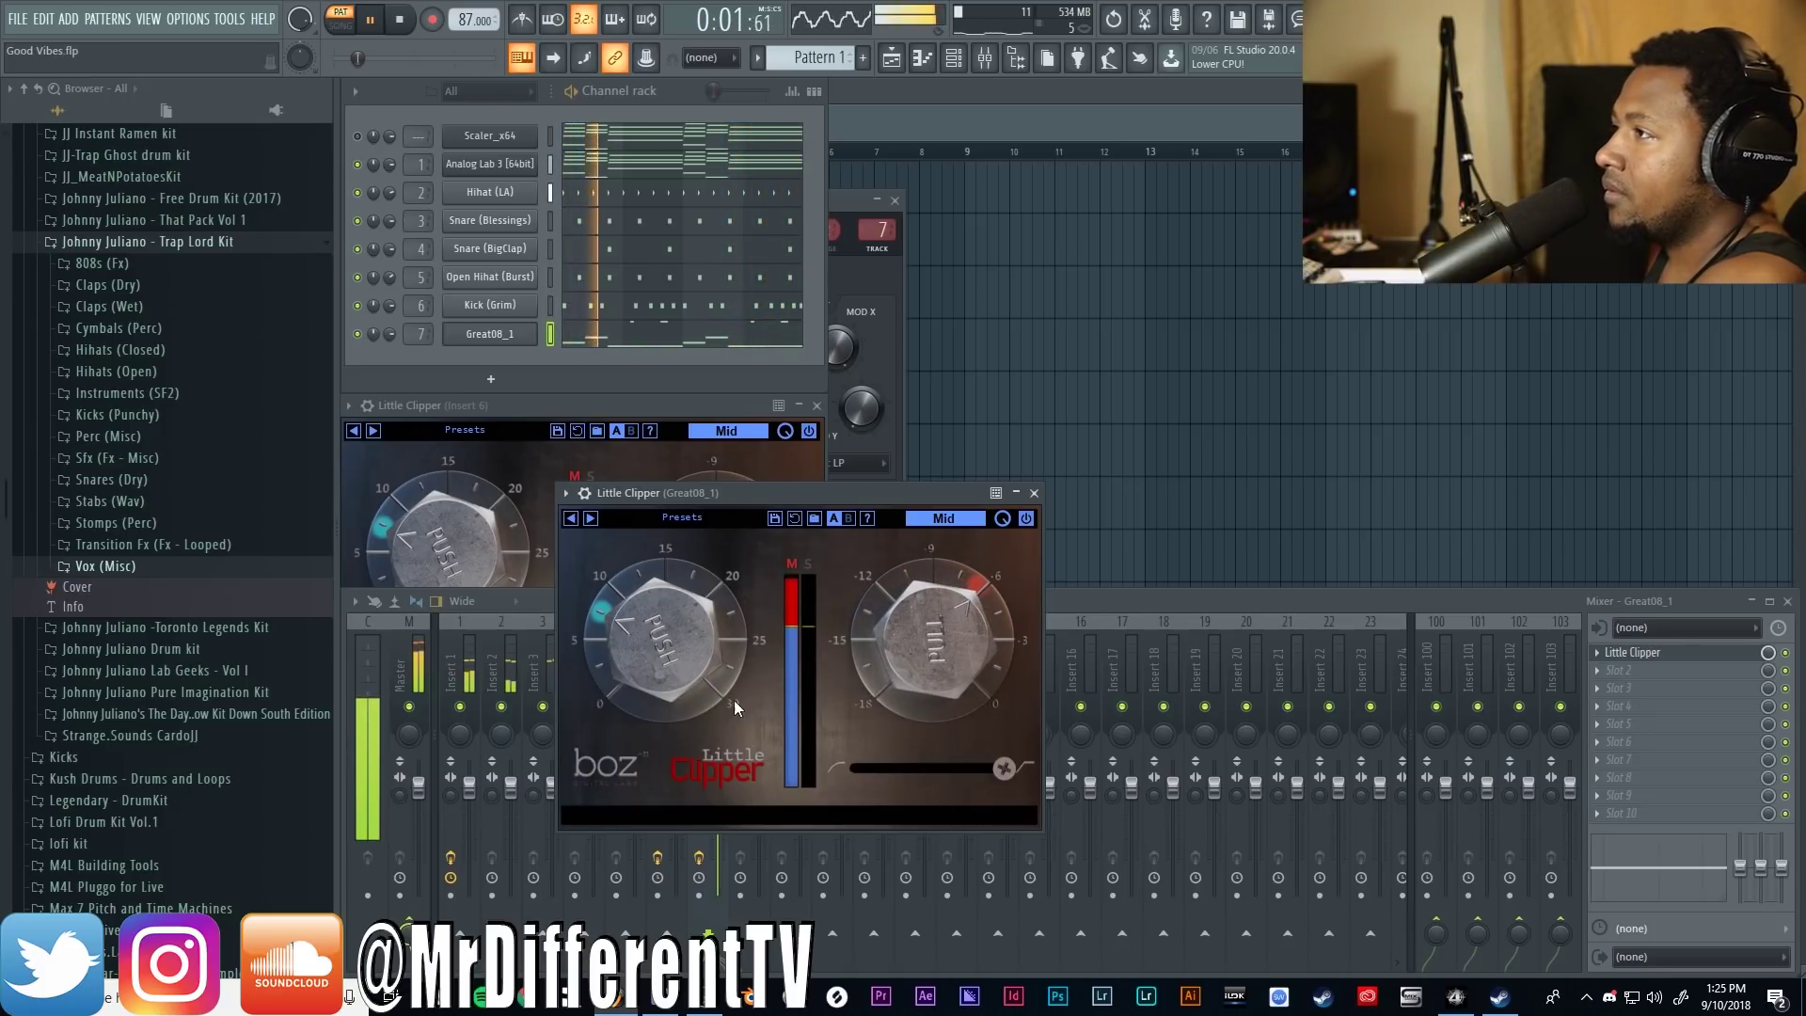
pyautogui.moveTo(649, 634); pyautogui.dragTo(671, 676)
pyautogui.moveTo(992, 776)
pyautogui.mouseDown()
pyautogui.moveTo(866, 769)
pyautogui.moveTo(1003, 769)
pyautogui.mouseUp()
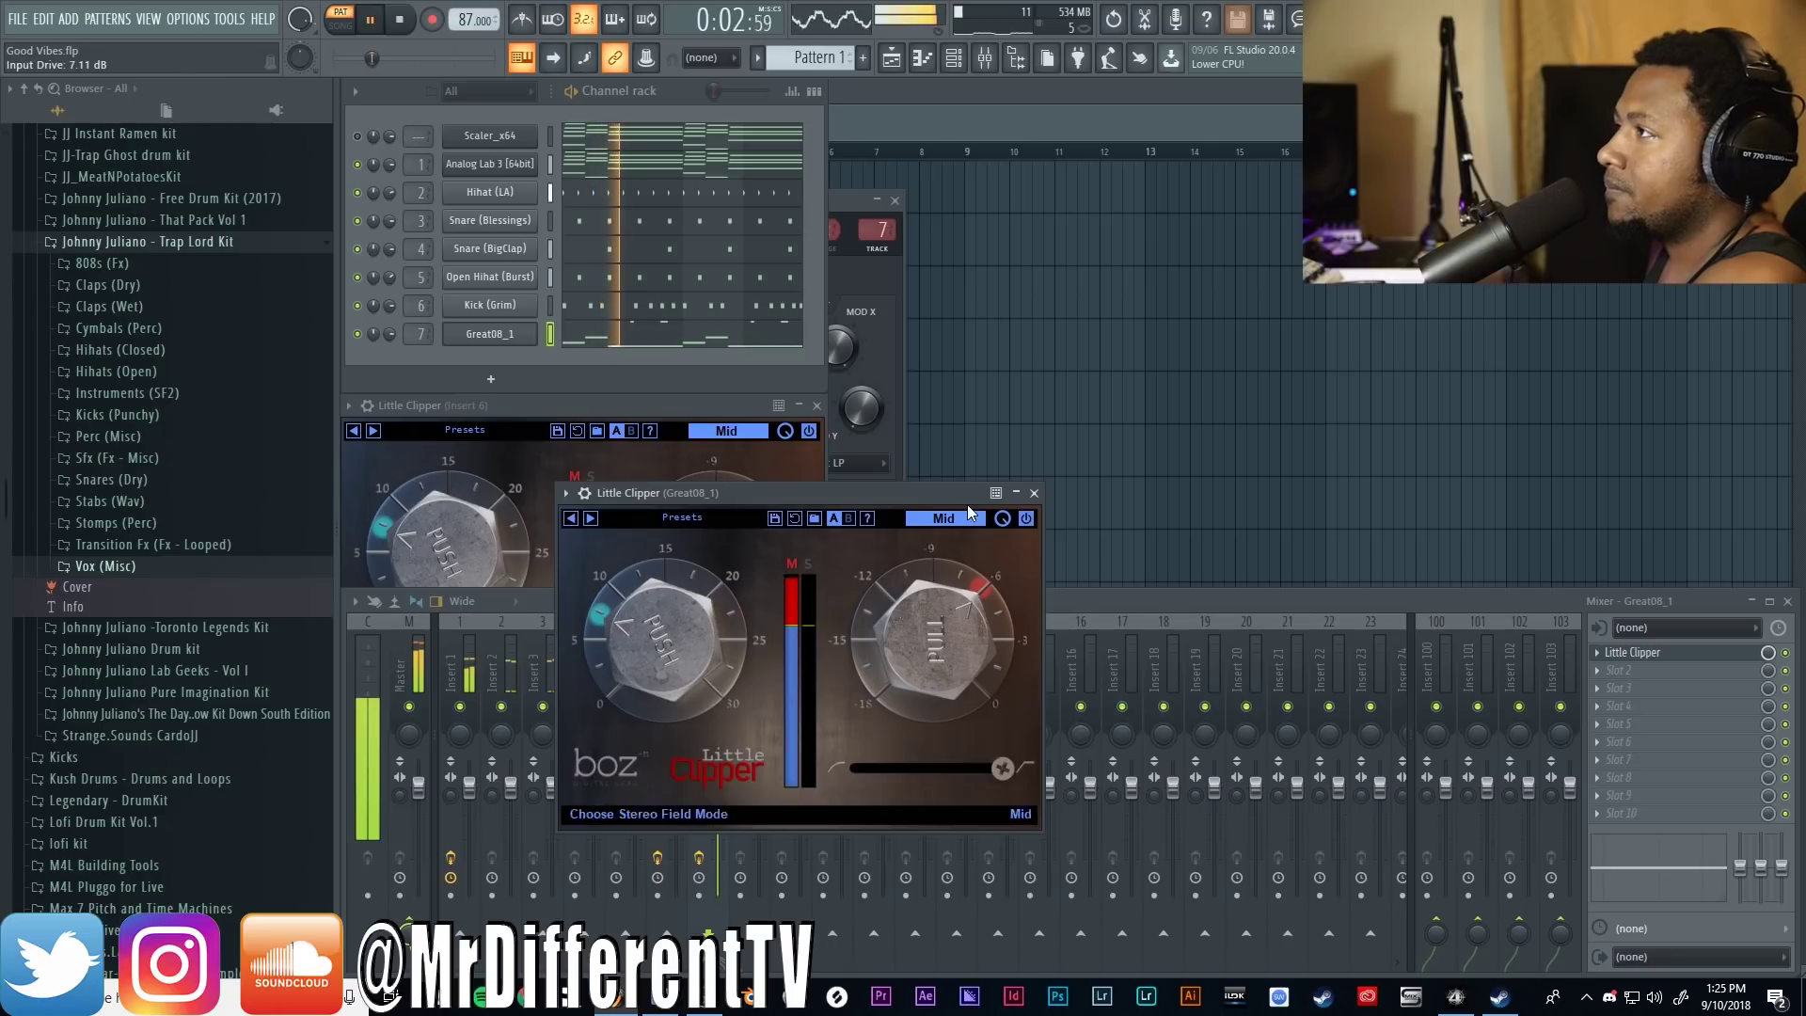
# Compare the beat with the Great08_1 Little Clipper off and on, leaving it enabled and stopping playback.
pyautogui.click(1029, 522)
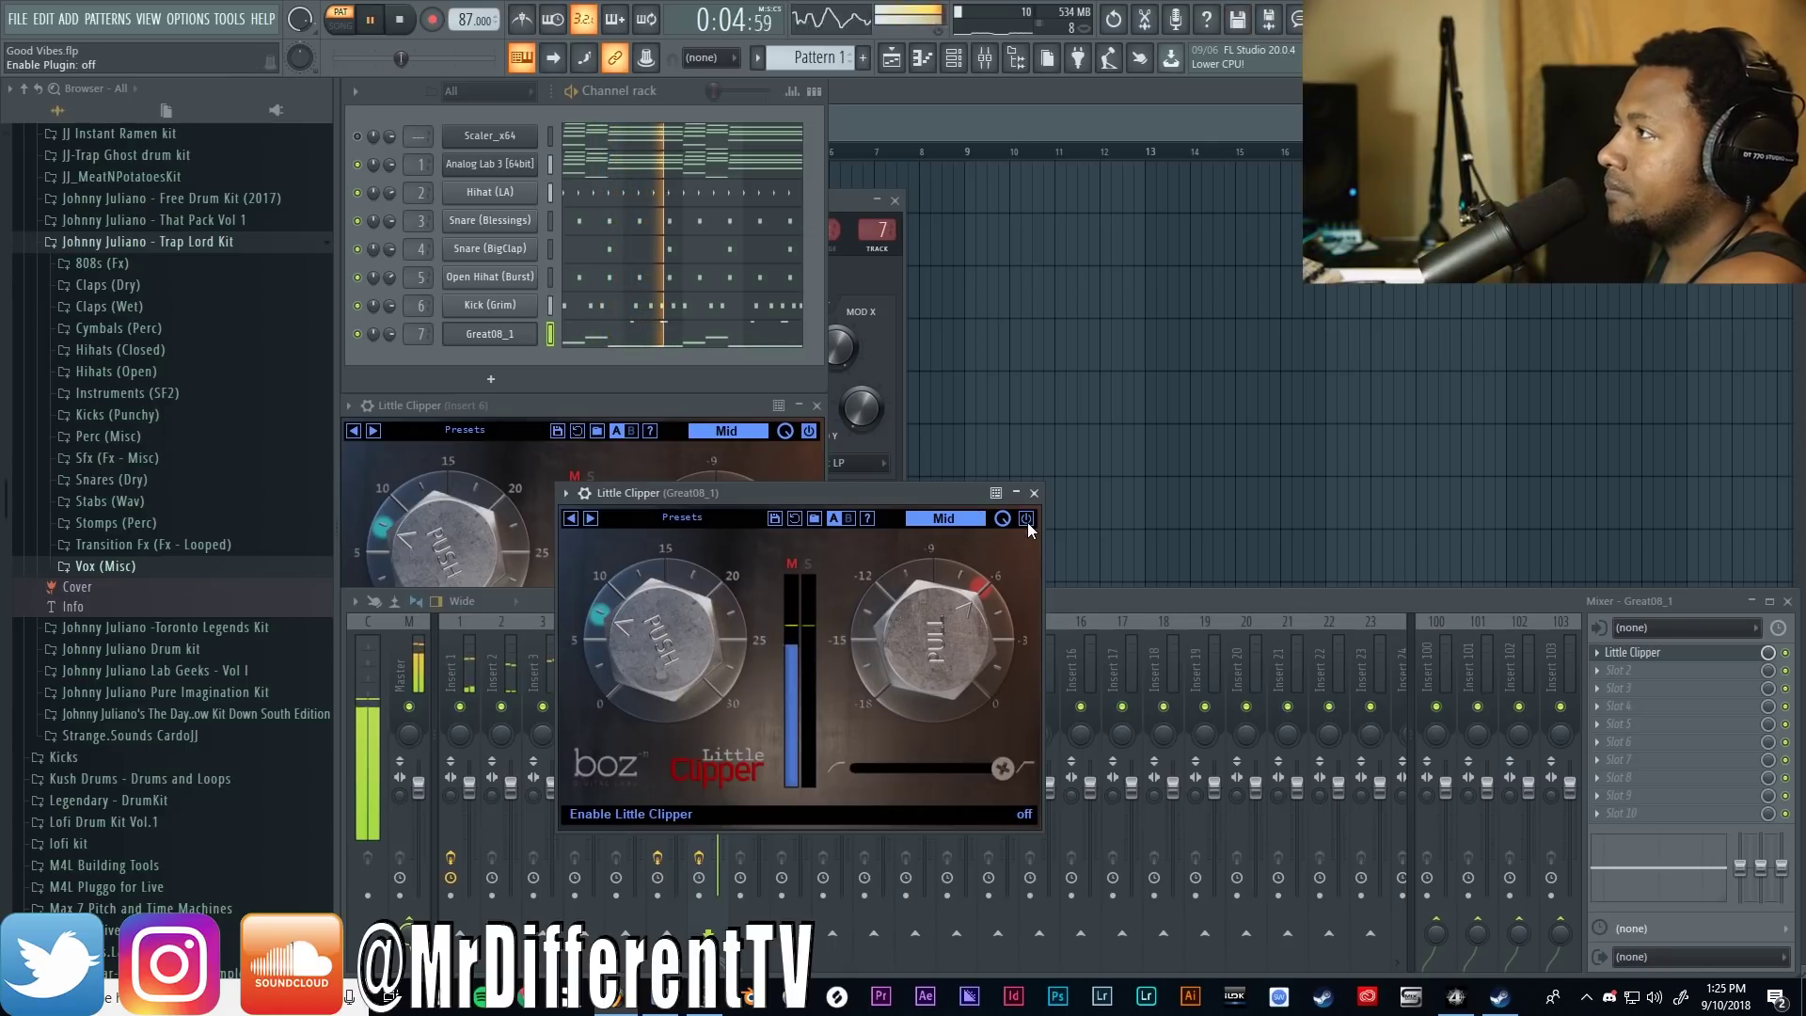
pyautogui.click(1029, 521)
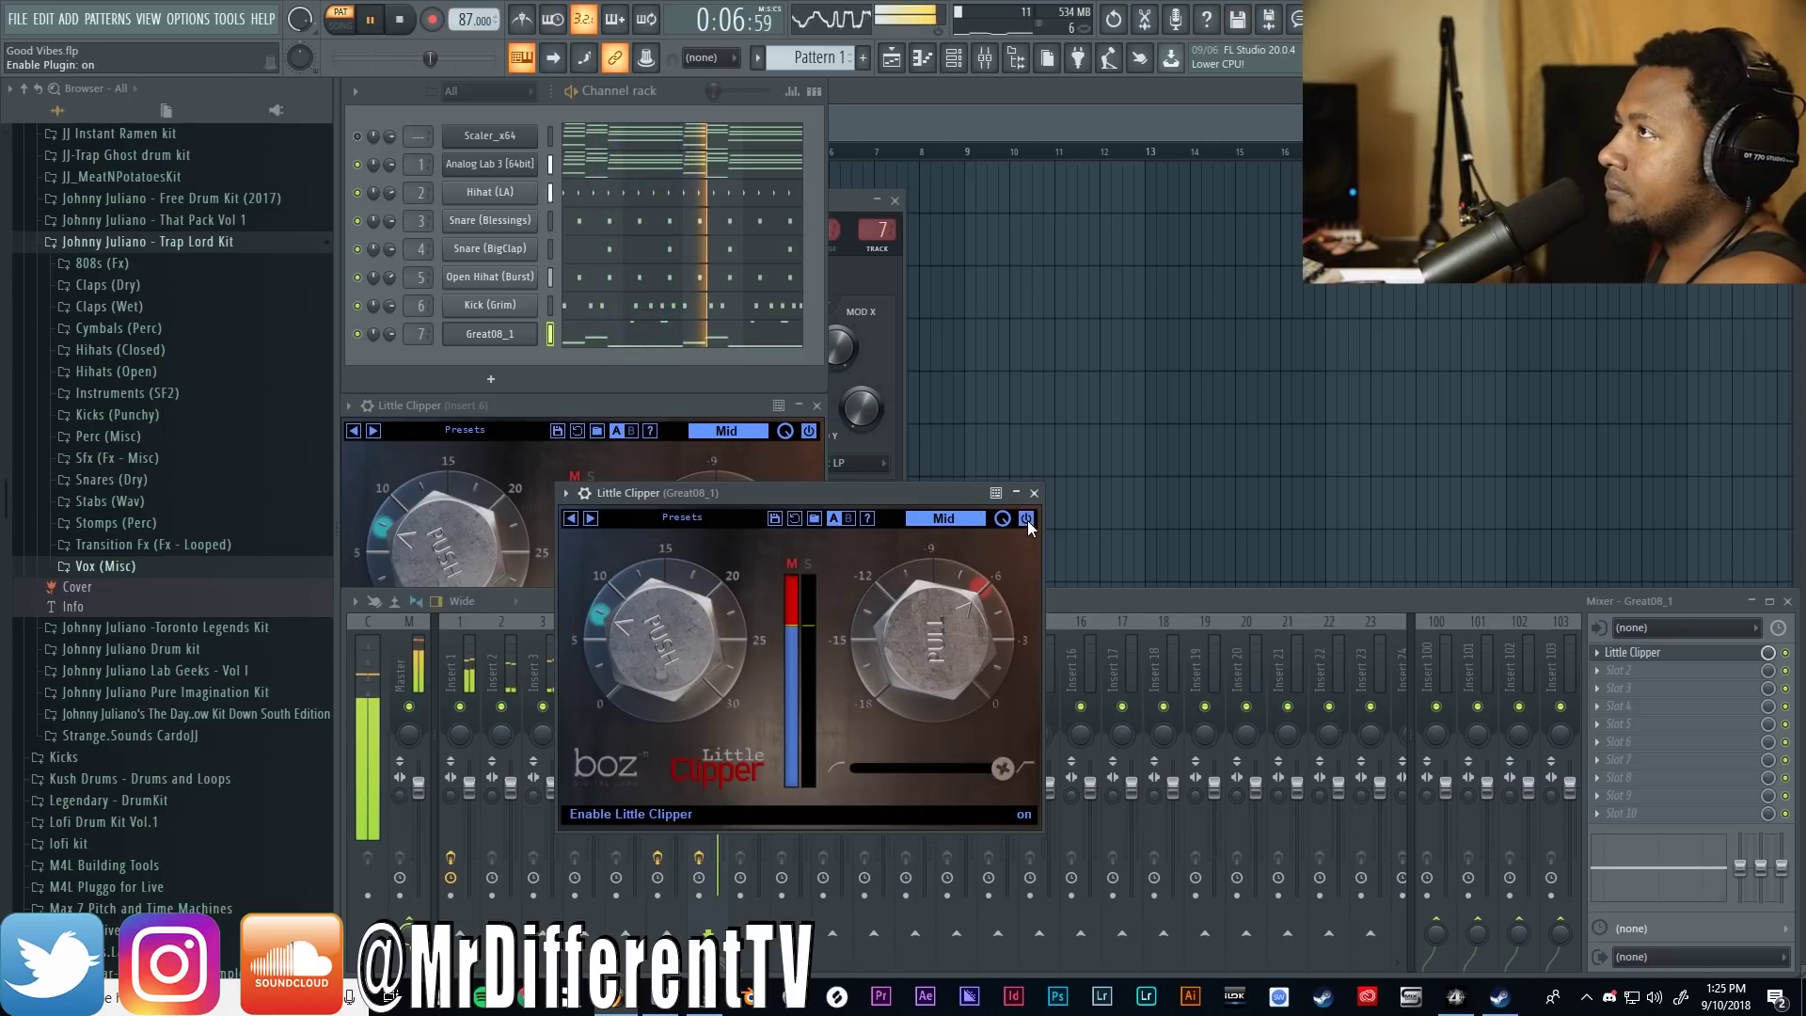
pyautogui.click(403, 19)
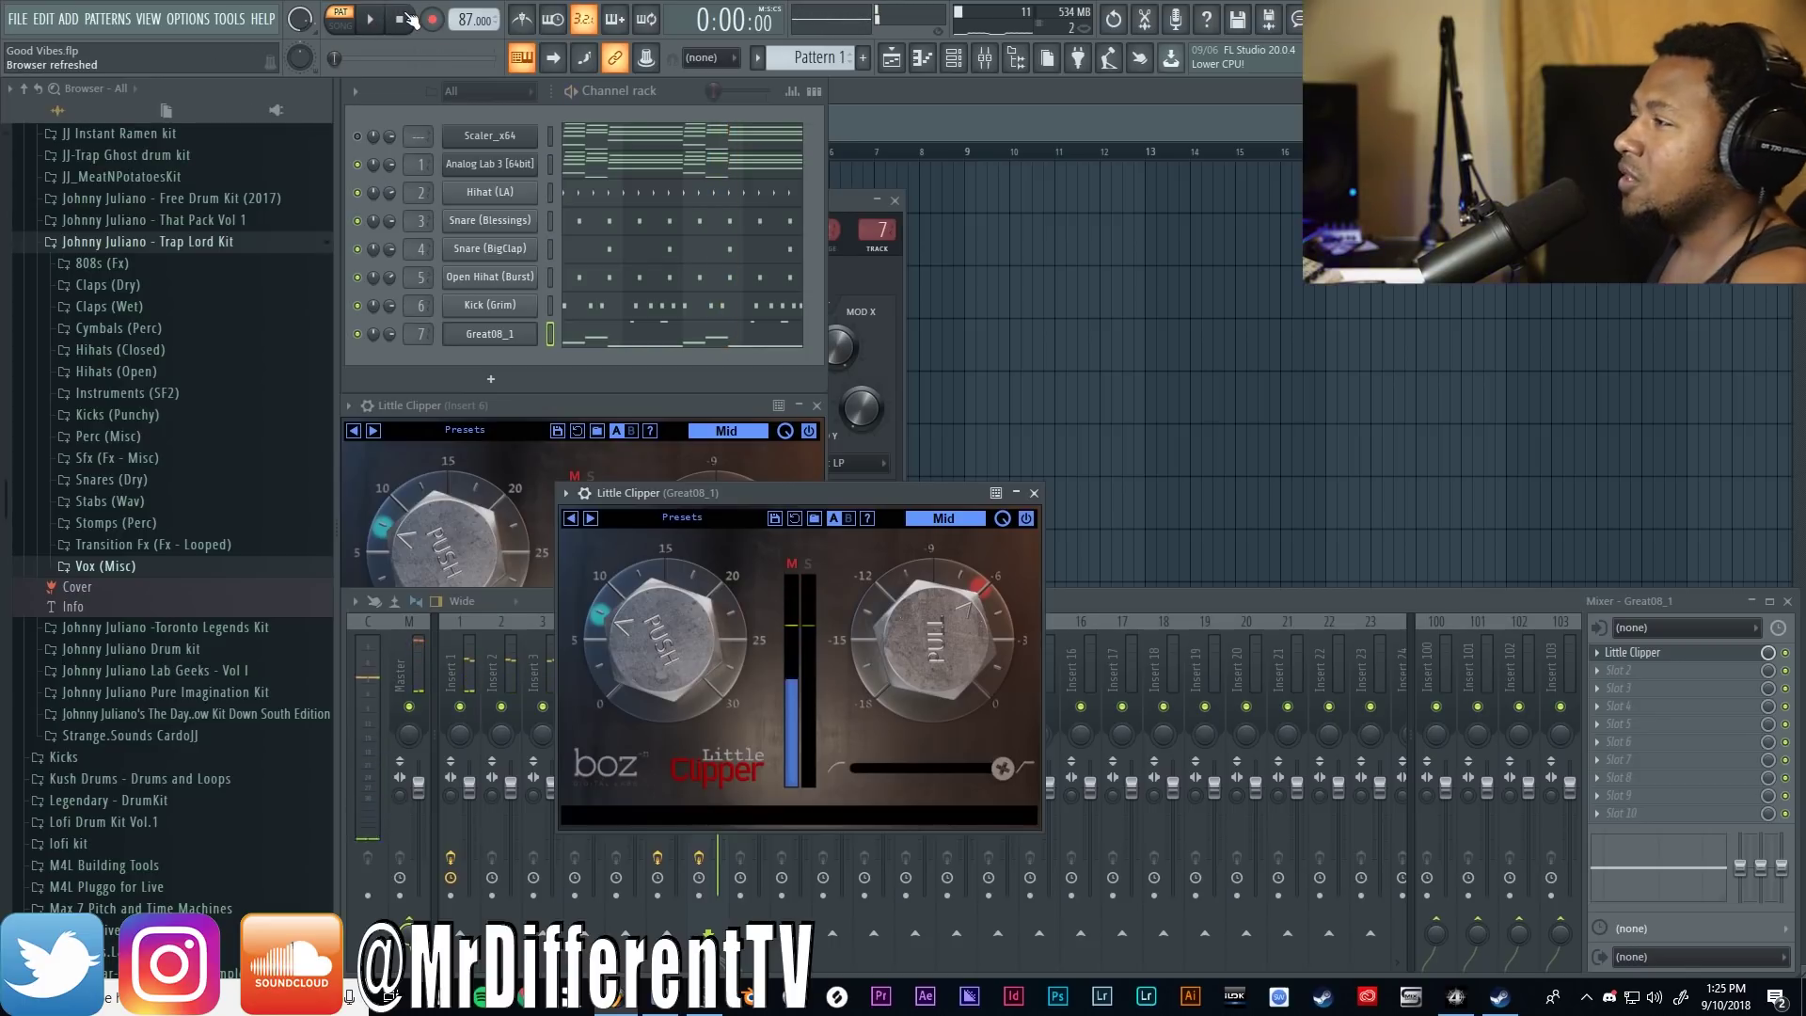